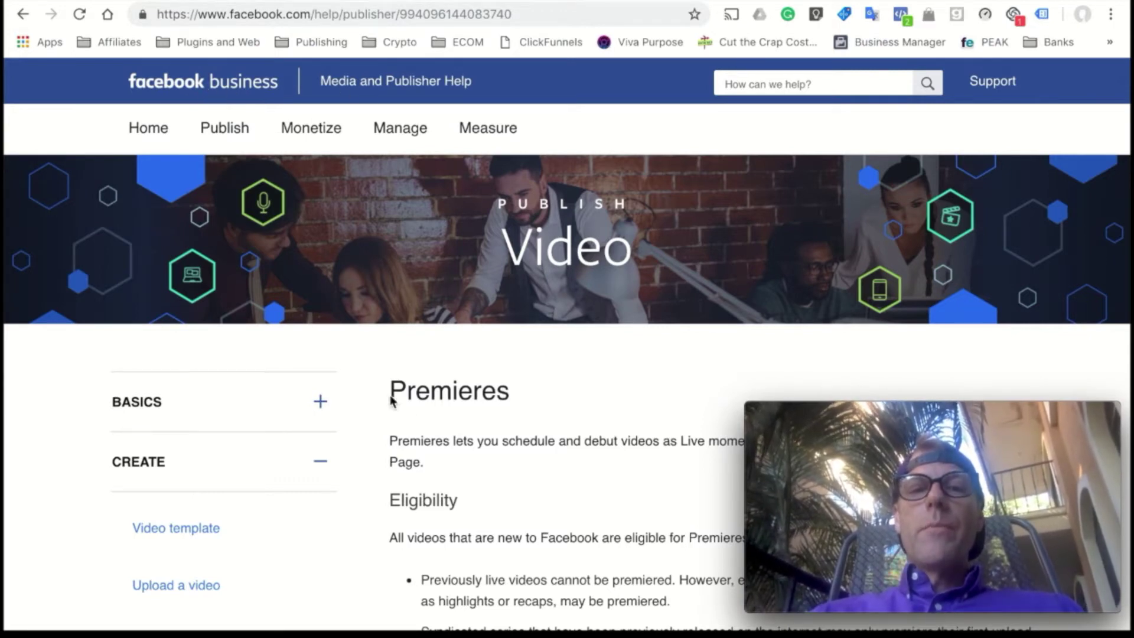
- Read through the Before, During and After your Premiere sections of the Premieres article
{"action": "scroll", "coordinate": [433, 416], "scroll_direction": "down", "scroll_amount": 2}
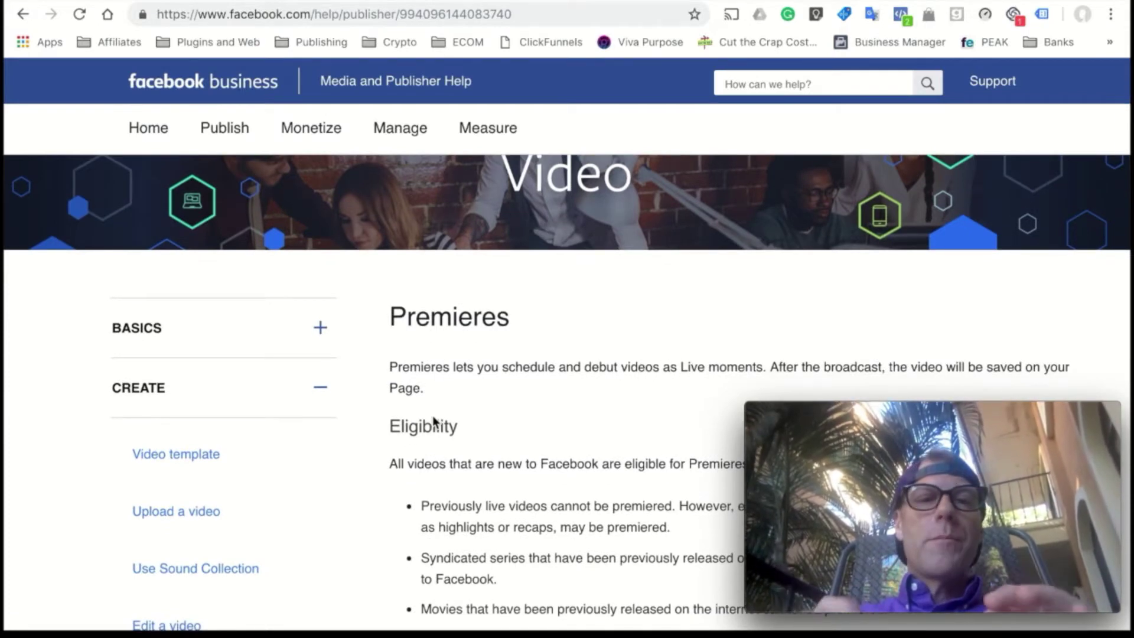
{"action": "scroll", "coordinate": [433, 418], "scroll_direction": "down", "scroll_amount": 3}
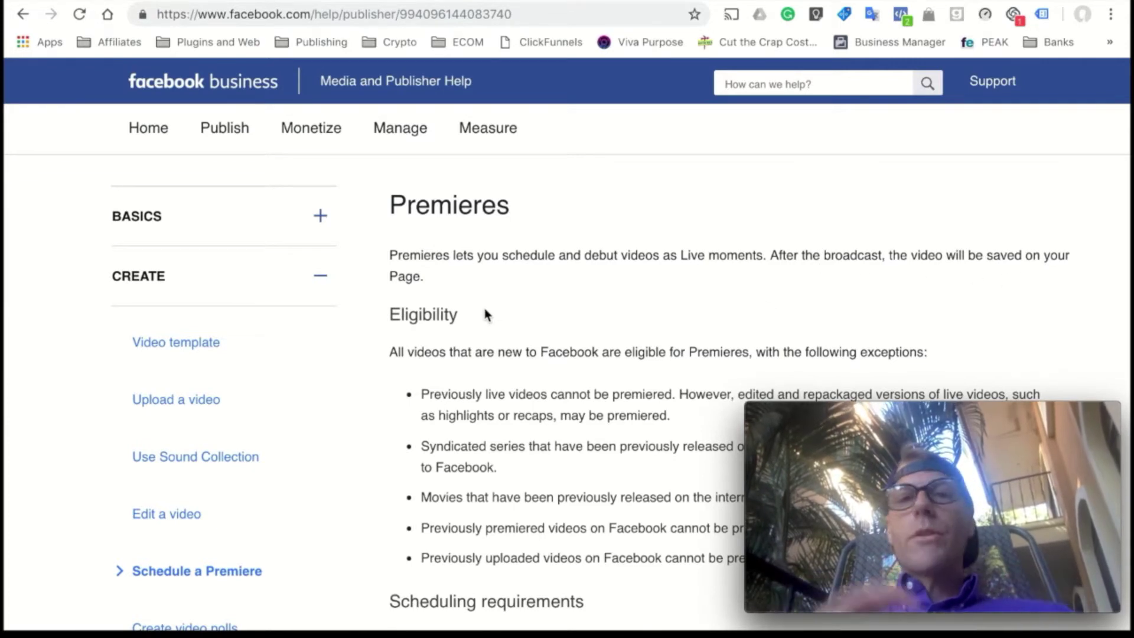
{"action": "scroll", "coordinate": [484, 308], "scroll_direction": "down", "scroll_amount": 3}
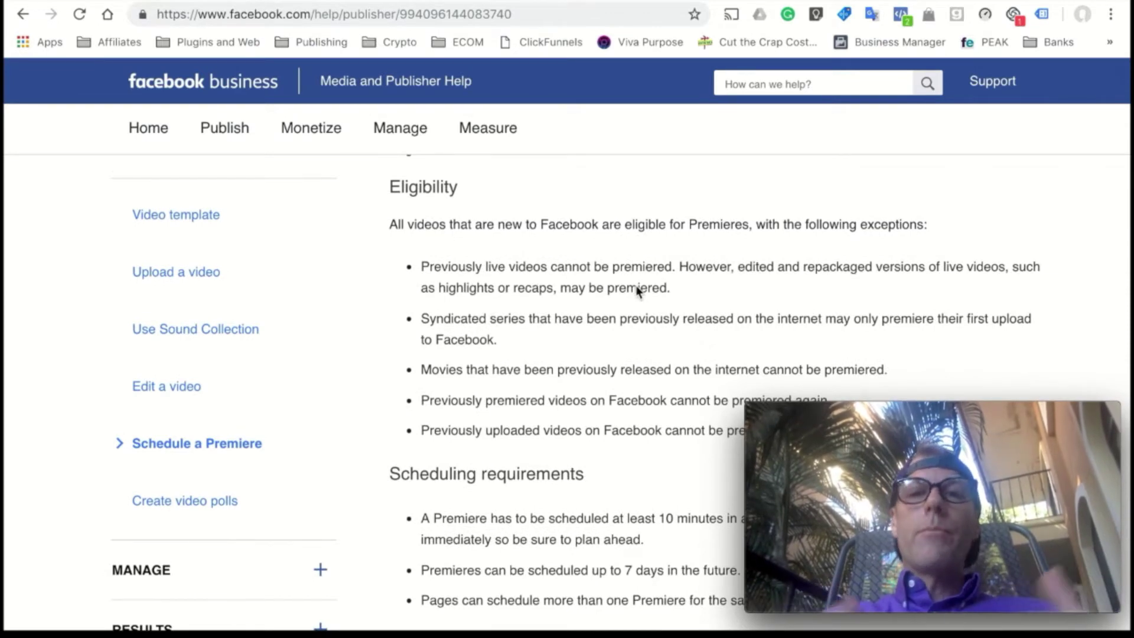
{"action": "scroll", "coordinate": [637, 290], "scroll_direction": "down", "scroll_amount": 1}
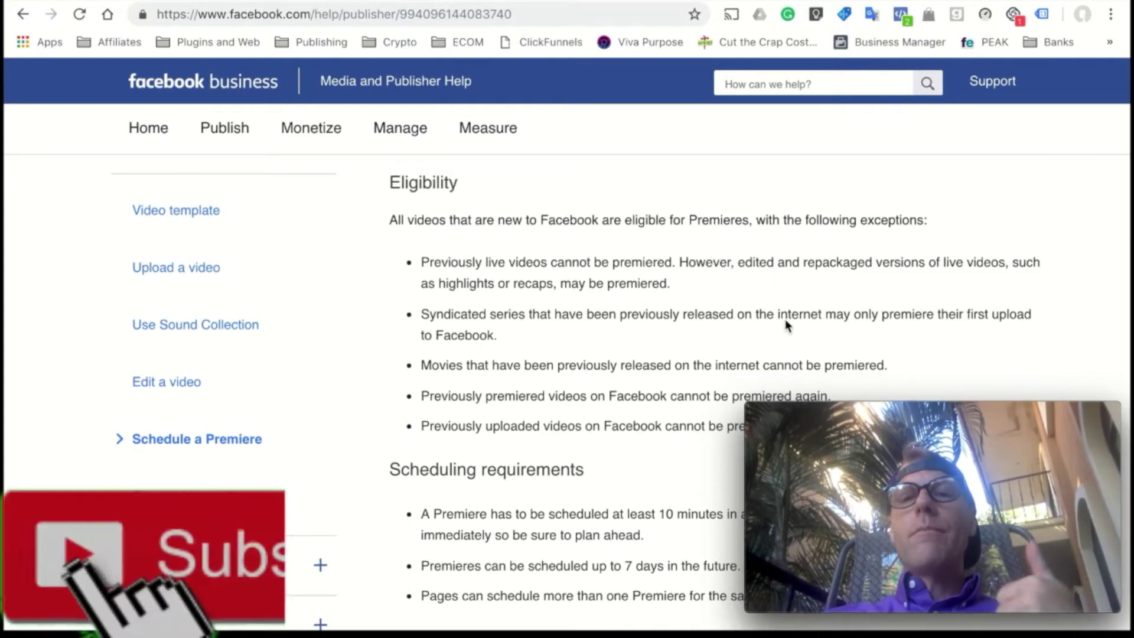
{"action": "scroll", "coordinate": [785, 319], "scroll_direction": "down", "scroll_amount": 1}
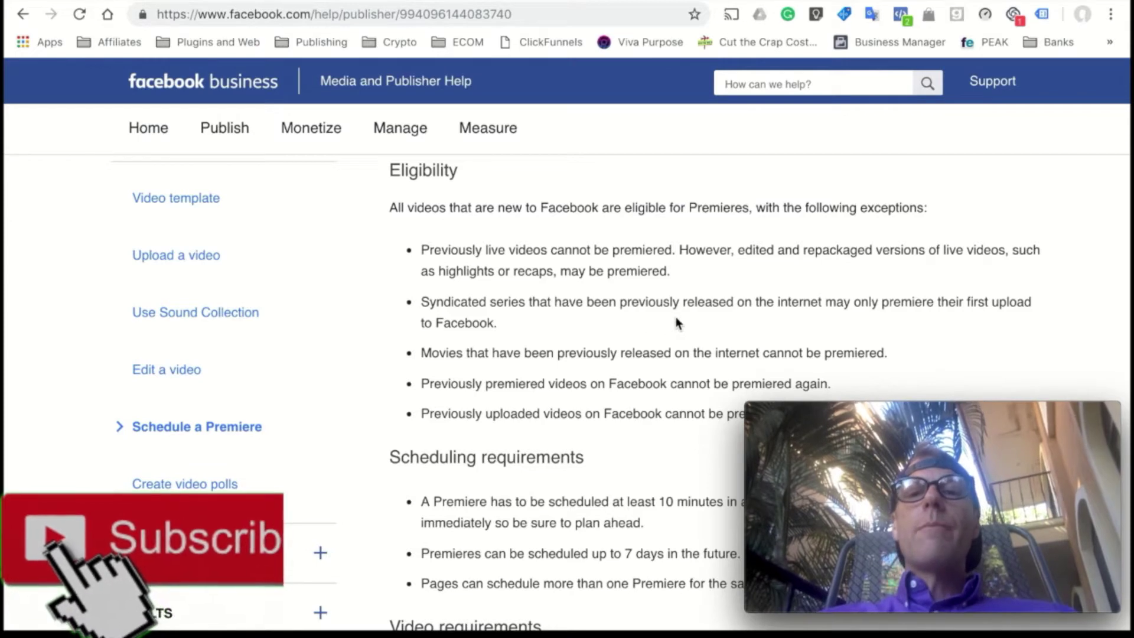
{"action": "scroll", "coordinate": [678, 322], "scroll_direction": "down", "scroll_amount": 1}
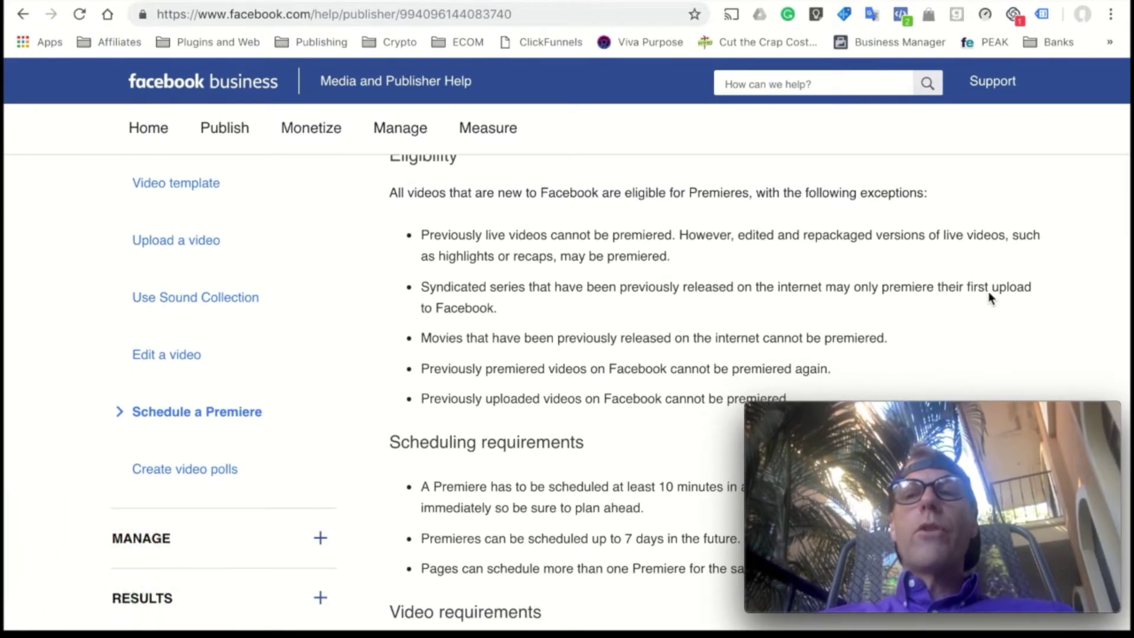
{"action": "scroll", "coordinate": [591, 331], "scroll_direction": "down", "scroll_amount": 1}
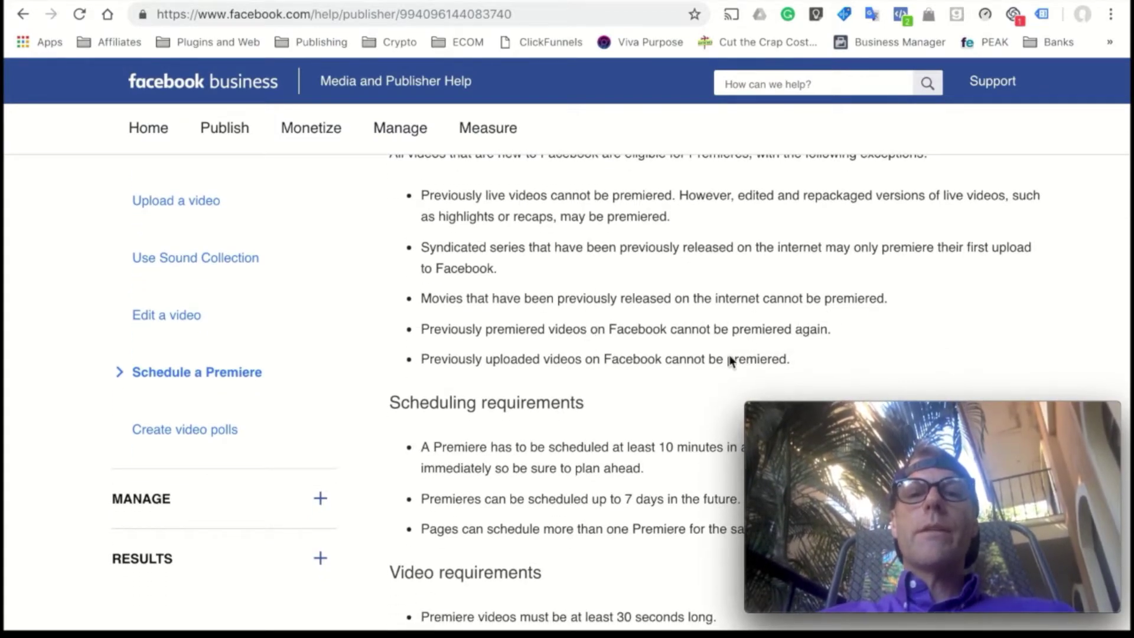
{"action": "scroll", "coordinate": [731, 360], "scroll_direction": "down", "scroll_amount": 1}
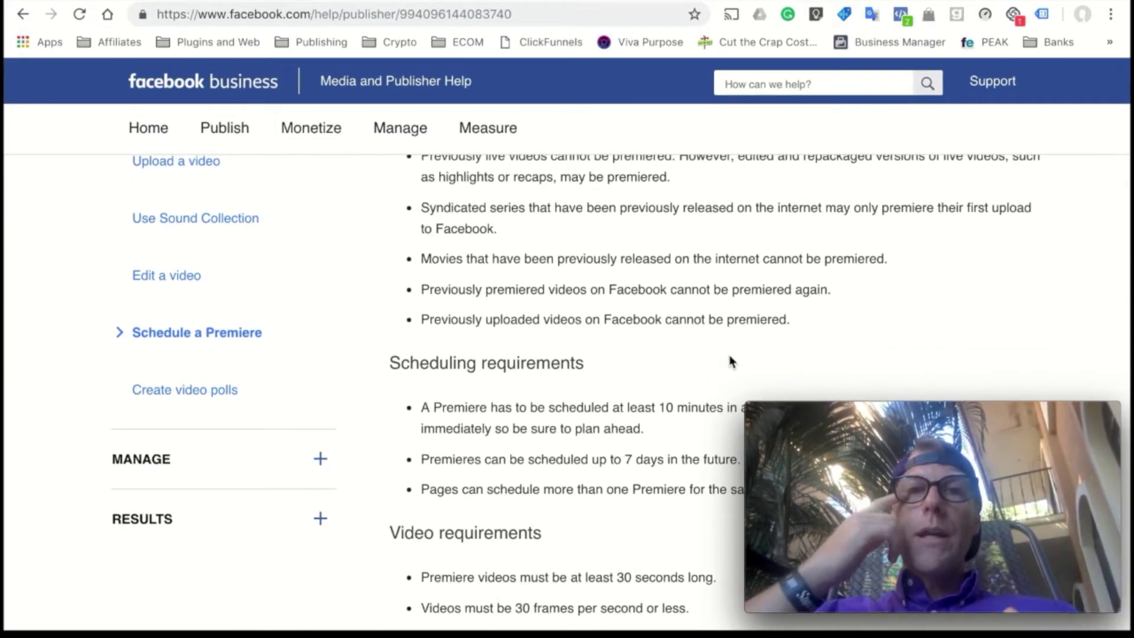
{"action": "scroll", "coordinate": [732, 362], "scroll_direction": "down", "scroll_amount": 1}
{"action": "scroll", "coordinate": [727, 365], "scroll_direction": "down", "scroll_amount": 3}
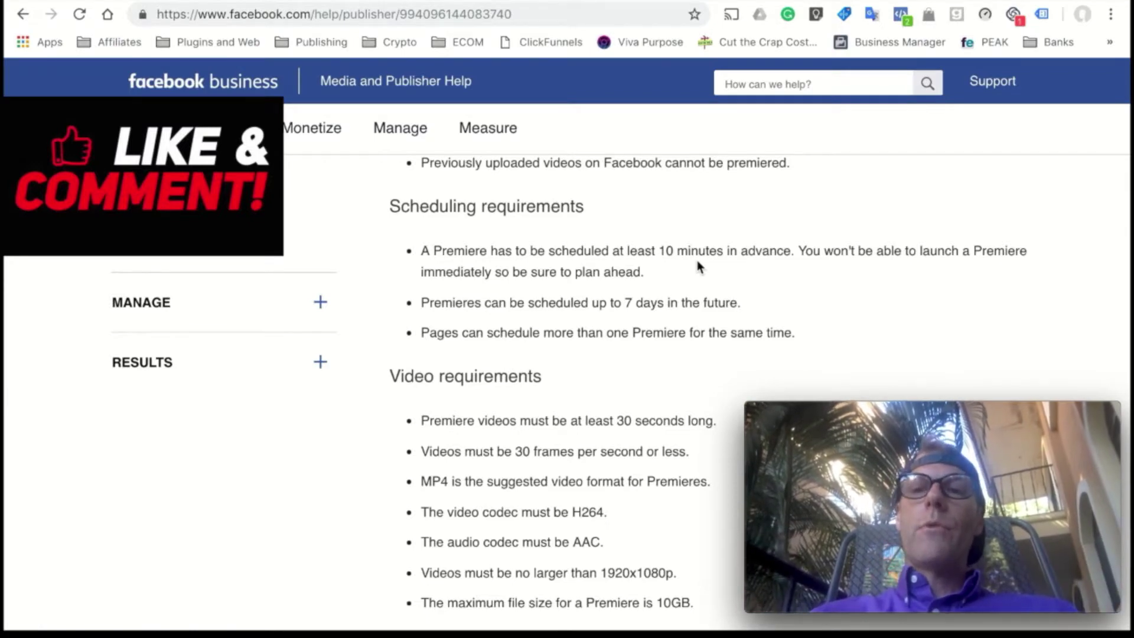
{"action": "scroll", "coordinate": [528, 295], "scroll_direction": "down", "scroll_amount": 1}
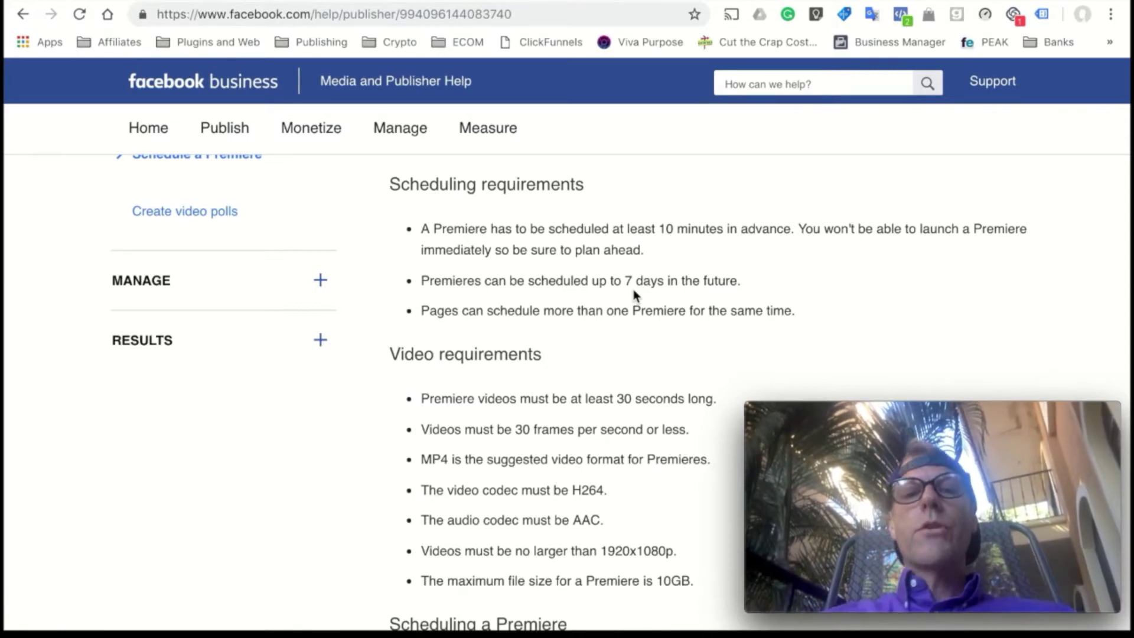
{"action": "scroll", "coordinate": [635, 294], "scroll_direction": "down", "scroll_amount": 1}
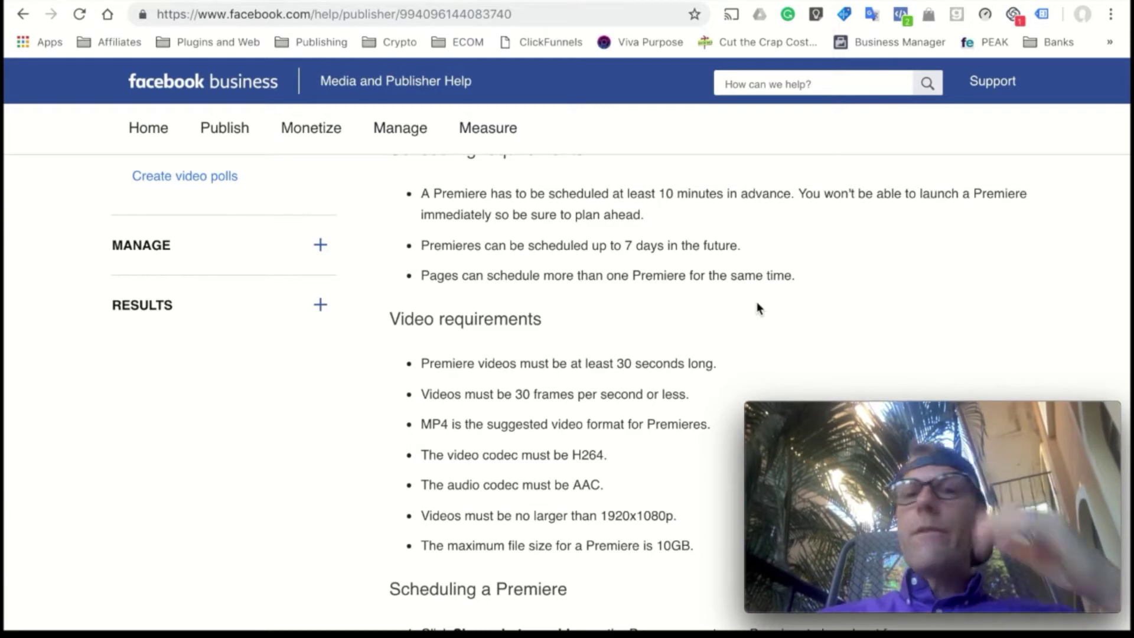
{"action": "scroll", "coordinate": [757, 303], "scroll_direction": "down", "scroll_amount": 3}
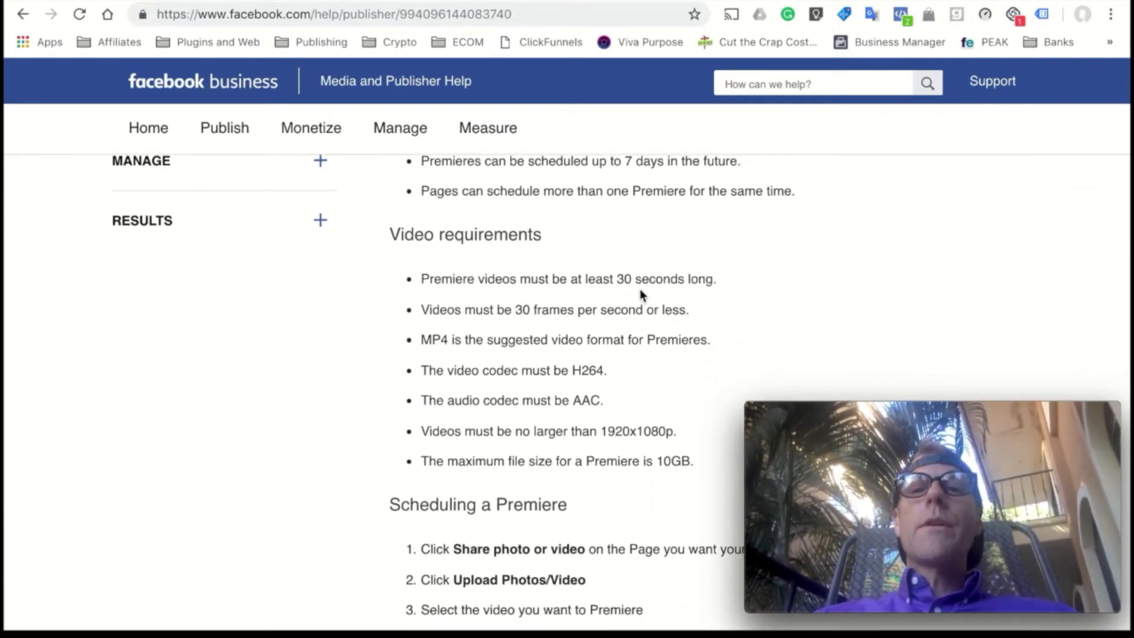
{"action": "scroll", "coordinate": [607, 325], "scroll_direction": "down", "scroll_amount": 1}
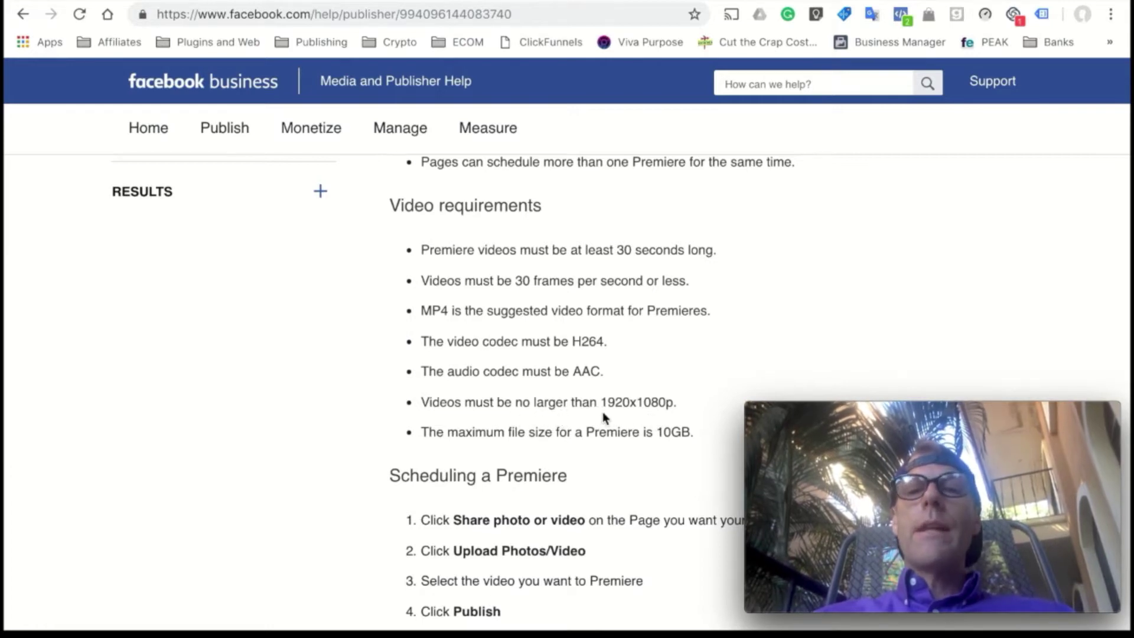
{"action": "scroll", "coordinate": [655, 415], "scroll_direction": "down", "scroll_amount": 1}
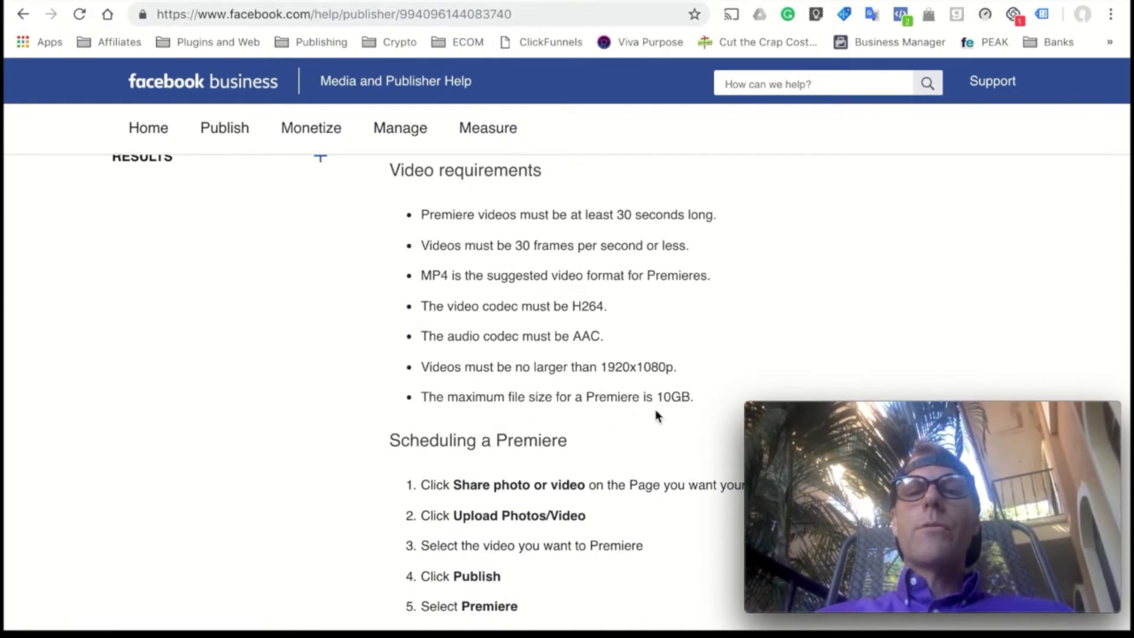
{"action": "scroll", "coordinate": [656, 414], "scroll_direction": "down", "scroll_amount": 2}
{"action": "scroll", "coordinate": [656, 413], "scroll_direction": "down", "scroll_amount": 3}
{"action": "scroll", "coordinate": [656, 414], "scroll_direction": "down", "scroll_amount": 1}
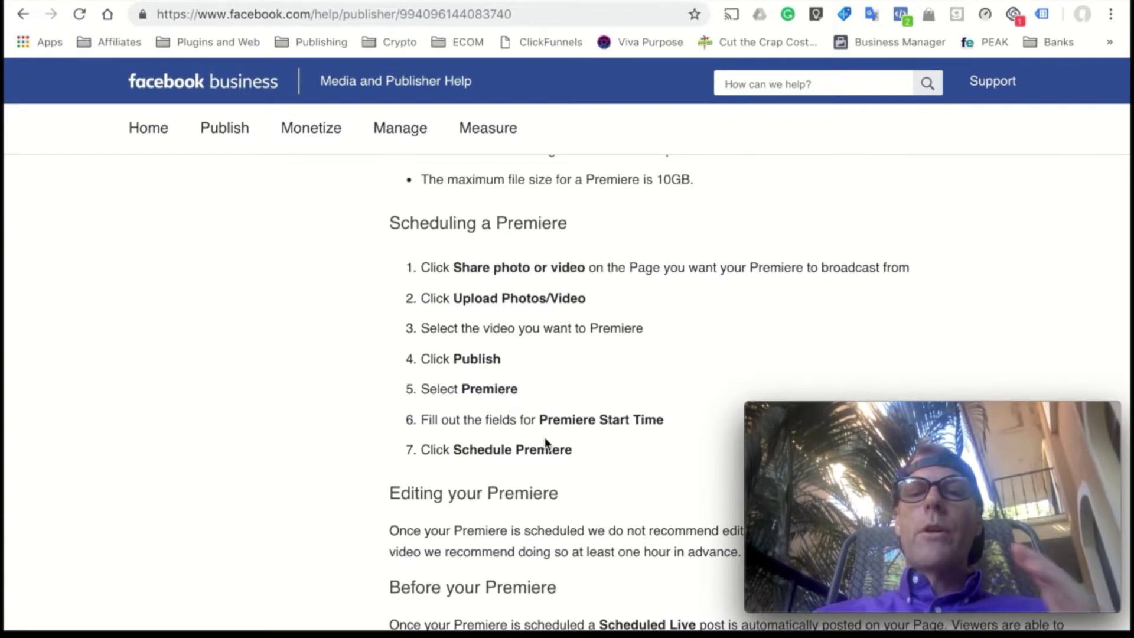
{"action": "scroll", "coordinate": [545, 442], "scroll_direction": "down", "scroll_amount": 5}
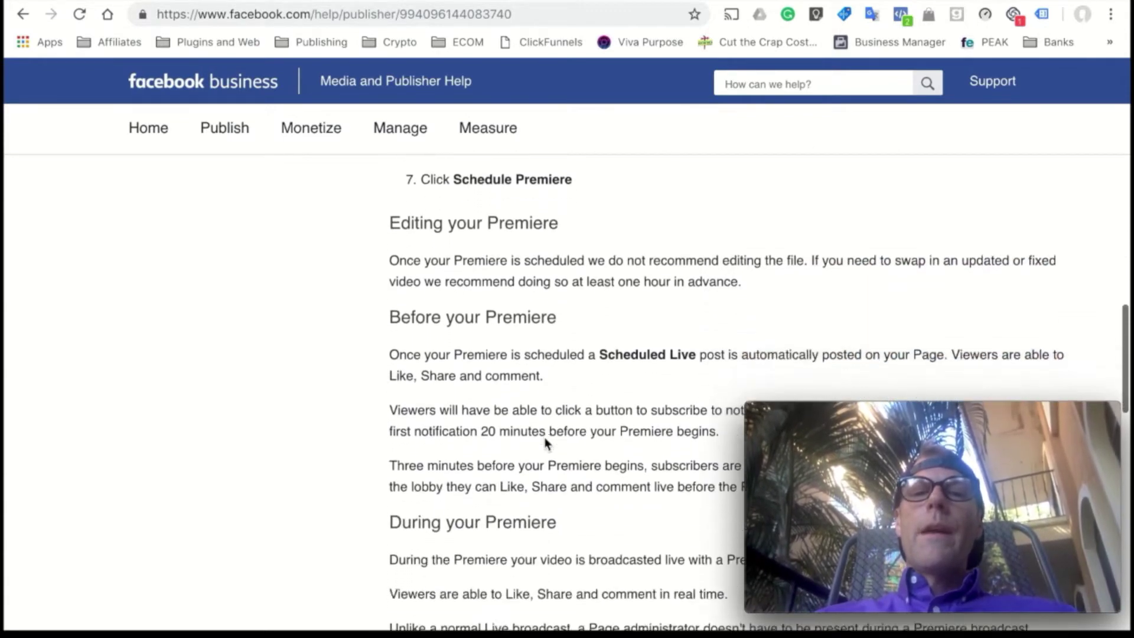
{"action": "scroll", "coordinate": [545, 442], "scroll_direction": "down", "scroll_amount": 2}
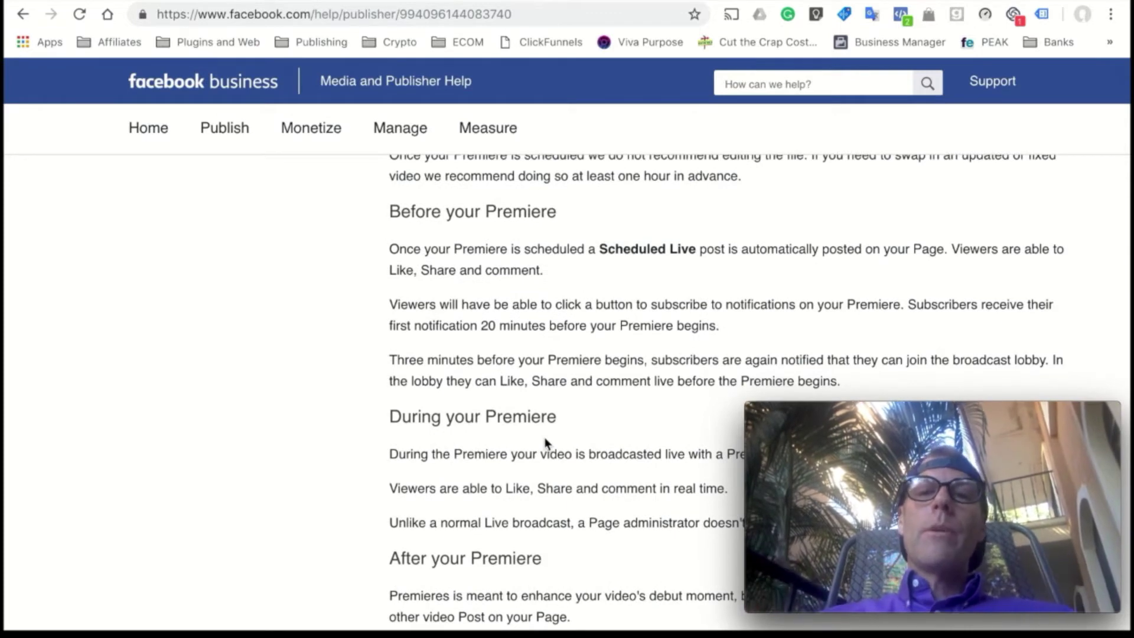
{"action": "scroll", "coordinate": [545, 442], "scroll_direction": "down", "scroll_amount": 3}
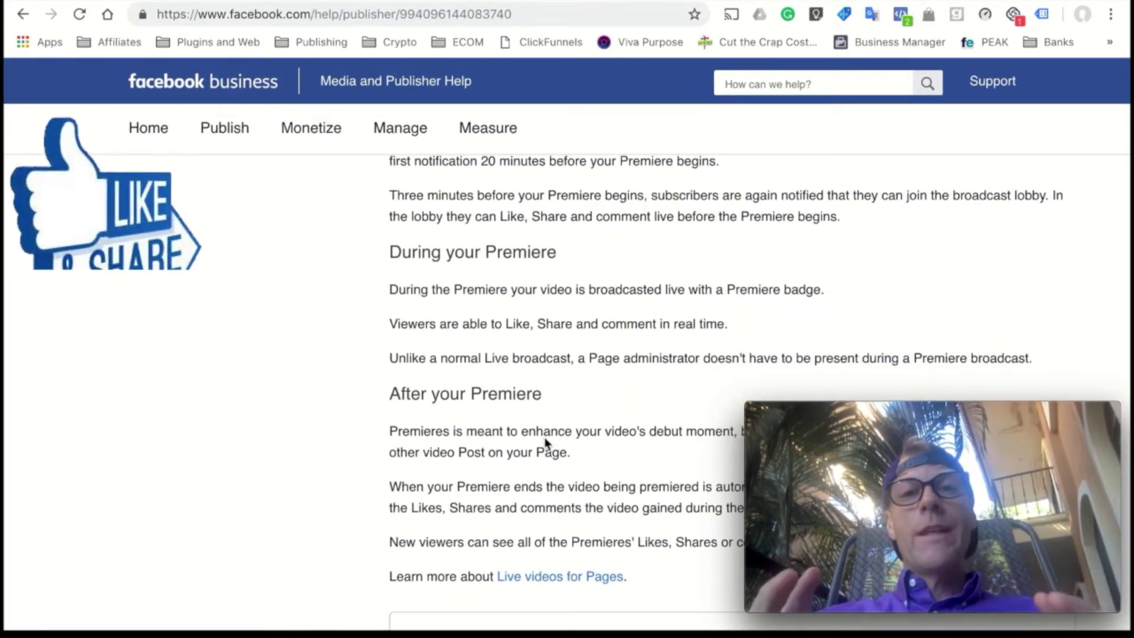
{"action": "scroll", "coordinate": [545, 442], "scroll_direction": "down", "scroll_amount": 1}
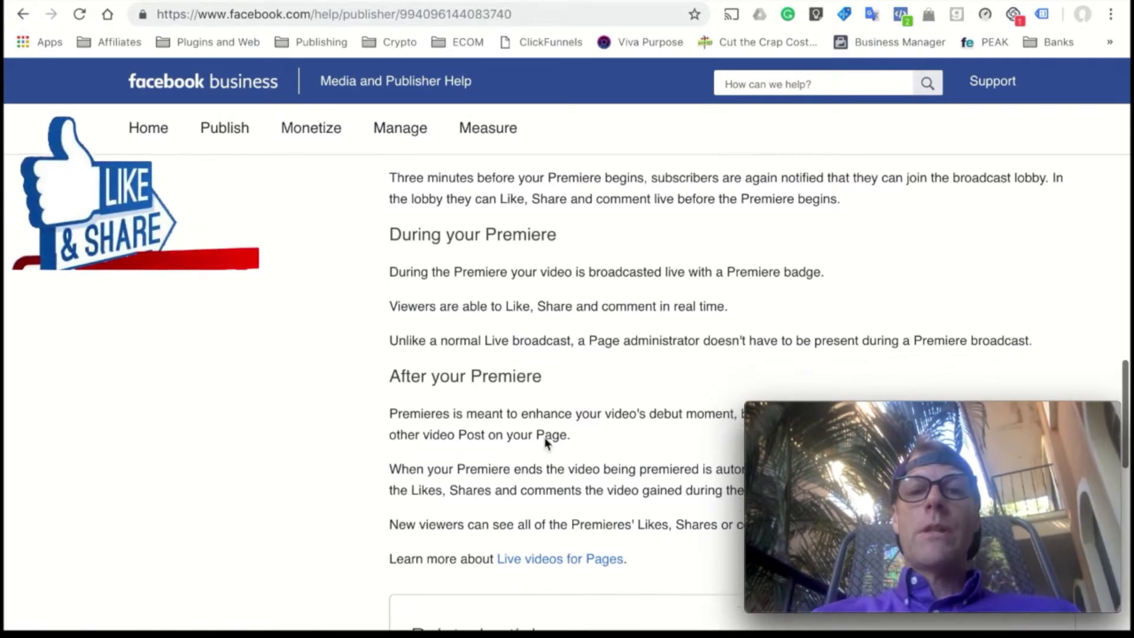
{"action": "scroll", "coordinate": [545, 442], "scroll_direction": "down", "scroll_amount": 1}
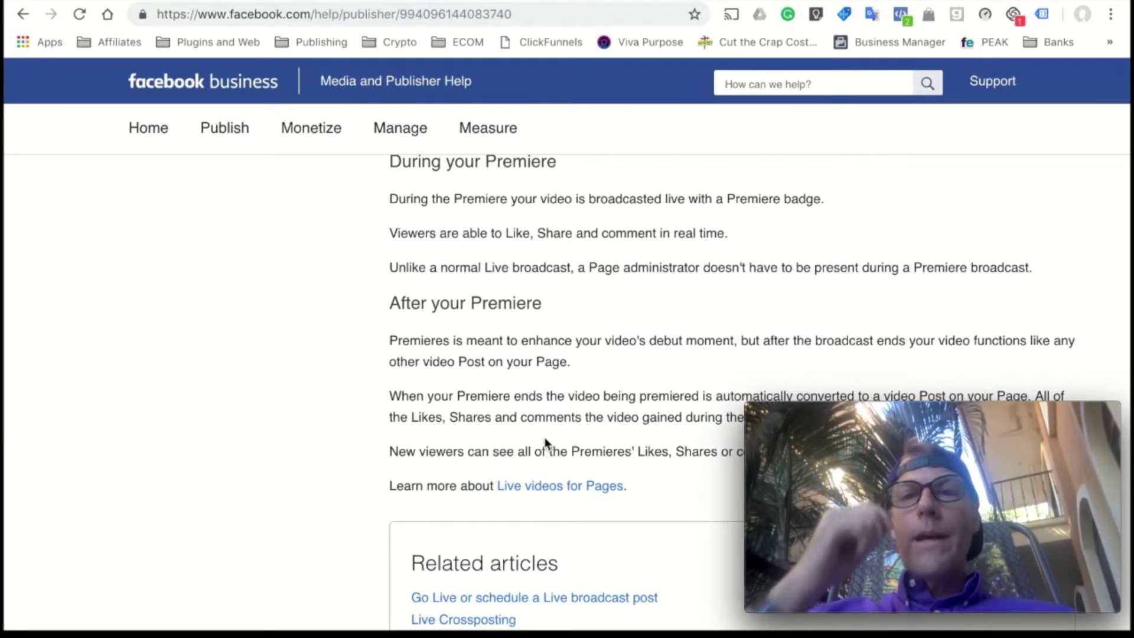
{"action": "scroll", "coordinate": [544, 443], "scroll_direction": "down", "scroll_amount": 1}
{"action": "scroll", "coordinate": [540, 435], "scroll_direction": "up", "scroll_amount": 5}
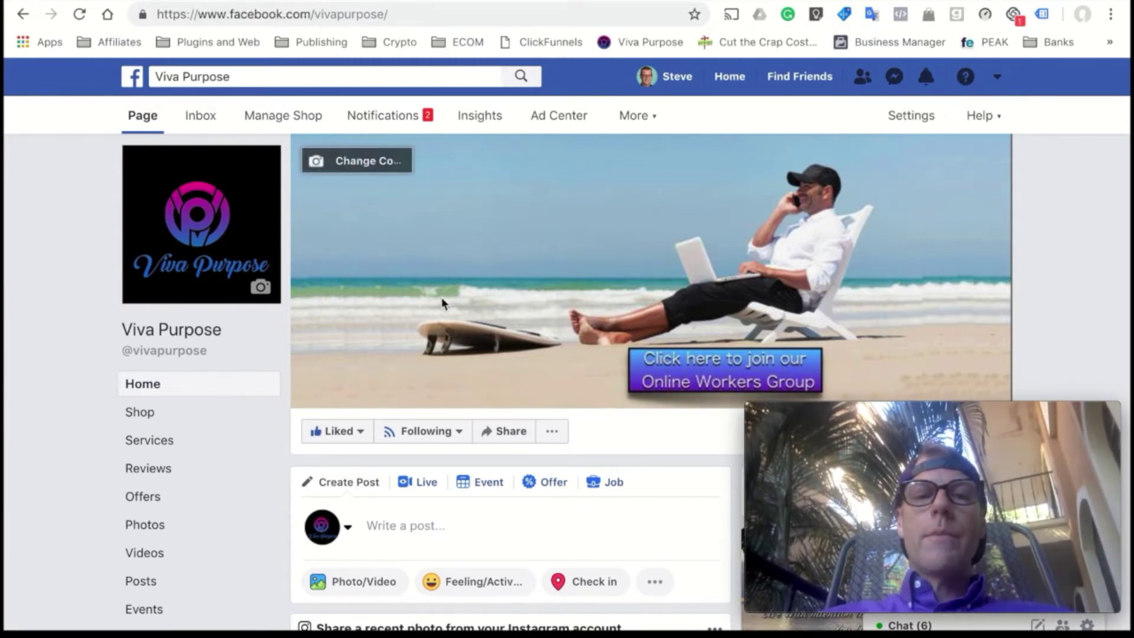
- Start a Photo/Video post on the Viva Purpose Page uploading Training Video.mov from the computer
{"action": "scroll", "coordinate": [458, 410], "scroll_direction": "down", "scroll_amount": 3}
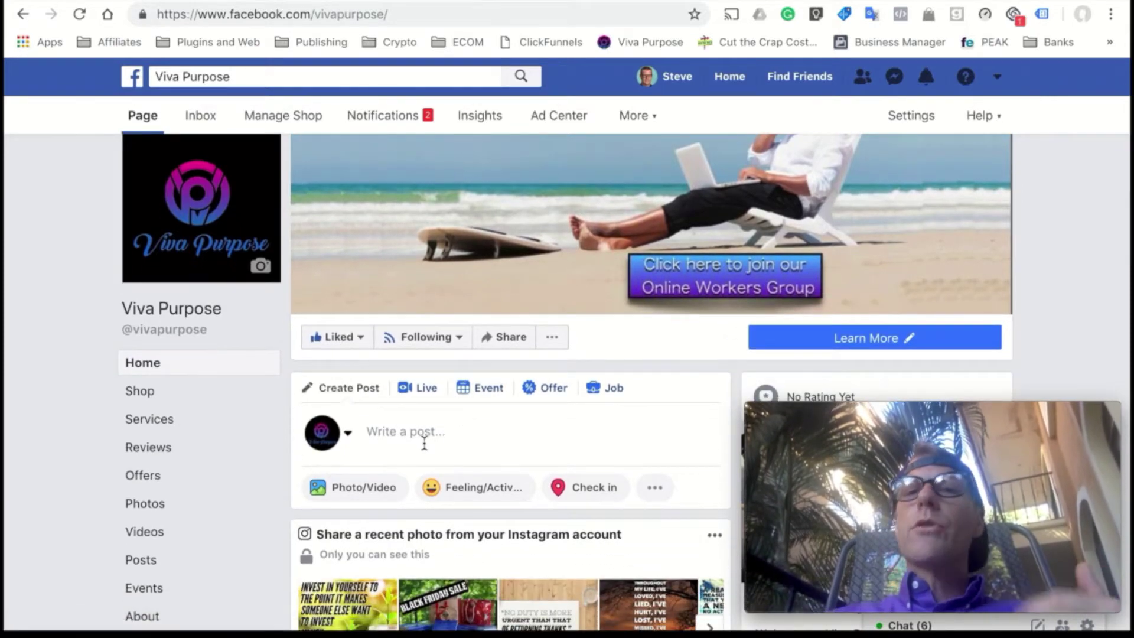
{"action": "left_click", "coordinate": [378, 490]}
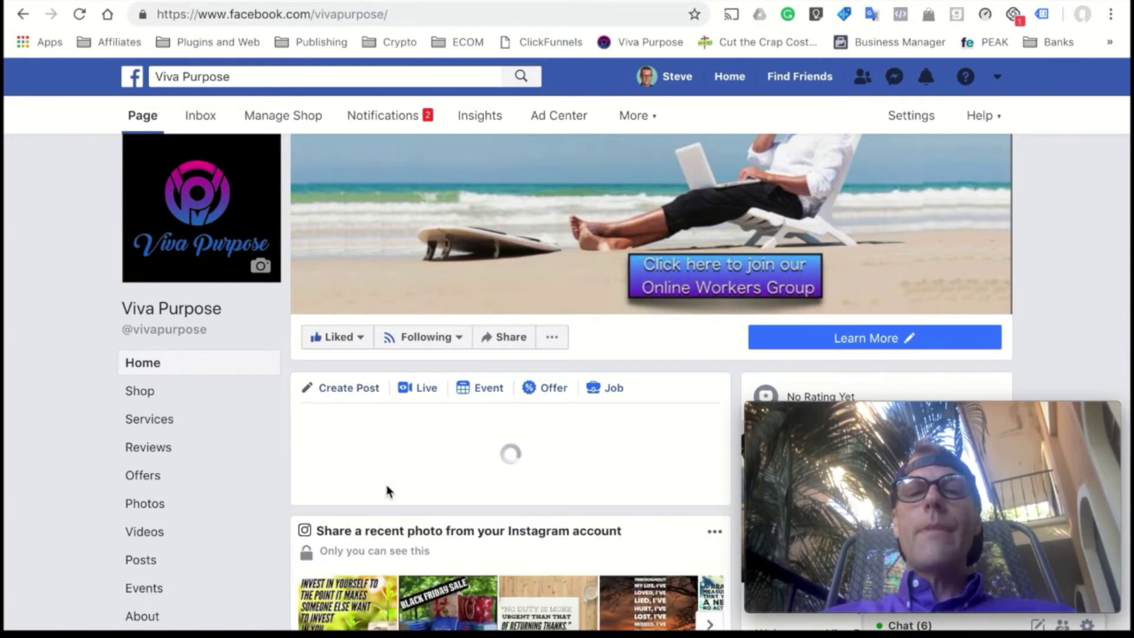
{"action": "scroll", "coordinate": [386, 490], "scroll_direction": "down", "scroll_amount": 1}
{"action": "scroll", "coordinate": [386, 491], "scroll_direction": "down", "scroll_amount": 1}
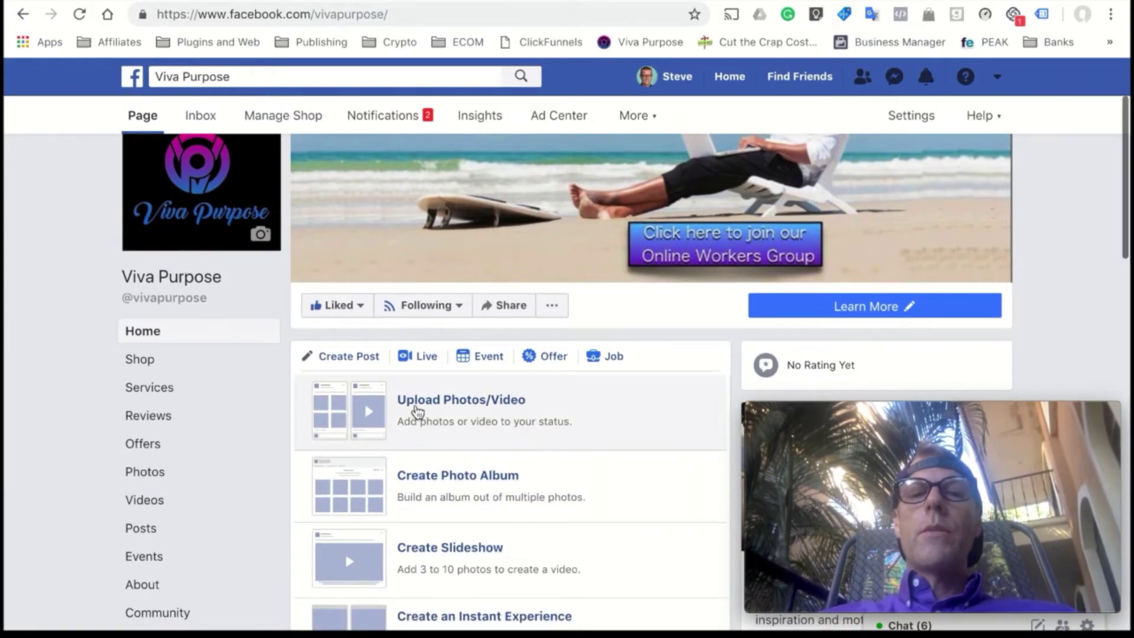
{"action": "left_click", "coordinate": [417, 409]}
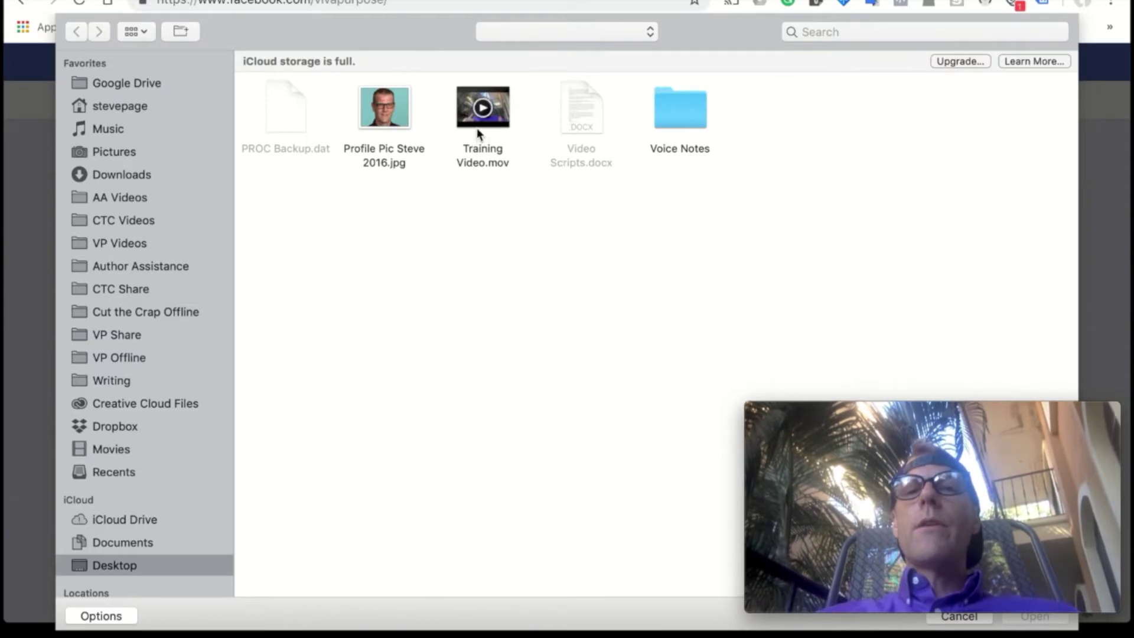
{"action": "double_click", "coordinate": [482, 113]}
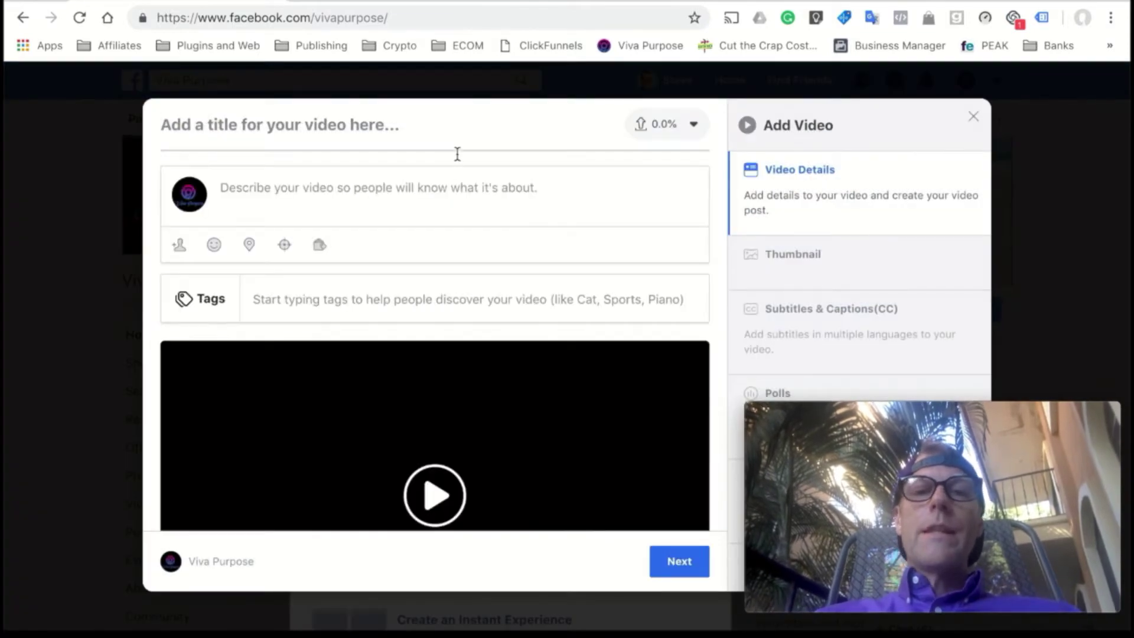
- Title the video "This is my test Premiere video!"
{"action": "left_click", "coordinate": [389, 125]}
{"action": "type", "text": "This"}
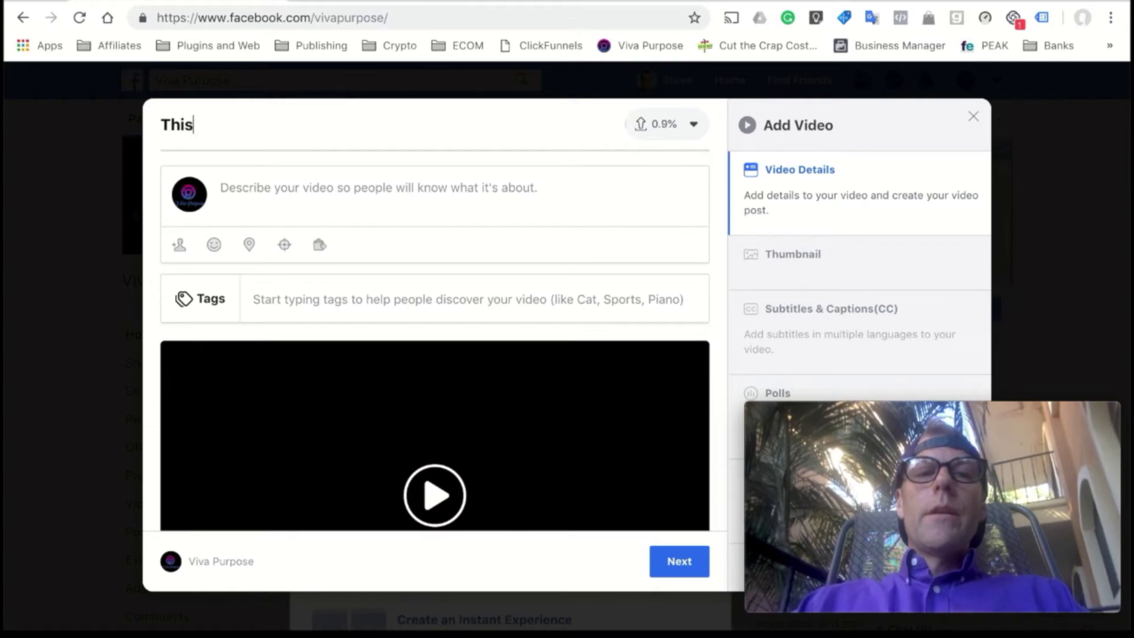
{"action": "type", "text": " is my test"}
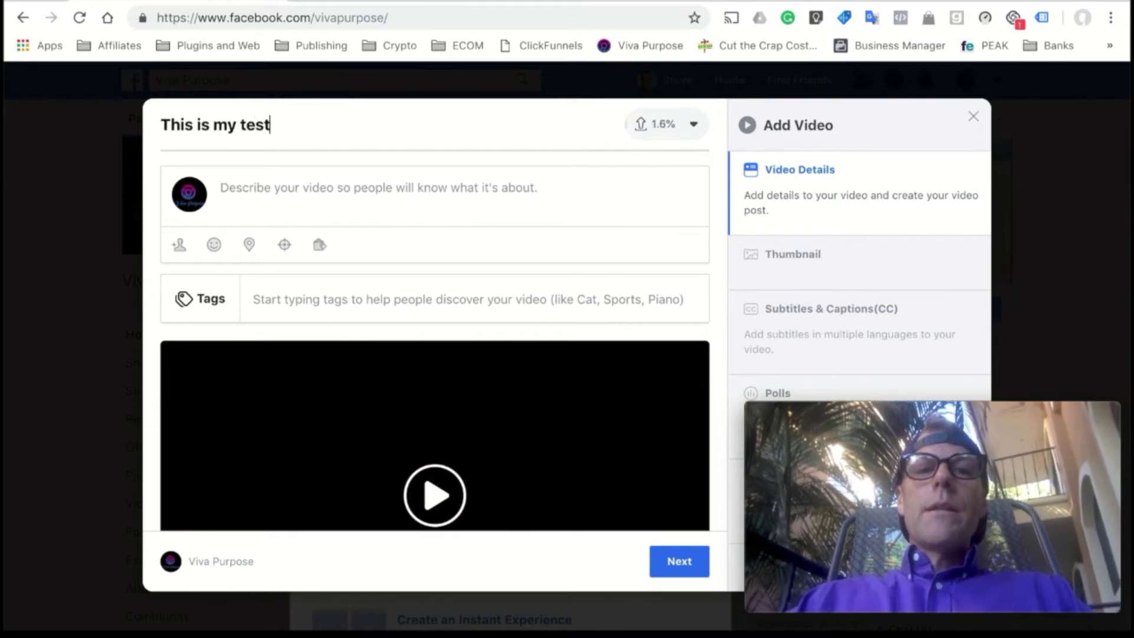
{"action": "type", "text": " Premiere"}
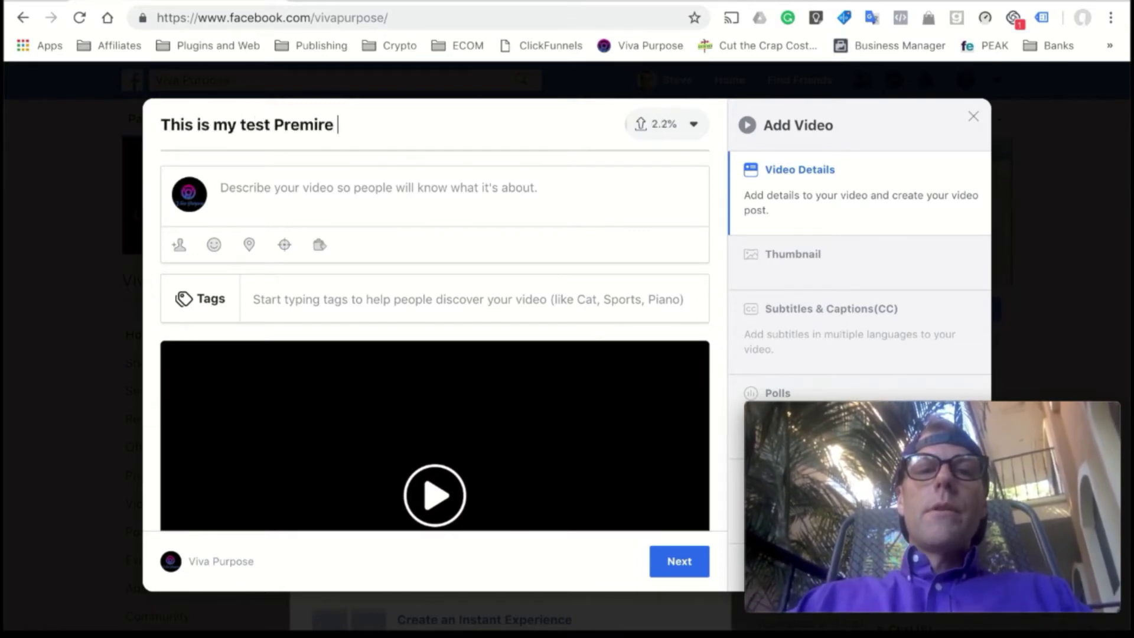
{"action": "key", "text": "BackSpace"}
{"action": "key", "text": "BackSpace"}
{"action": "key", "text": "BackSpace"}
{"action": "key", "text": "BackSpace"}
{"action": "type", "text": "ere "}
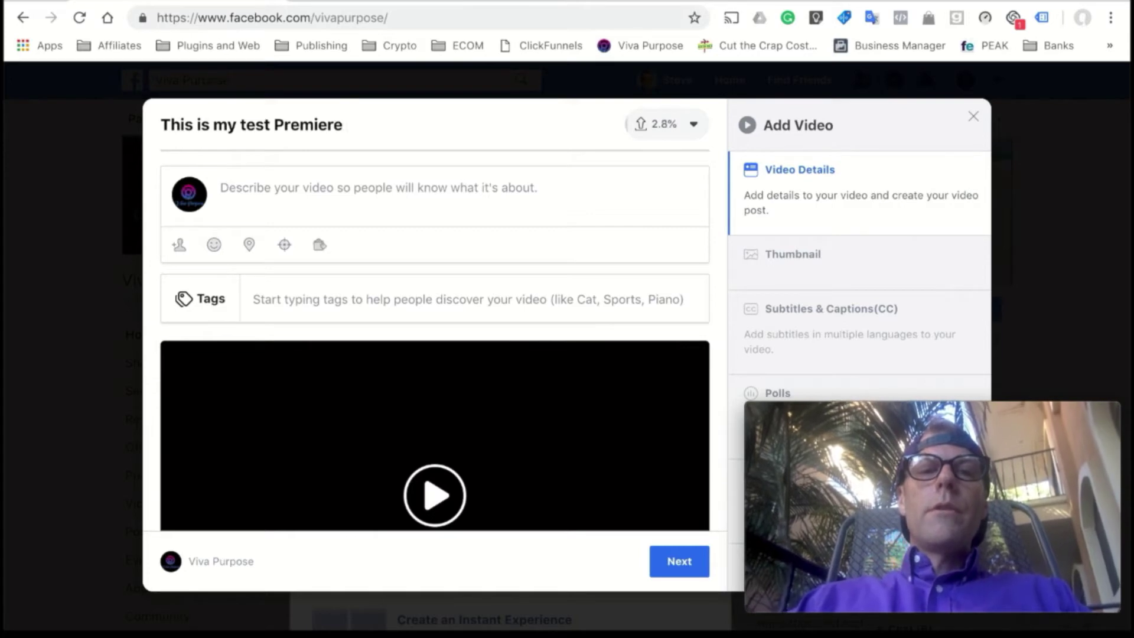
{"action": "type", "text": "video"}
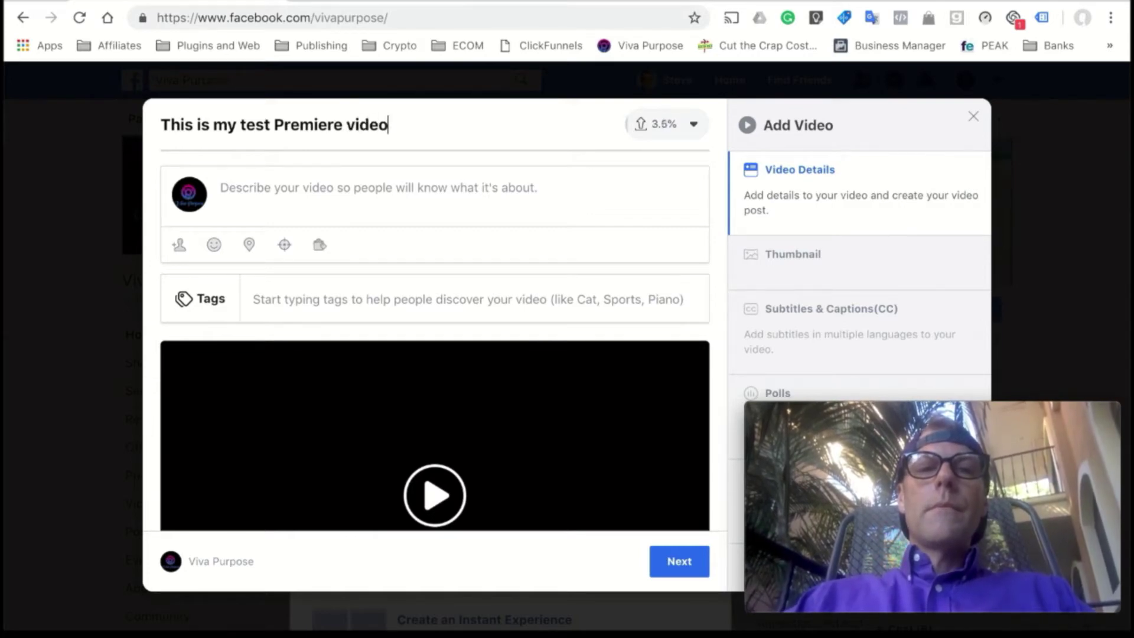
{"action": "type", "text": "!"}
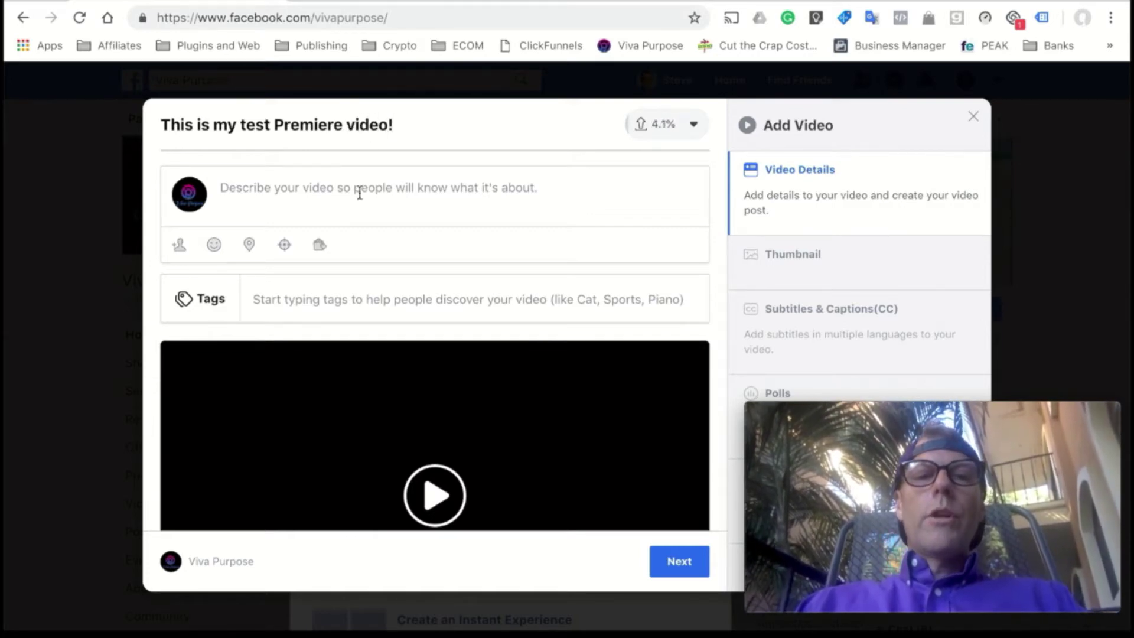
- Add the description "This video is awesome. We are learning so much."
{"action": "left_click", "coordinate": [357, 199]}
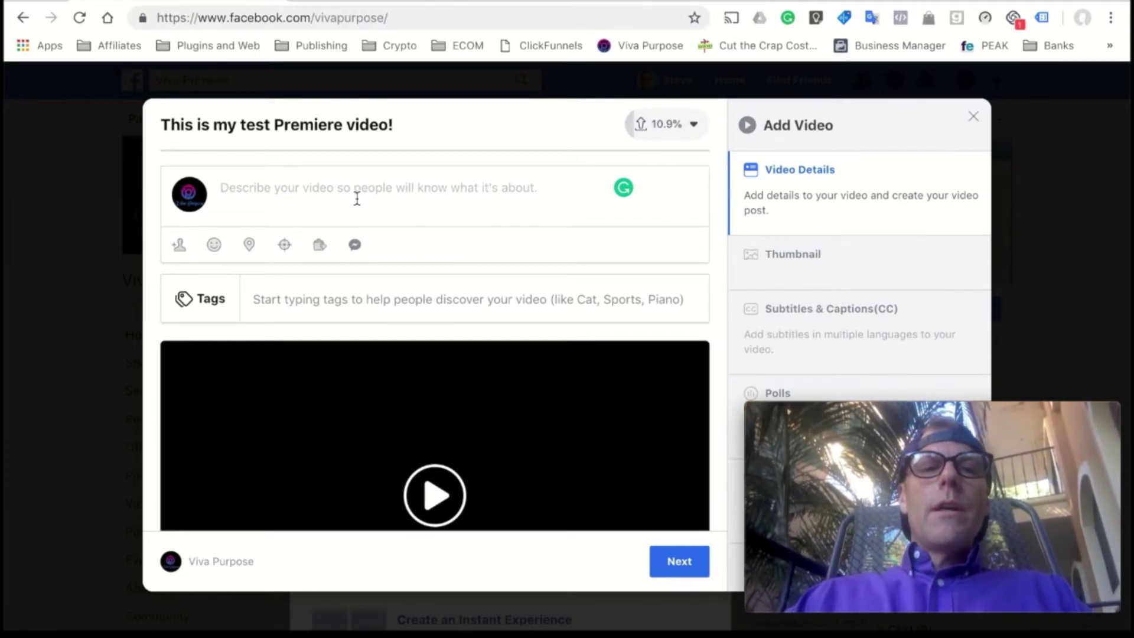
{"action": "left_click", "coordinate": [357, 199]}
{"action": "type", "text": "TH"}
{"action": "type", "text": "his v"}
{"action": "type", "text": "ideo "}
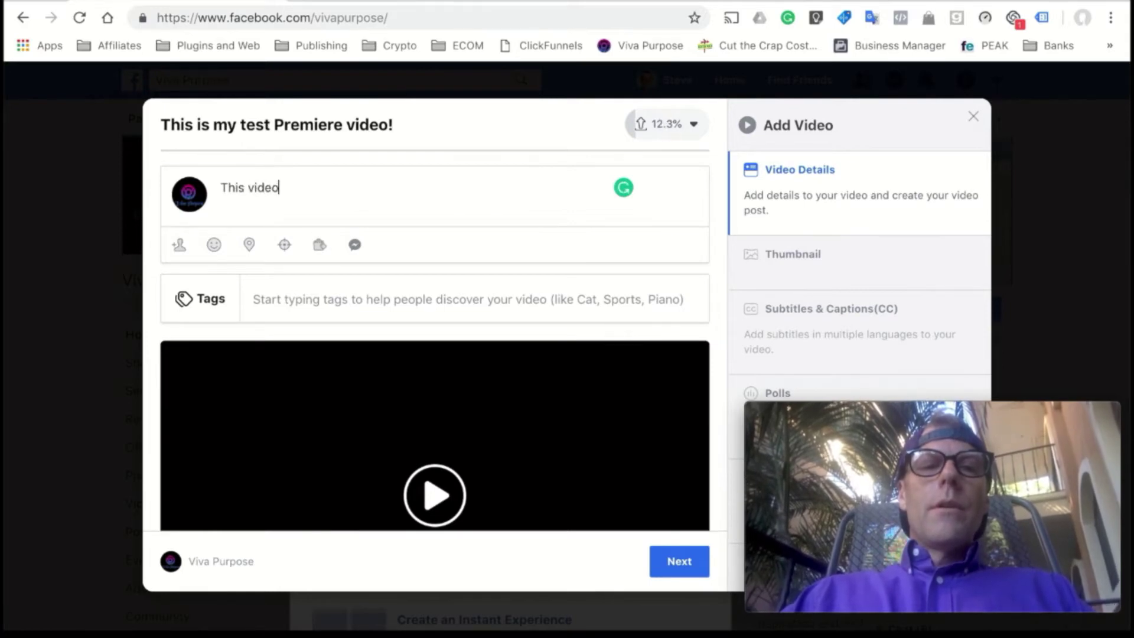
{"action": "type", "text": "is awe"}
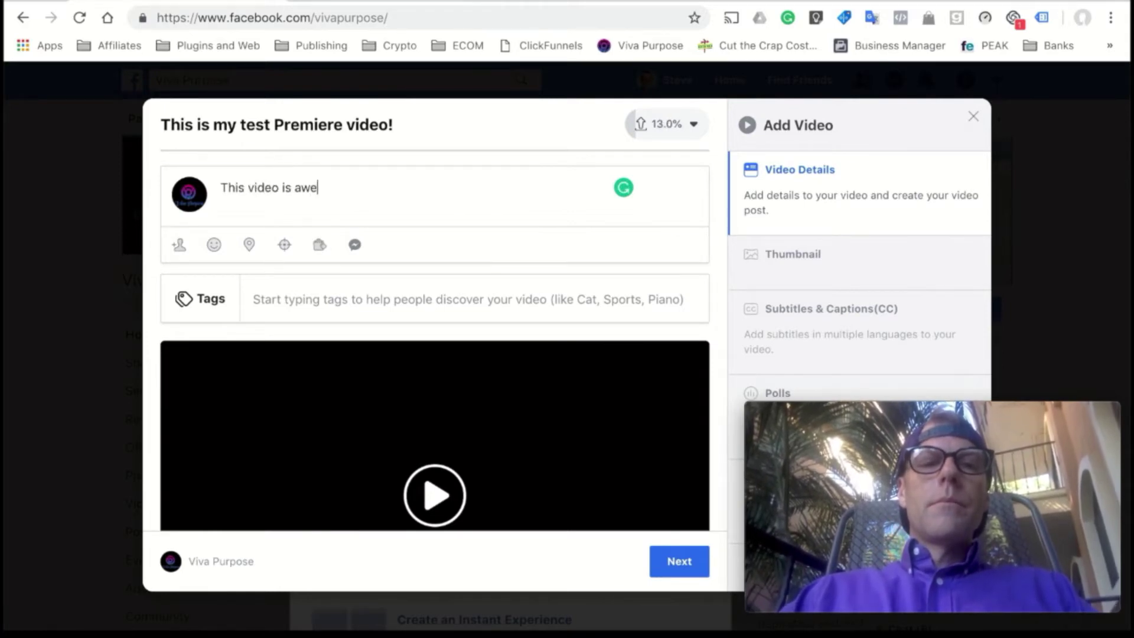
{"action": "type", "text": "some"}
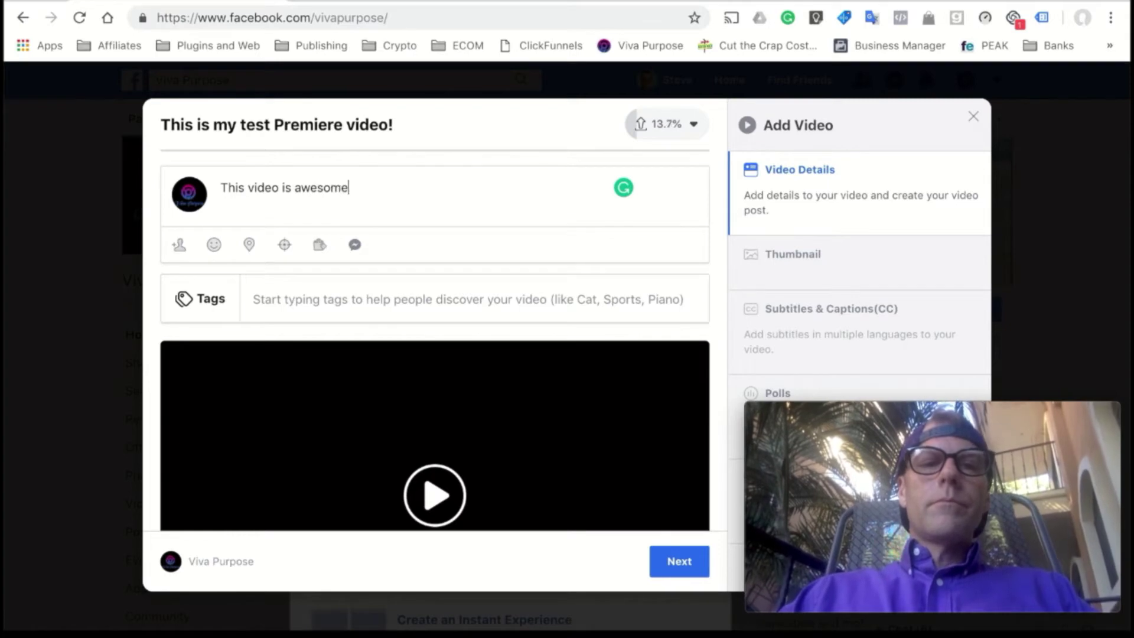
{"action": "type", "text": ". We are learning so much."}
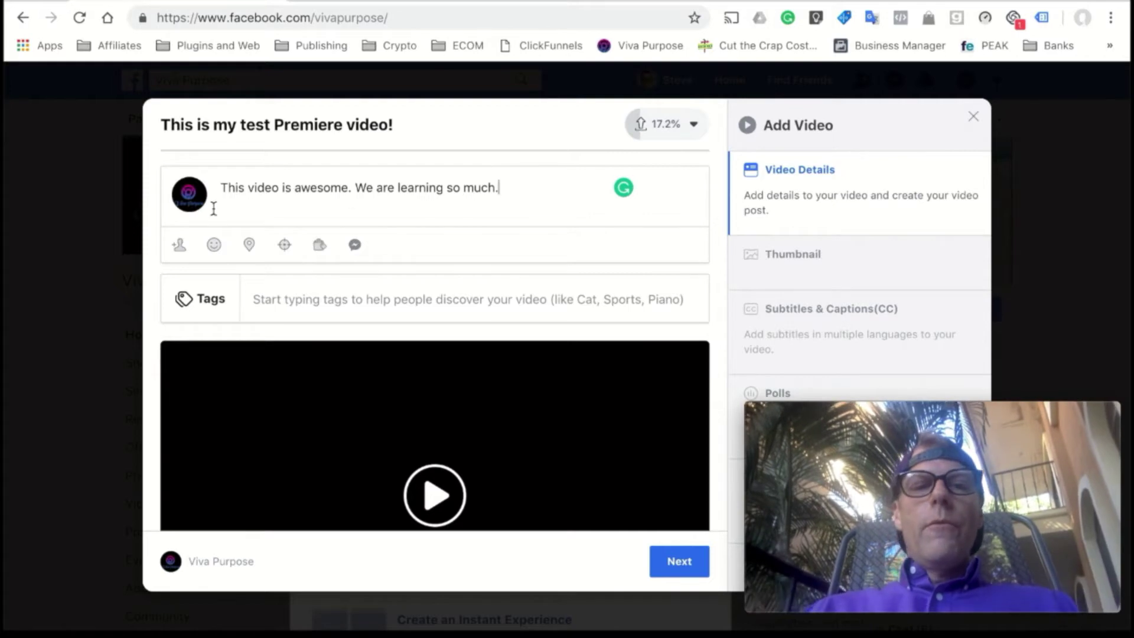
- Tag a friend in the video post using the name suggestion
{"action": "left_click", "coordinate": [182, 247]}
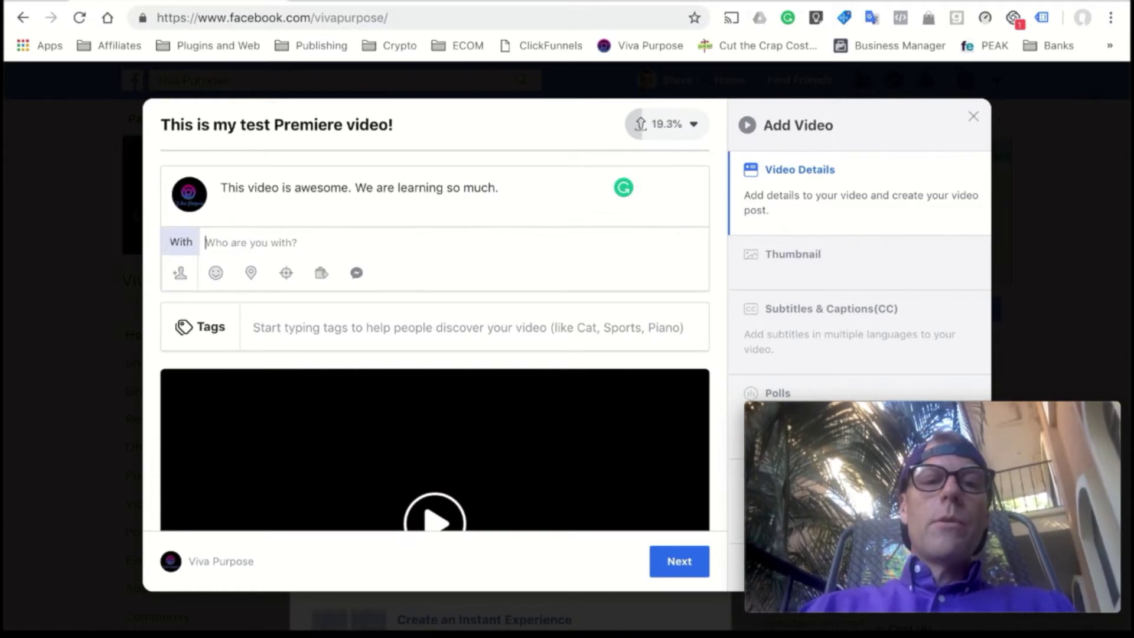
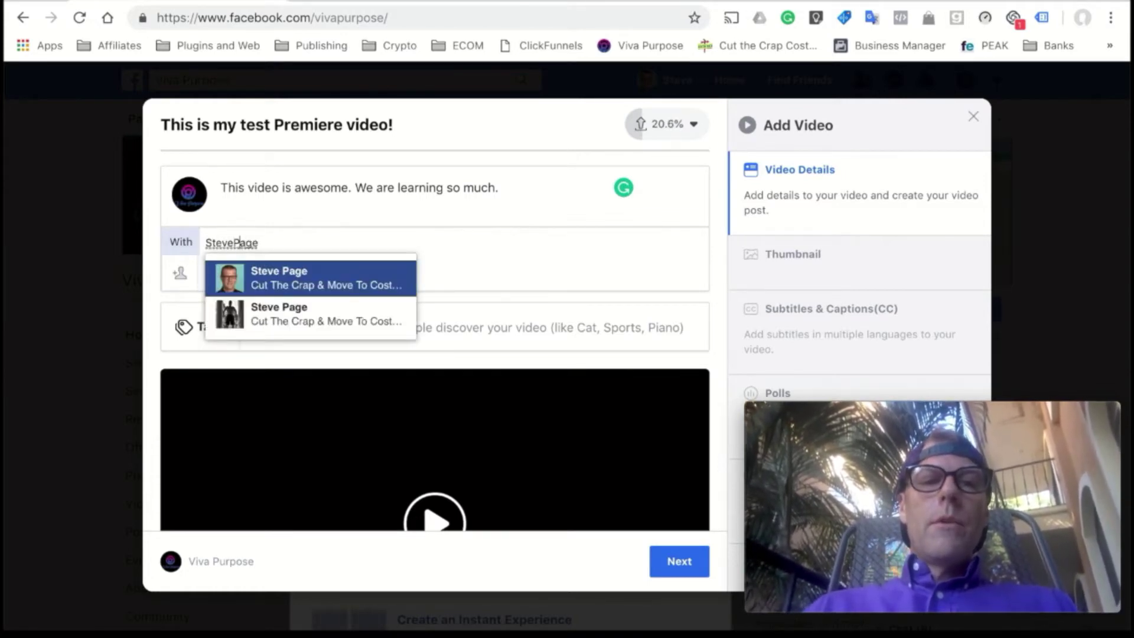
{"action": "left_click", "coordinate": [277, 284]}
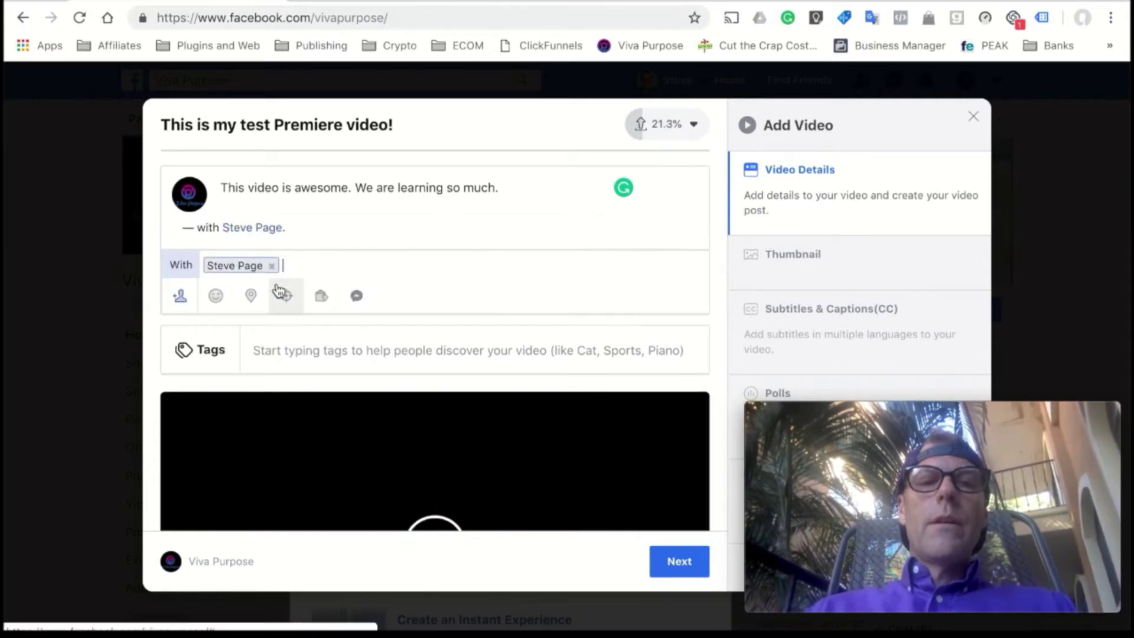
- Check the post in at Tamarindo, Costa Rica
{"action": "left_click", "coordinate": [253, 296]}
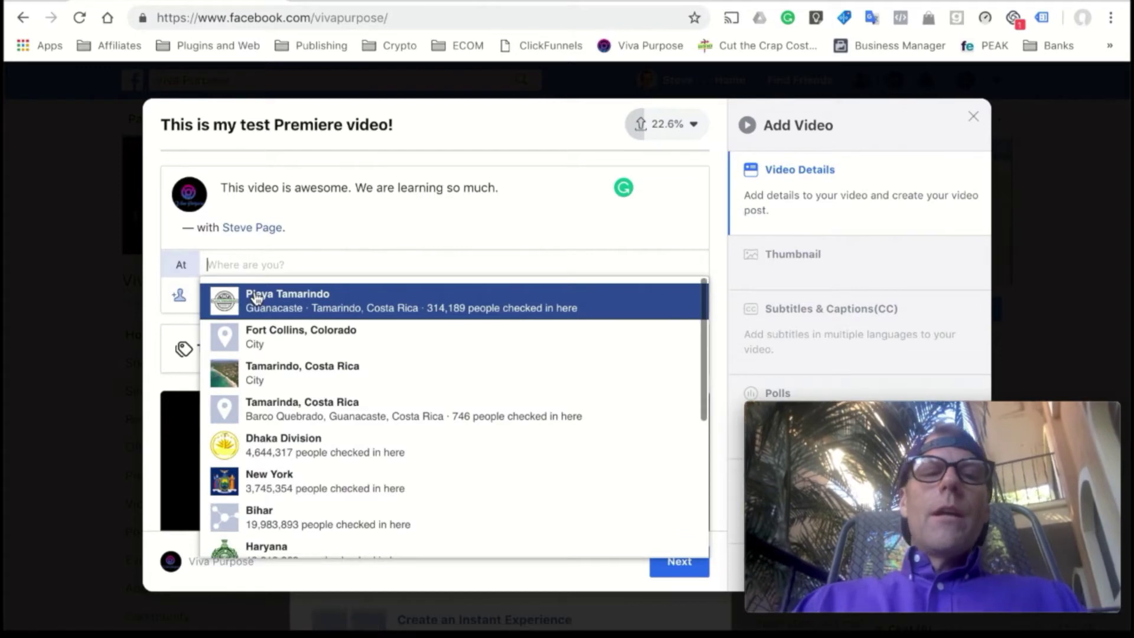
{"action": "left_click", "coordinate": [261, 370]}
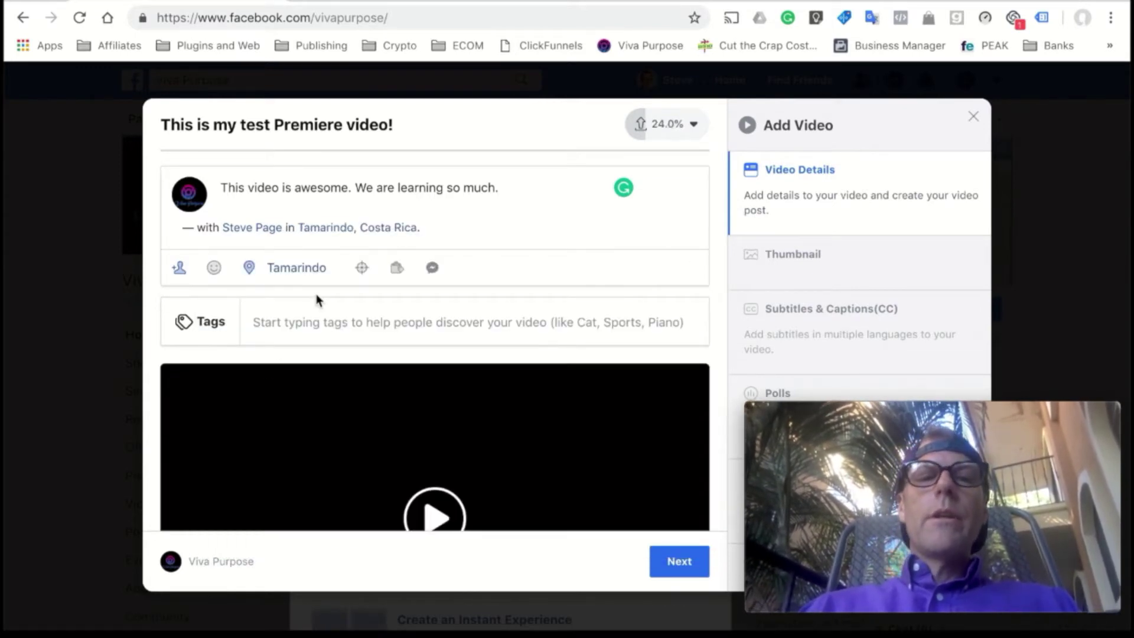
{"action": "left_click", "coordinate": [300, 322]}
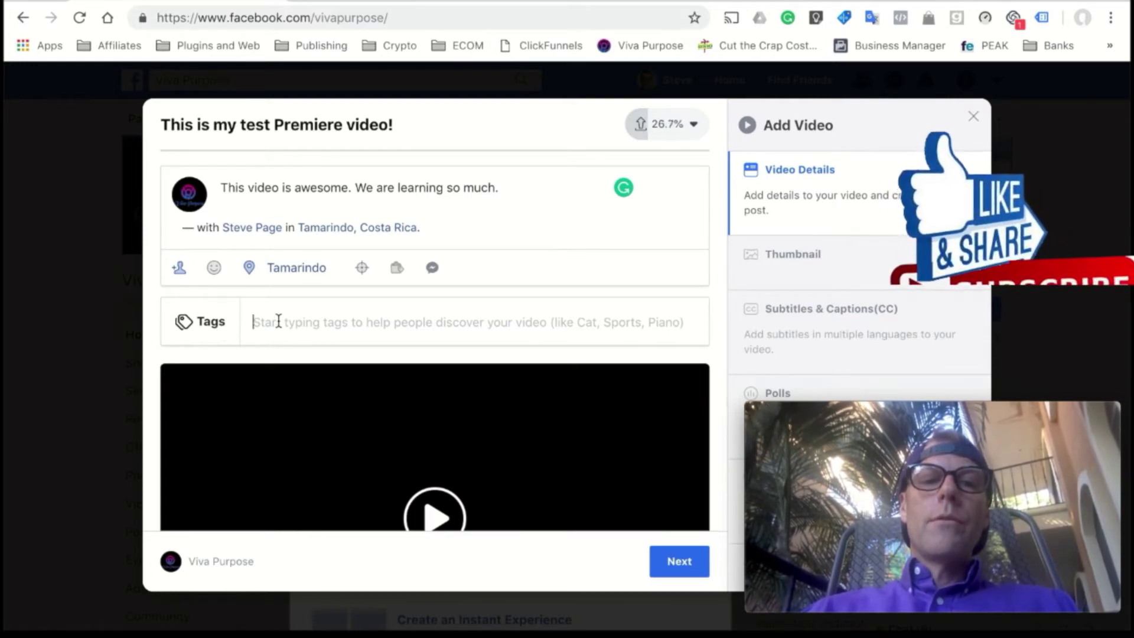
- Add "Training video" as a tag on the video
{"action": "type", "text": "S"}
{"action": "key", "text": "BackSpace"}
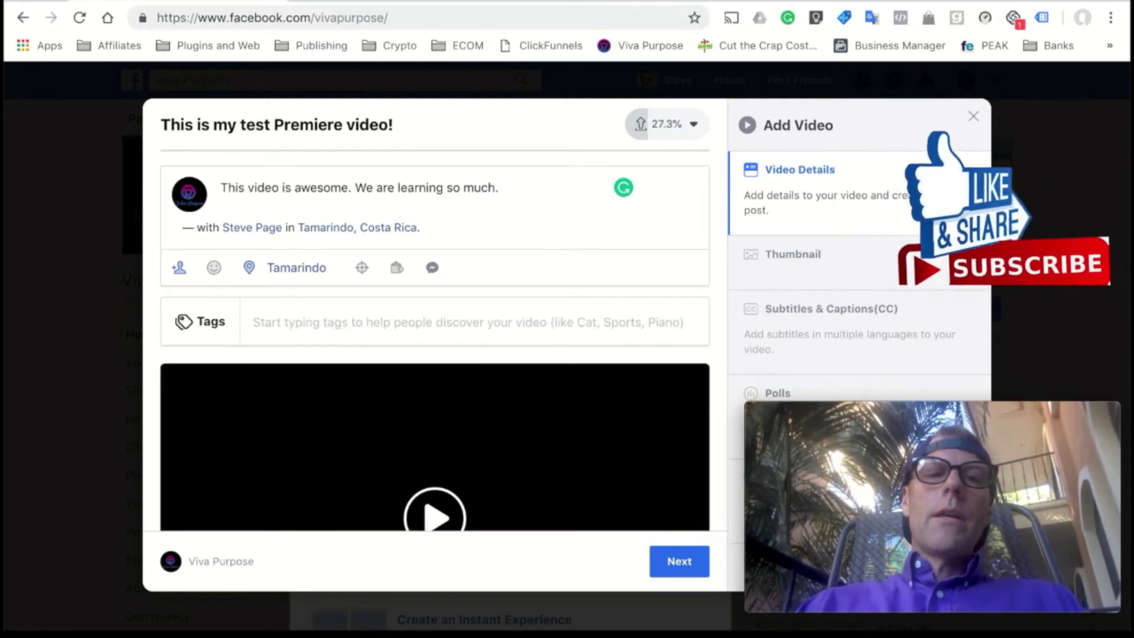
{"action": "type", "text": "Train"}
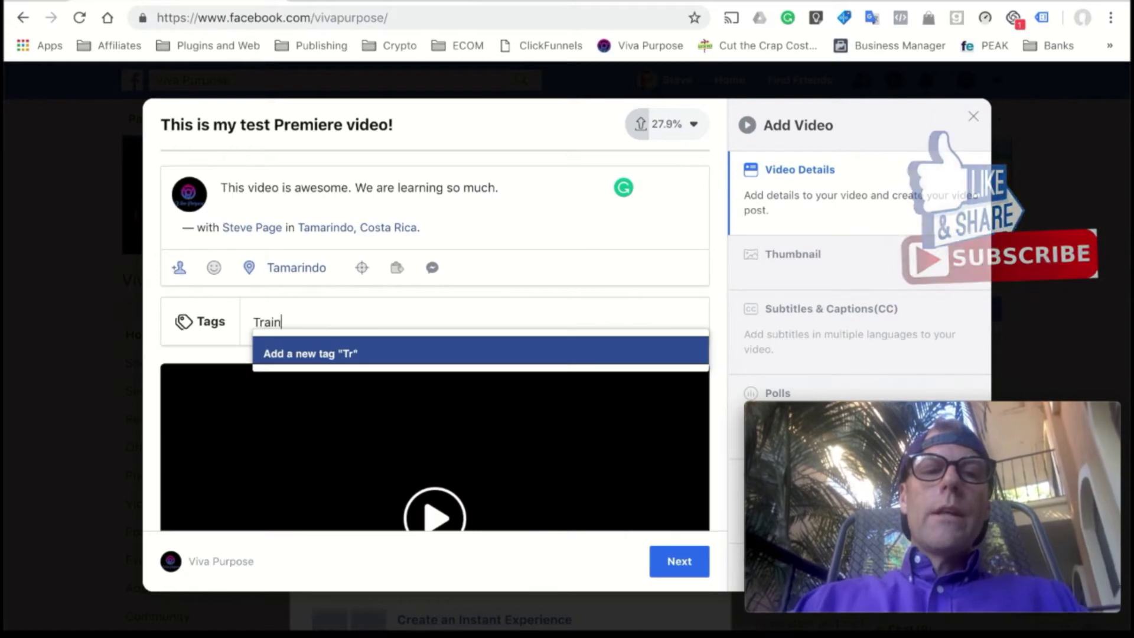
{"action": "type", "text": "inraining "}
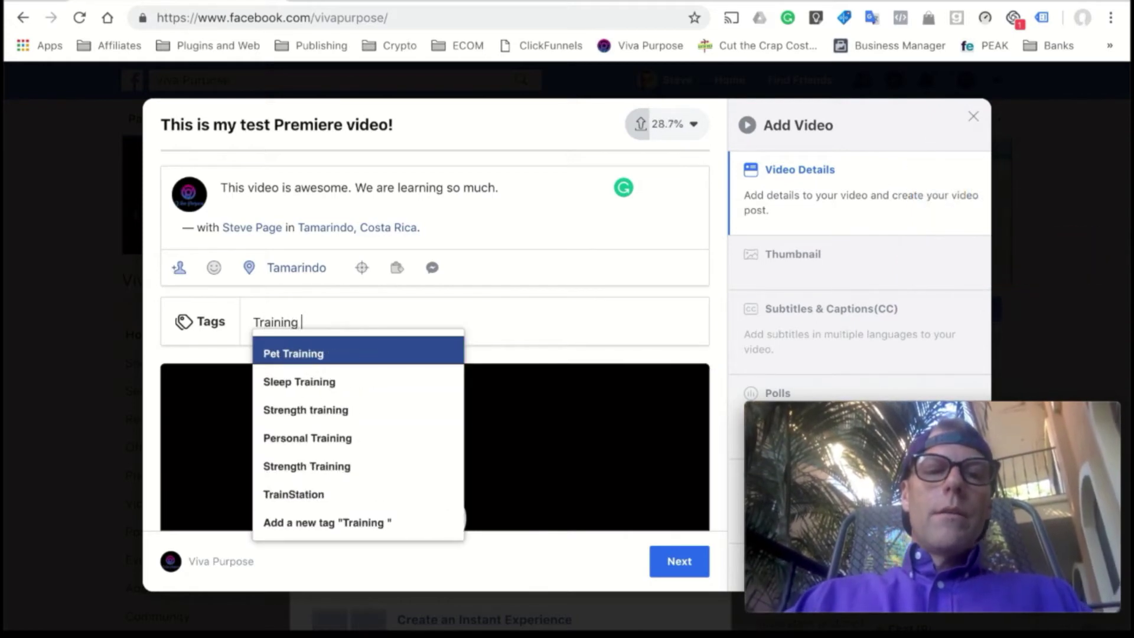
{"action": "type", "text": "vide"}
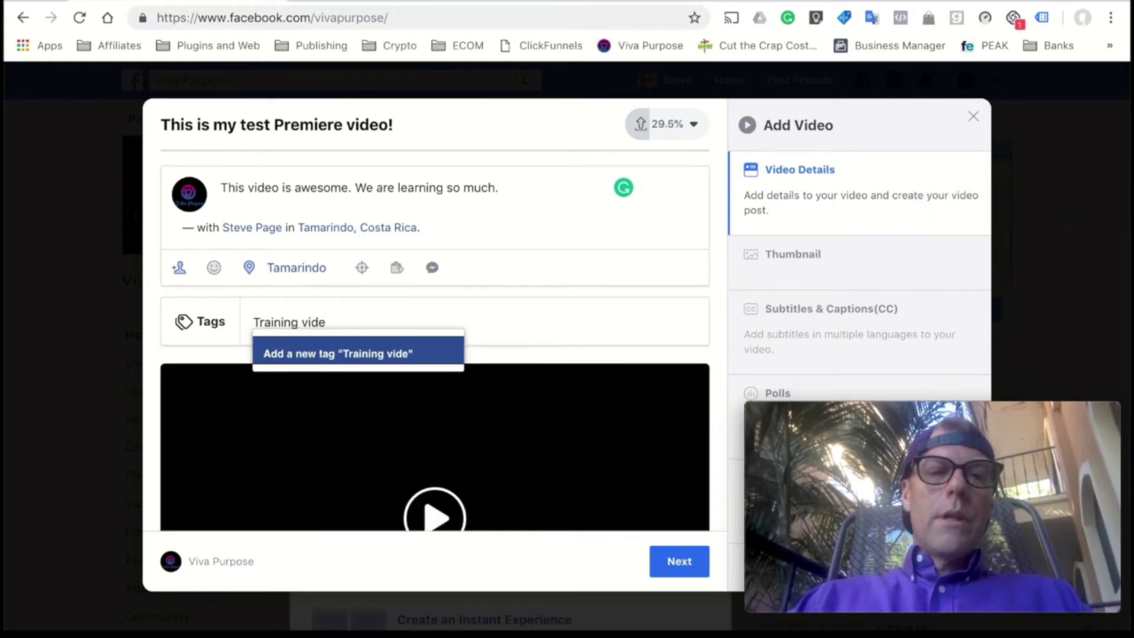
{"action": "key", "text": "BackSpace"}
{"action": "key", "text": "BackSpace"}
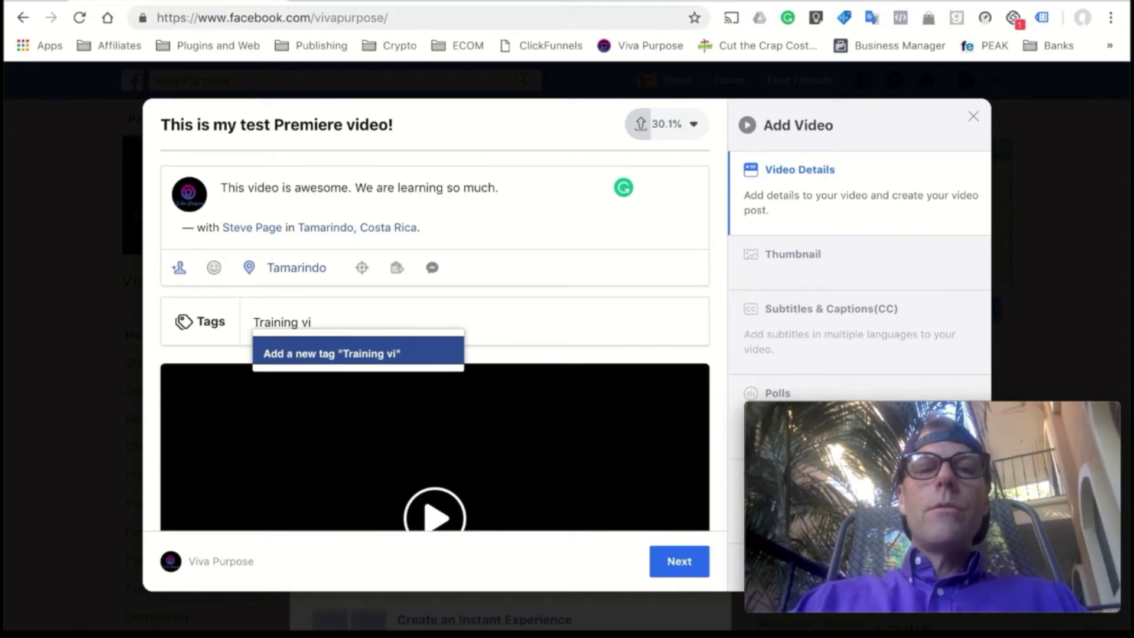
{"action": "type", "text": "deo"}
{"action": "key", "text": "Return"}
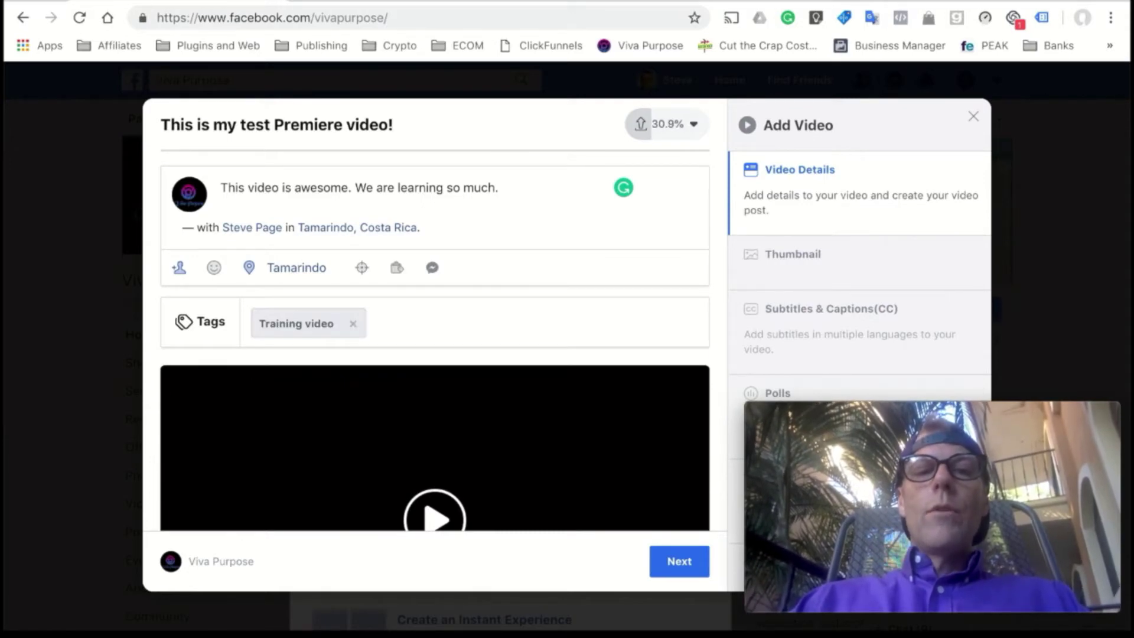
{"action": "scroll", "coordinate": [378, 329], "scroll_direction": "down", "scroll_amount": 2}
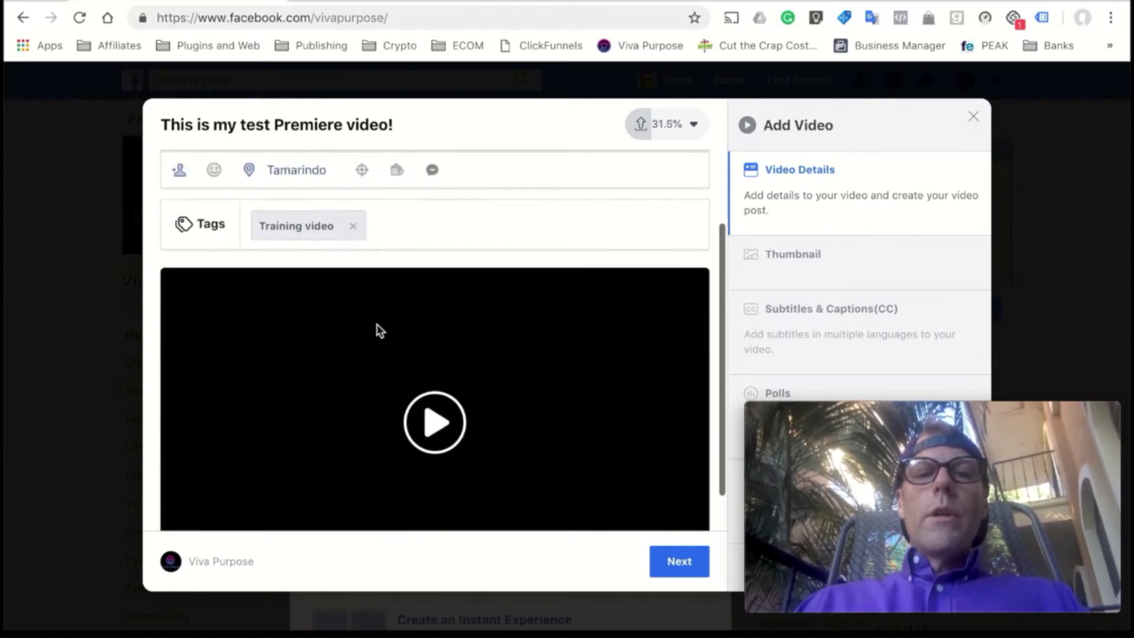
{"action": "scroll", "coordinate": [378, 329], "scroll_direction": "up", "scroll_amount": 2}
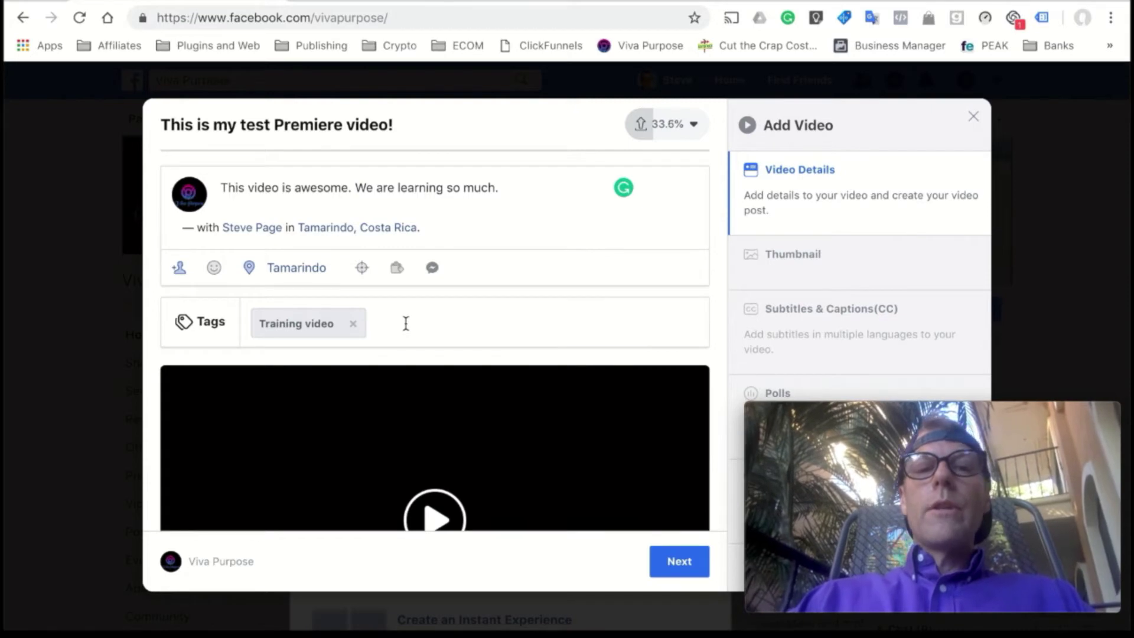
- Add "Facebook tutorial" as a second tag
{"action": "type", "text": "Faceo"}
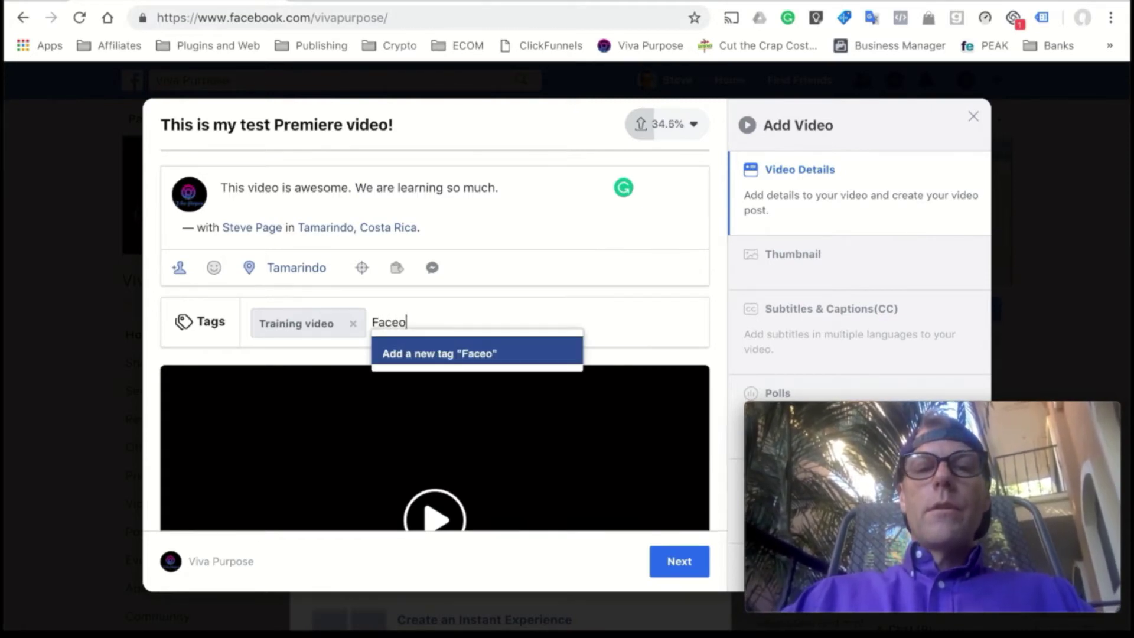
{"action": "key", "text": "BackSpace"}
{"action": "type", "text": "book"}
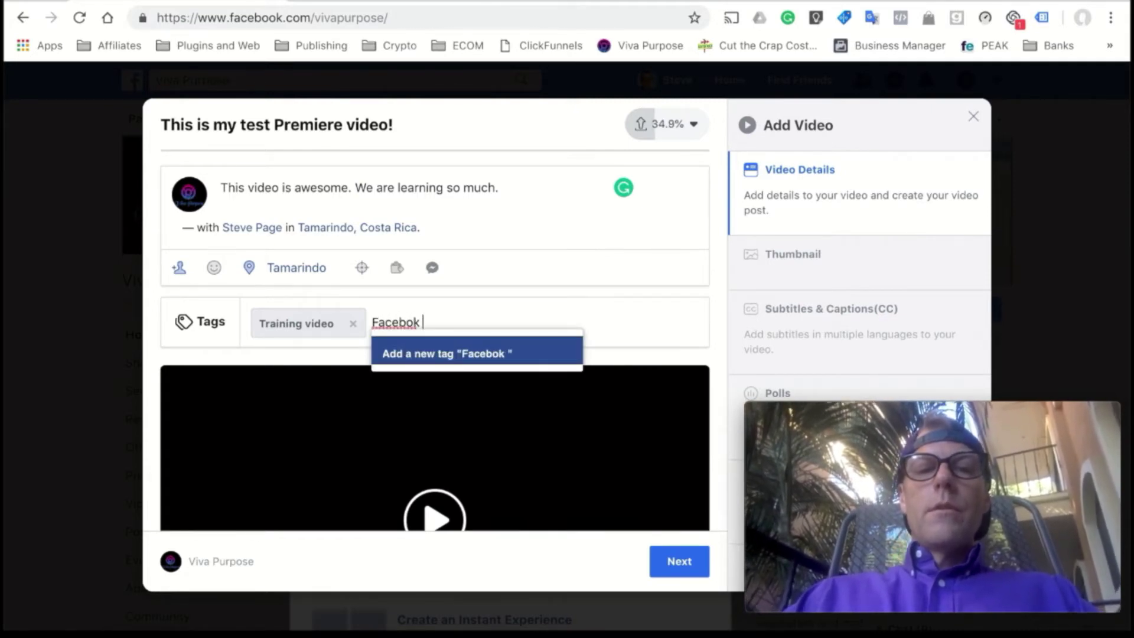
{"action": "key", "text": "BackSpace"}
{"action": "key", "text": "BackSpace"}
{"action": "key", "text": "BackSpace"}
{"action": "key", "text": "BackSpace"}
{"action": "type", "text": "ook t"}
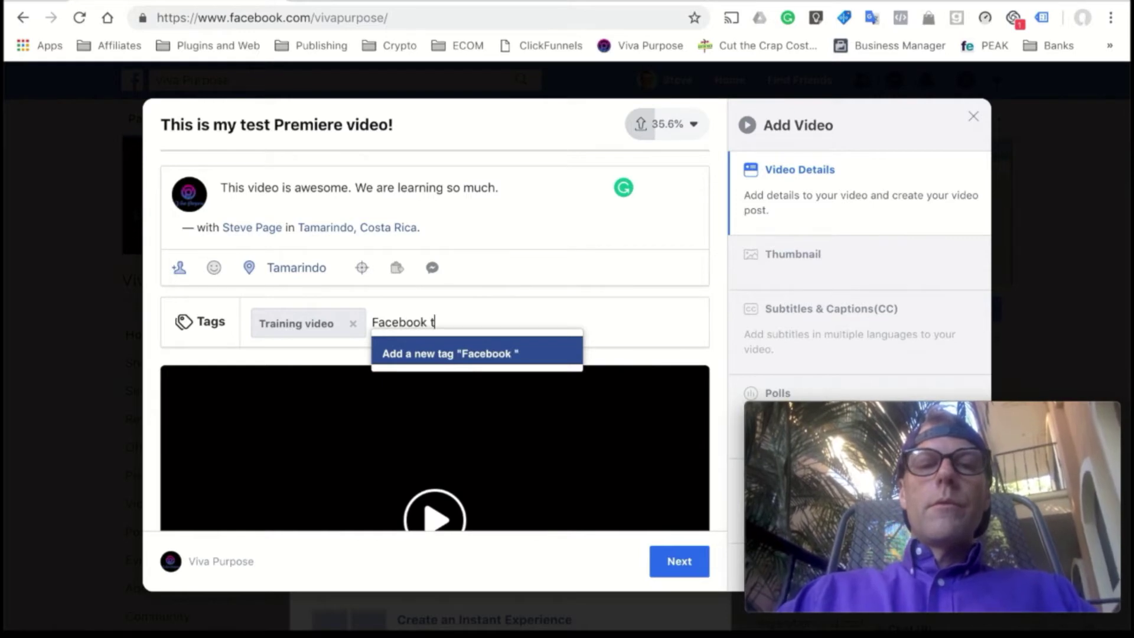
{"action": "type", "text": "utorial"}
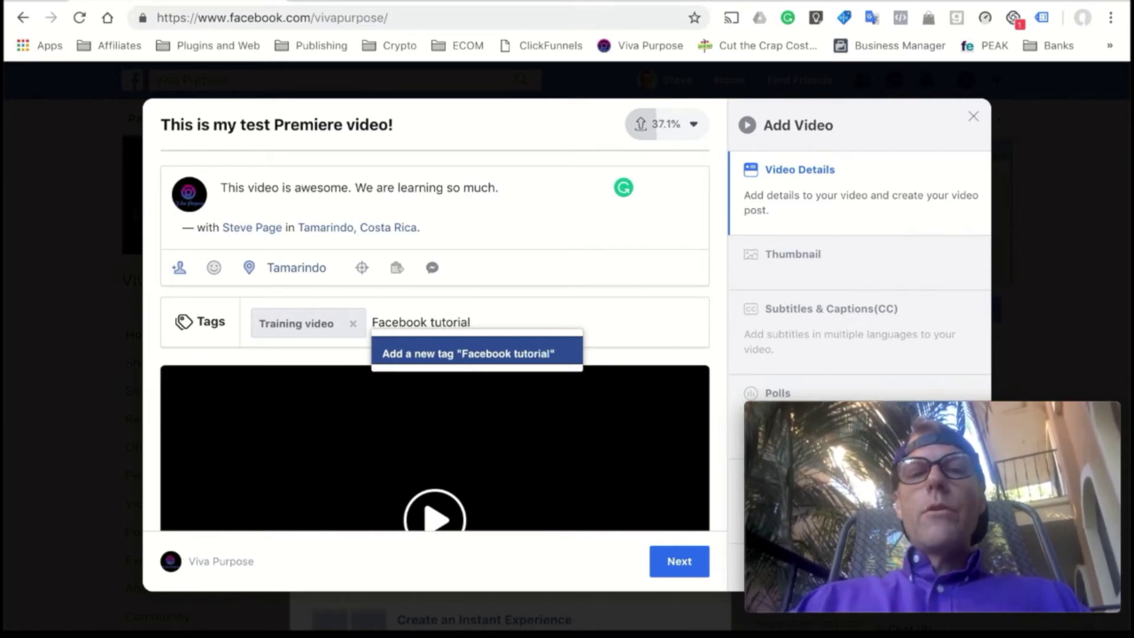
{"action": "key", "text": "Return"}
{"action": "scroll", "coordinate": [524, 341], "scroll_direction": "down", "scroll_amount": 3}
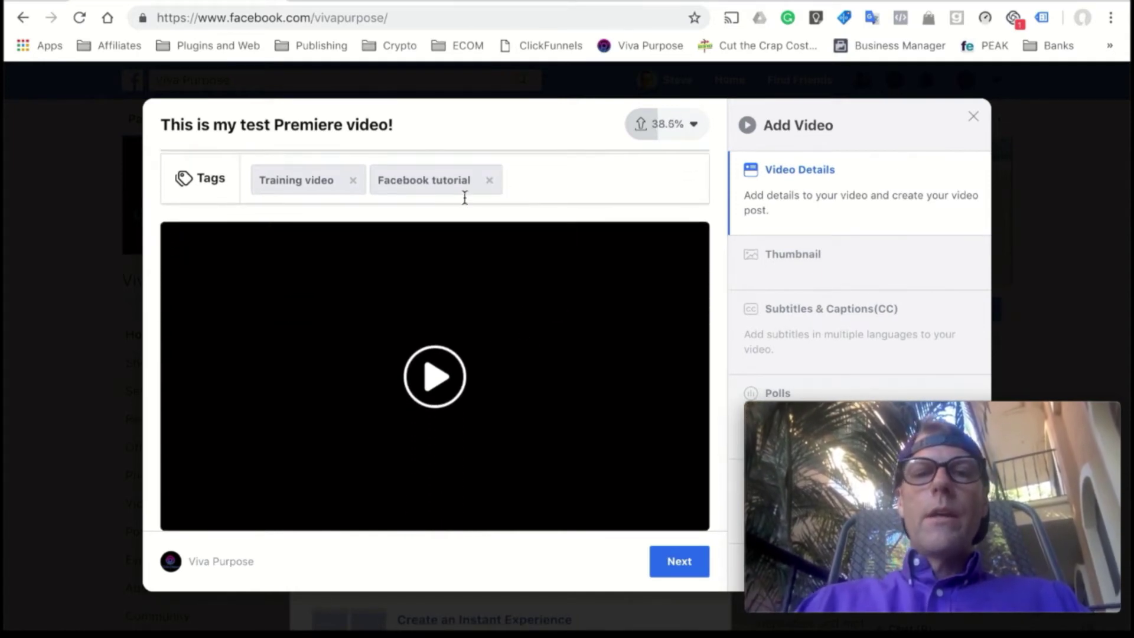
{"action": "scroll", "coordinate": [470, 190], "scroll_direction": "up", "scroll_amount": 3}
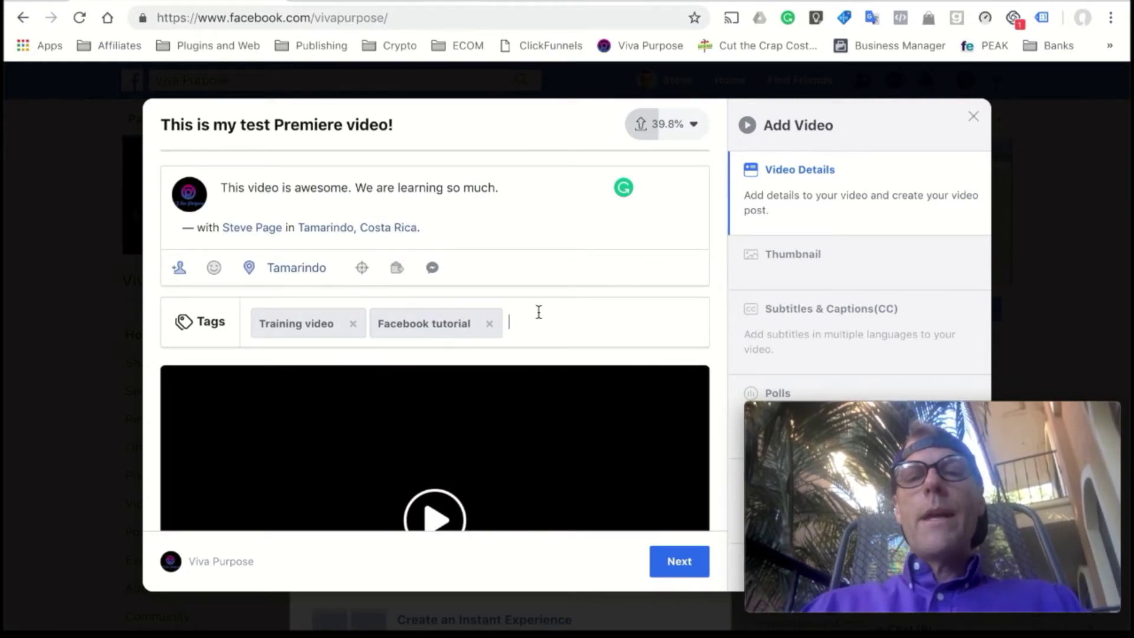
{"action": "type", "text": "asdfadf"}
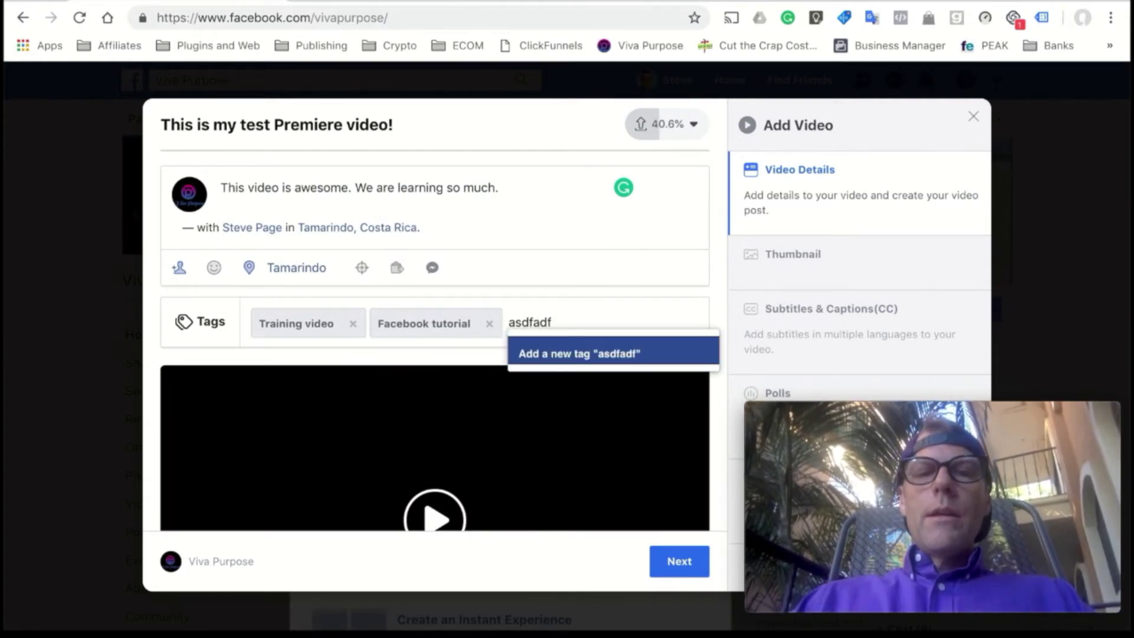
{"action": "key", "text": "Return"}
{"action": "type", "text": "asdfadfa"}
{"action": "key", "text": "Return"}
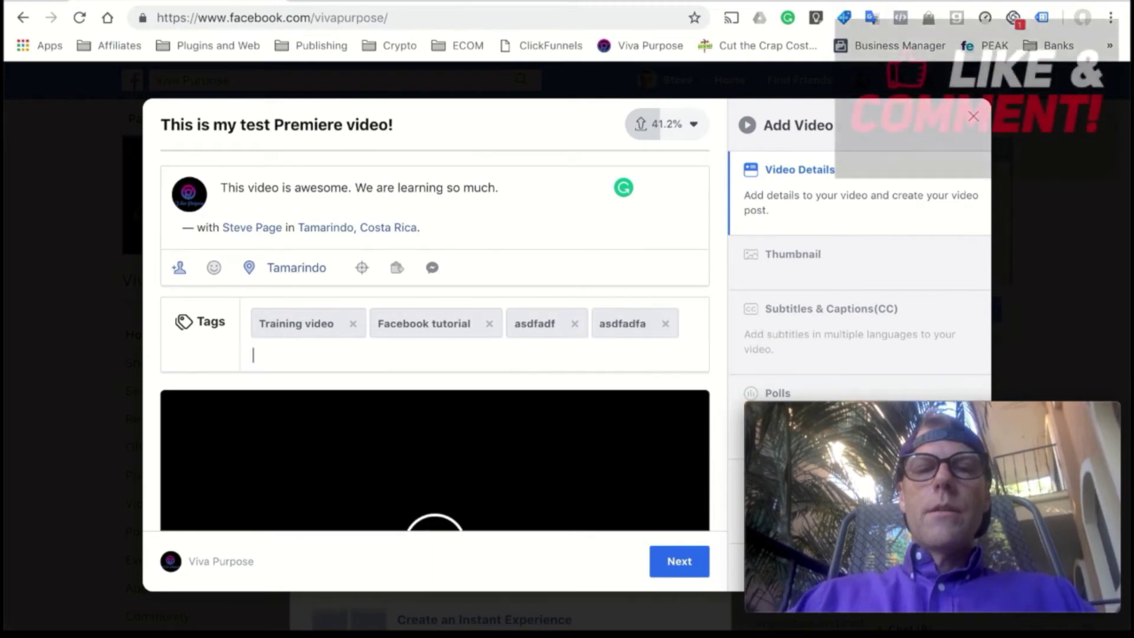
{"action": "type", "text": "afdfaf"}
{"action": "key", "text": "Return"}
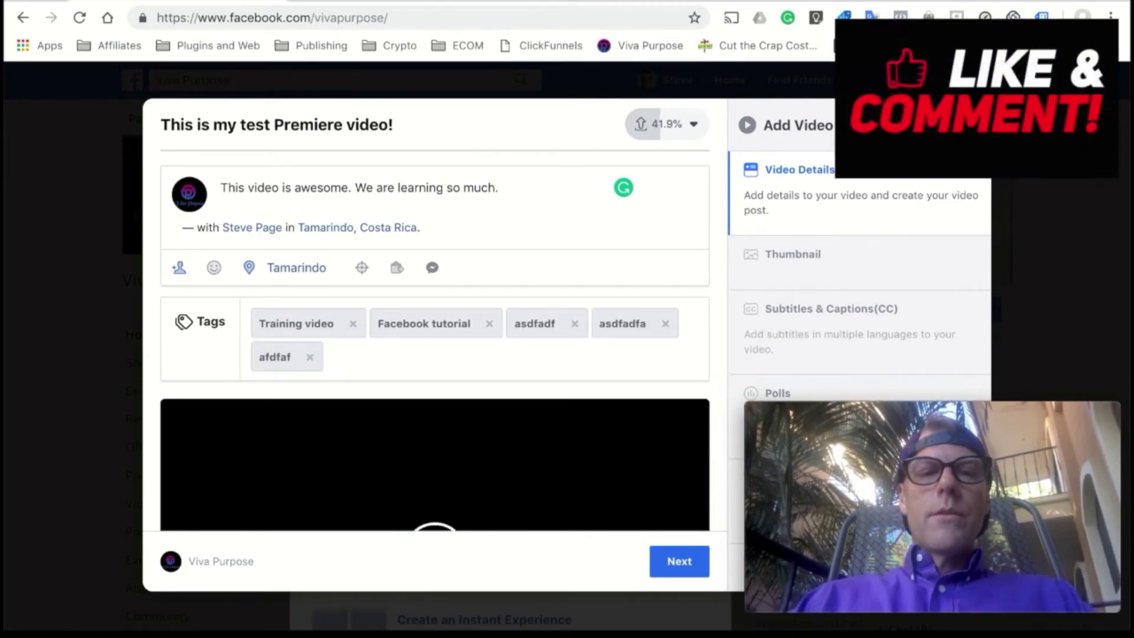
{"action": "type", "text": "asdfadf"}
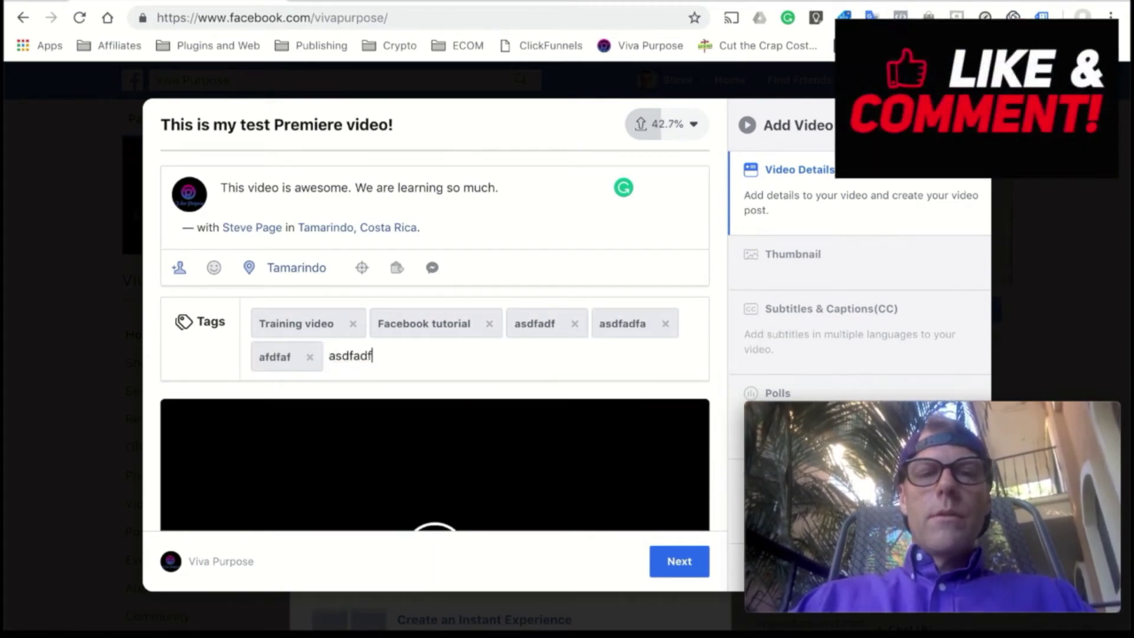
{"action": "key", "text": "BackSpace"}
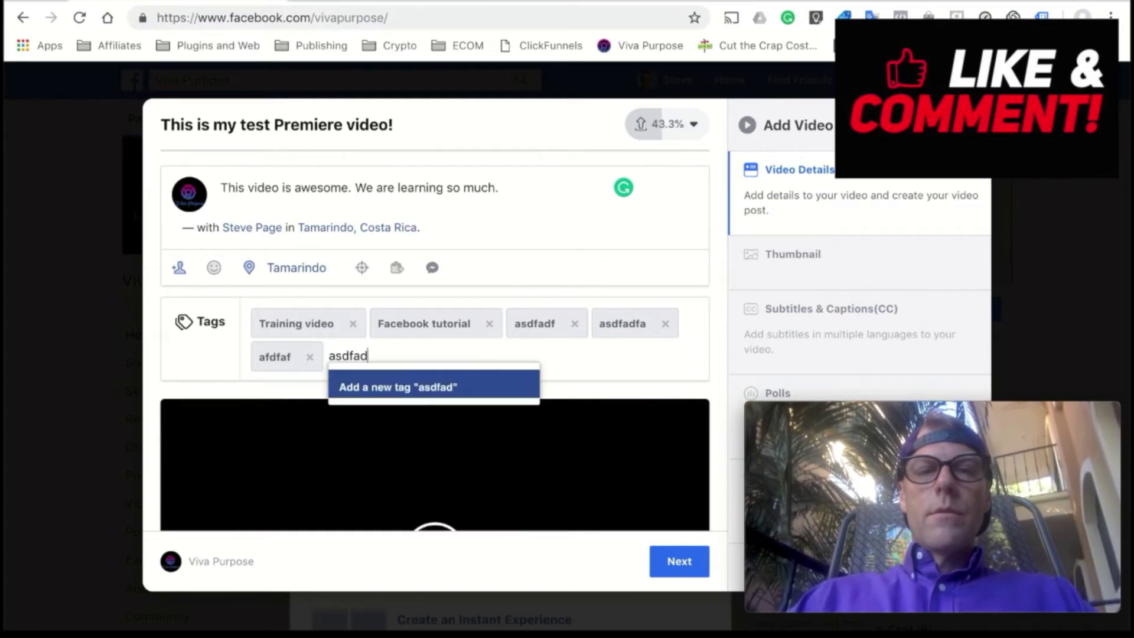
{"action": "type", "text": "ggg"}
{"action": "key", "text": "Return"}
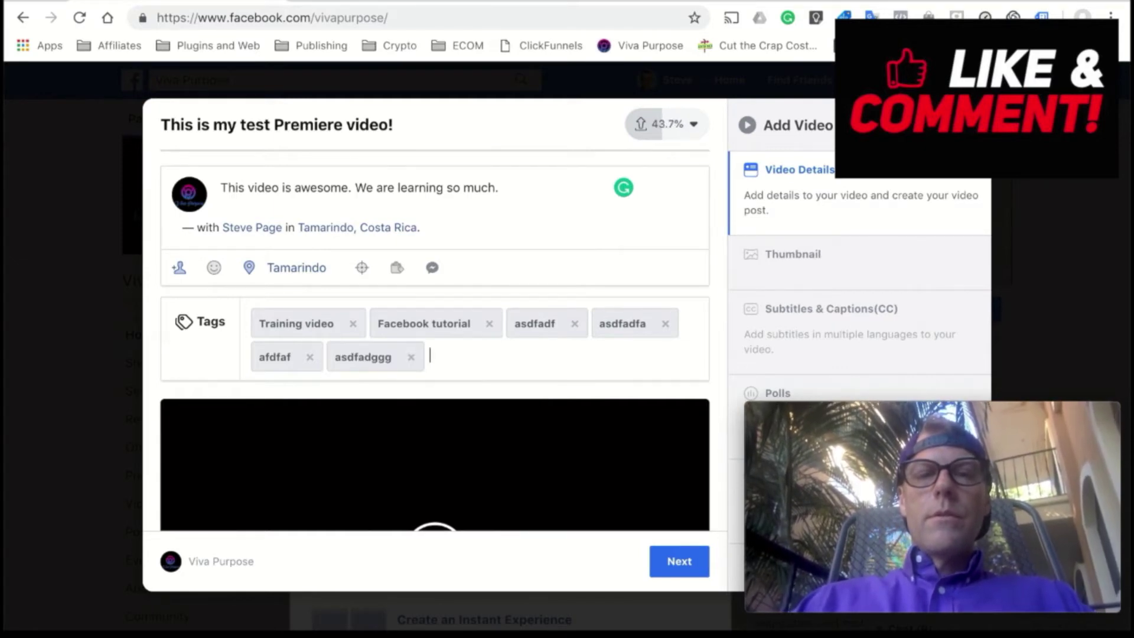
{"action": "type", "text": "adaaeefe"}
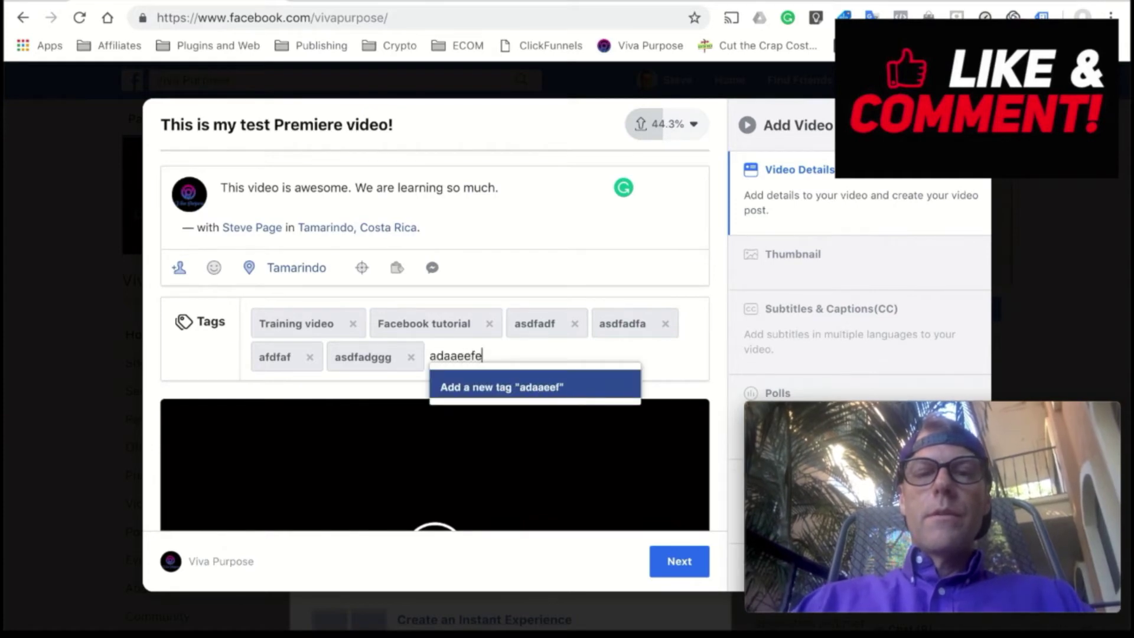
{"action": "key", "text": "Return"}
{"action": "type", "text": "afefefee"}
{"action": "key", "text": "Return"}
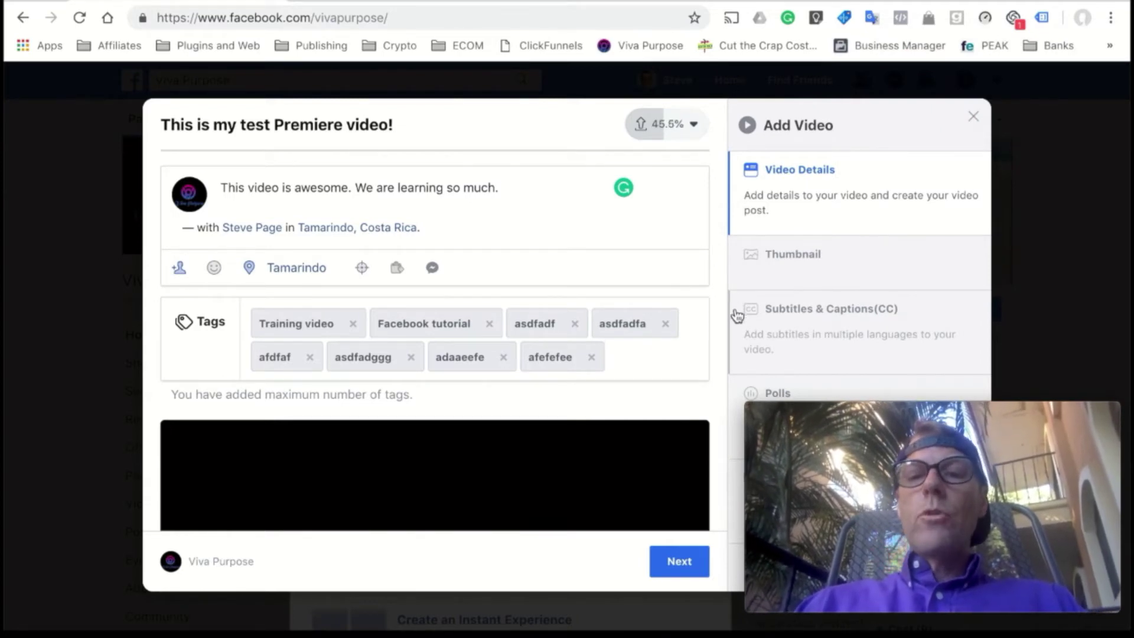
{"action": "scroll", "coordinate": [643, 362], "scroll_direction": "down", "scroll_amount": 3}
{"action": "scroll", "coordinate": [643, 354], "scroll_direction": "up", "scroll_amount": 2}
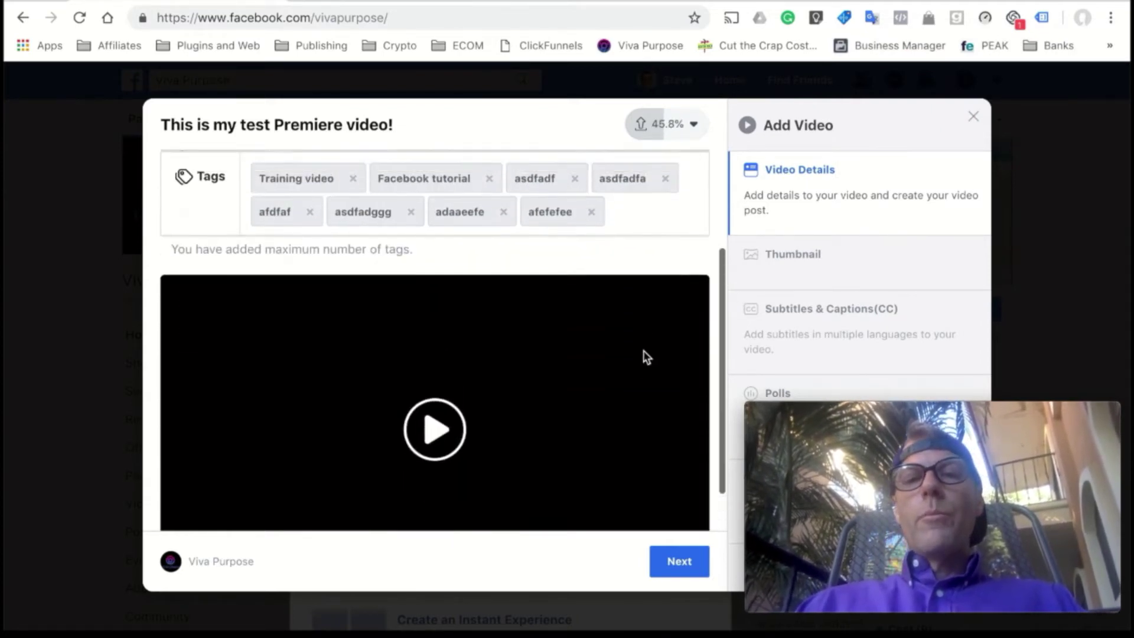
{"action": "left_click", "coordinate": [572, 256]}
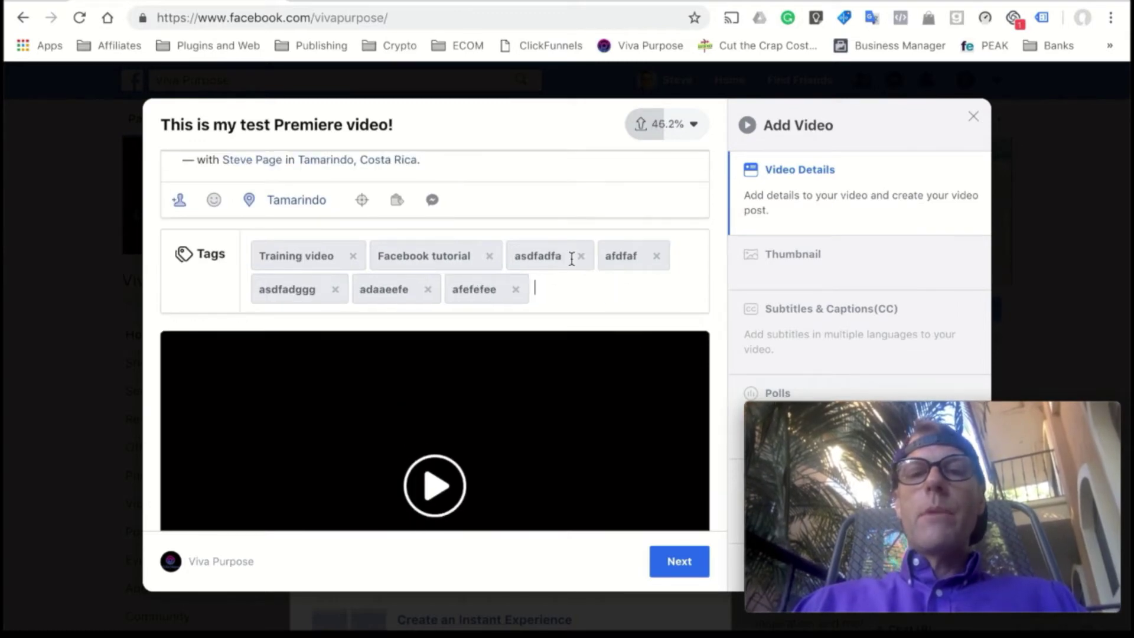
{"action": "left_click", "coordinate": [579, 256]}
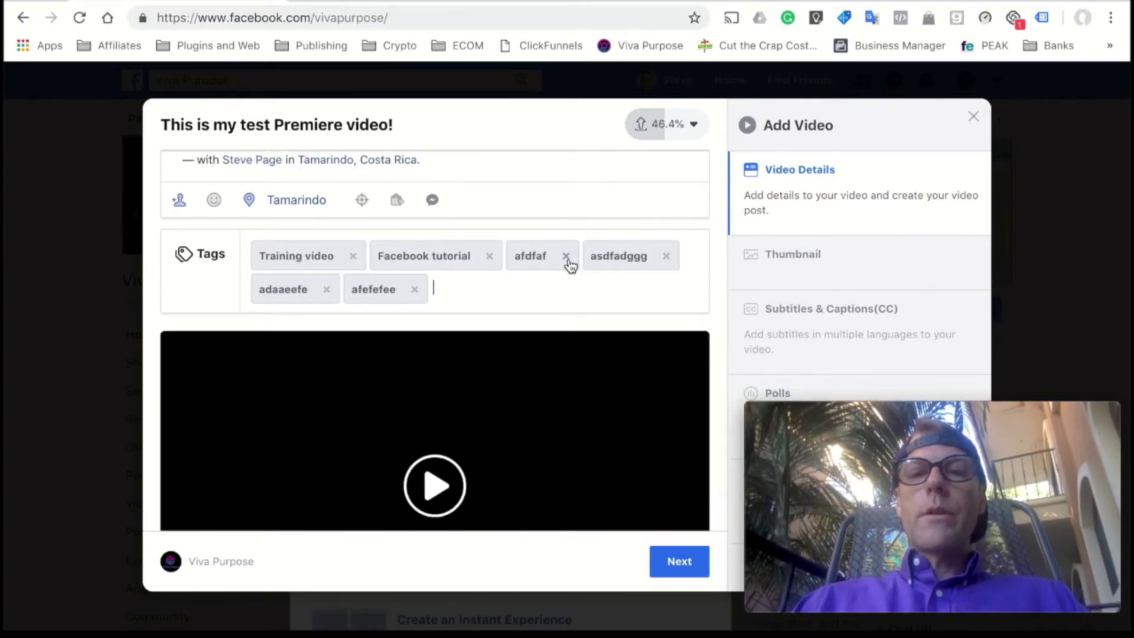
{"action": "left_click", "coordinate": [565, 258]}
{"action": "left_click", "coordinate": [590, 257]}
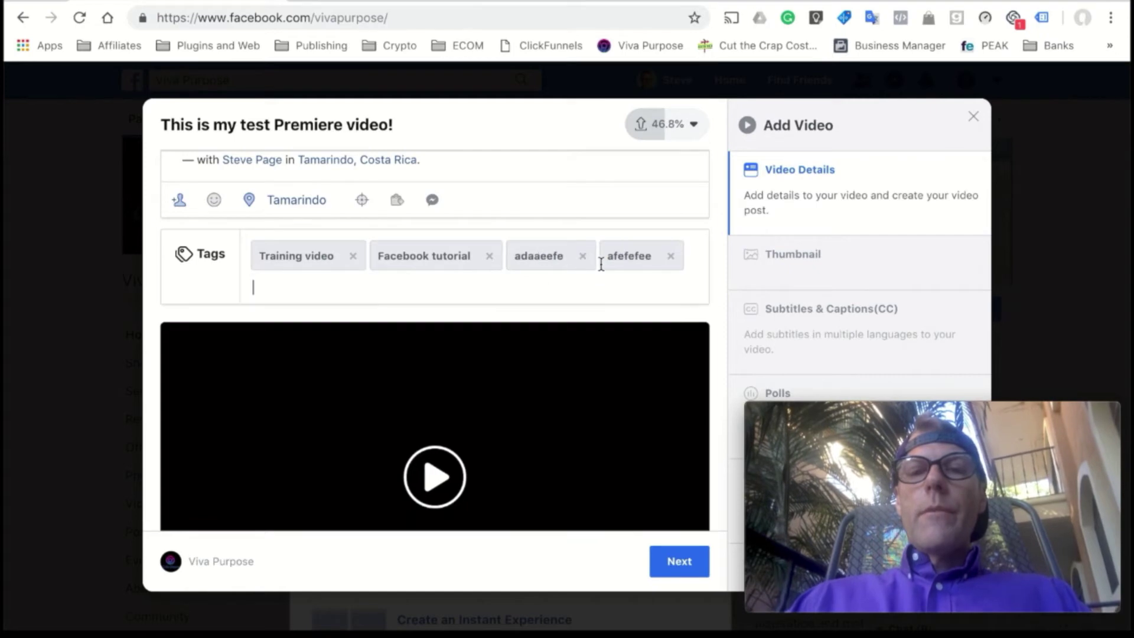
{"action": "left_click", "coordinate": [583, 257]}
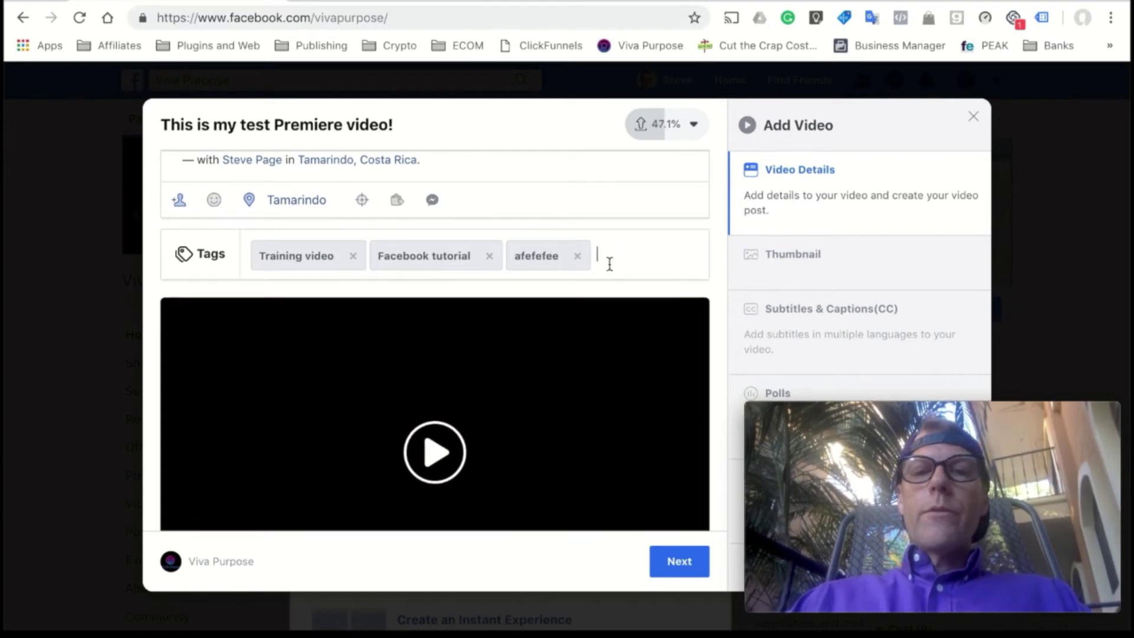
{"action": "left_click", "coordinate": [578, 257]}
{"action": "scroll", "coordinate": [620, 291], "scroll_direction": "down", "scroll_amount": 1}
{"action": "scroll", "coordinate": [620, 291], "scroll_direction": "up", "scroll_amount": 3}
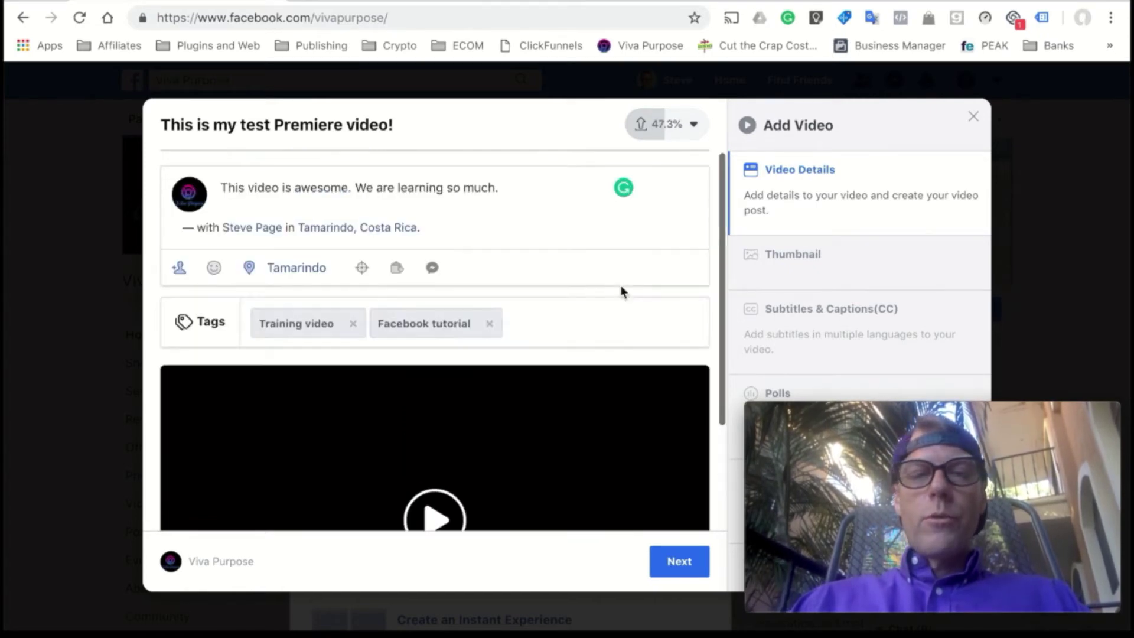
- Check the upload progress details, then show the video's Thumbnail options
{"action": "left_click", "coordinate": [692, 125]}
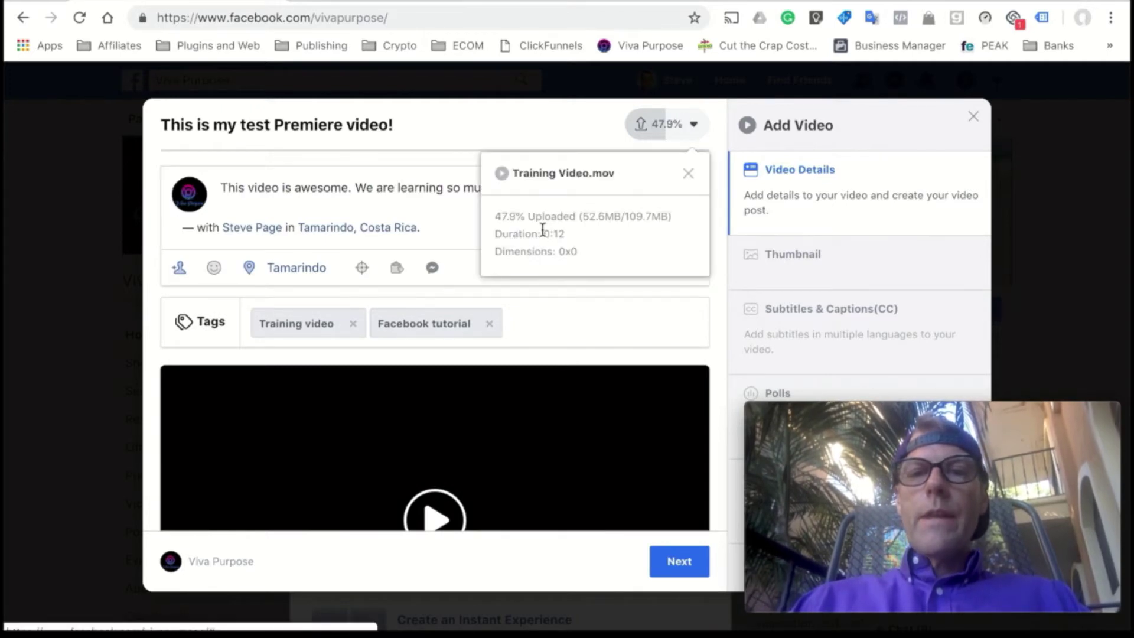
{"action": "left_click", "coordinate": [706, 129]}
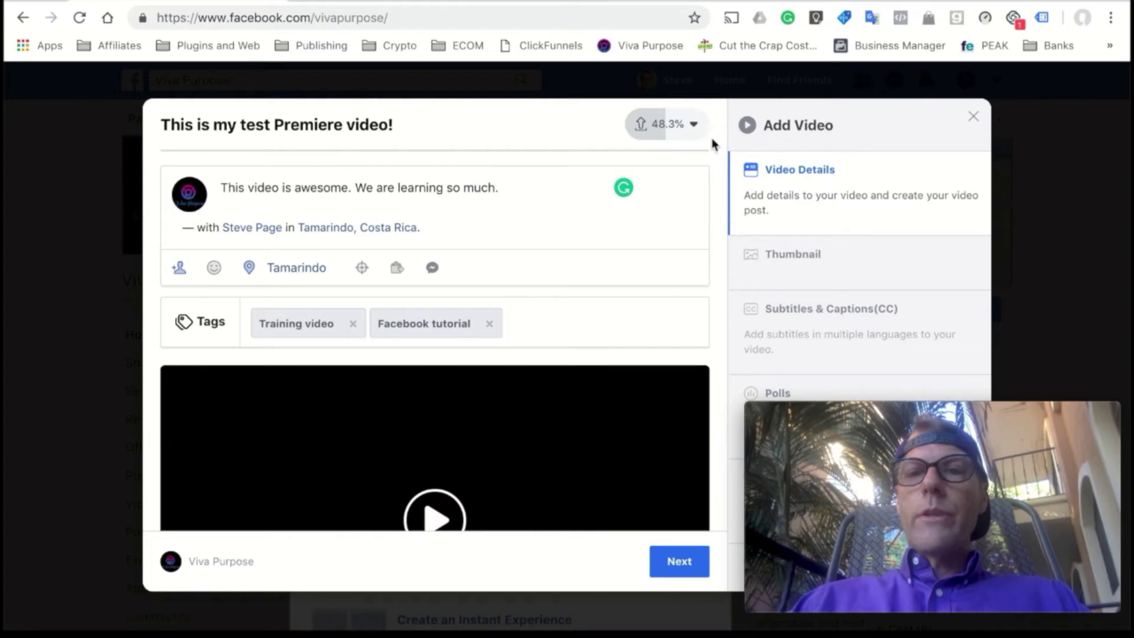
{"action": "left_click", "coordinate": [796, 258]}
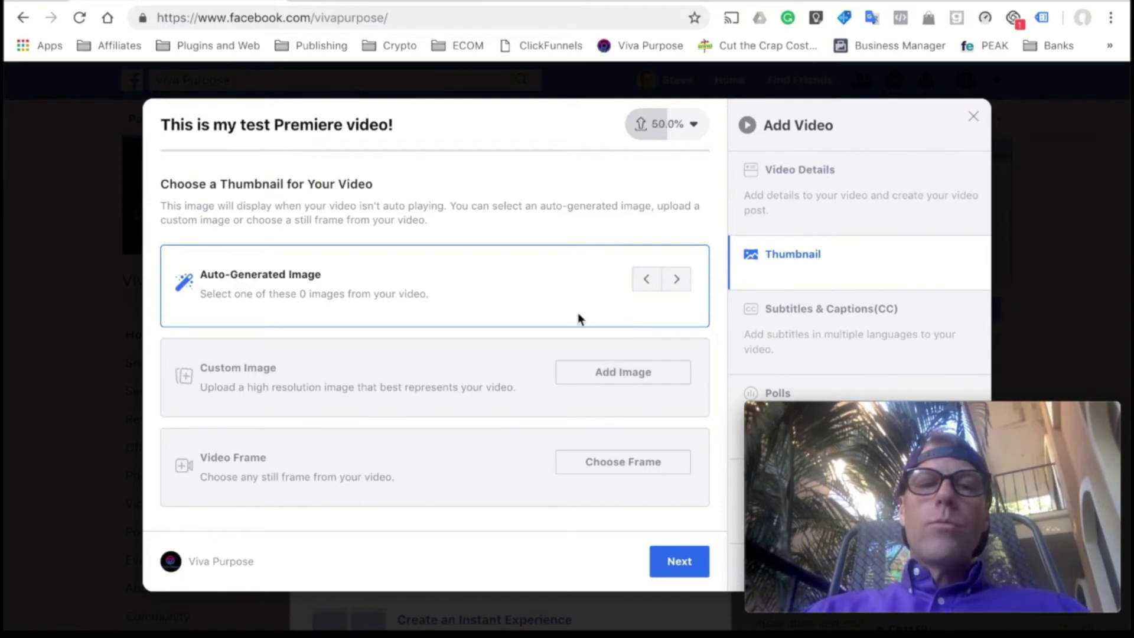
- Use the headshot JPG from the Desktop folder as the video's custom thumbnail image
{"action": "left_click", "coordinate": [587, 376]}
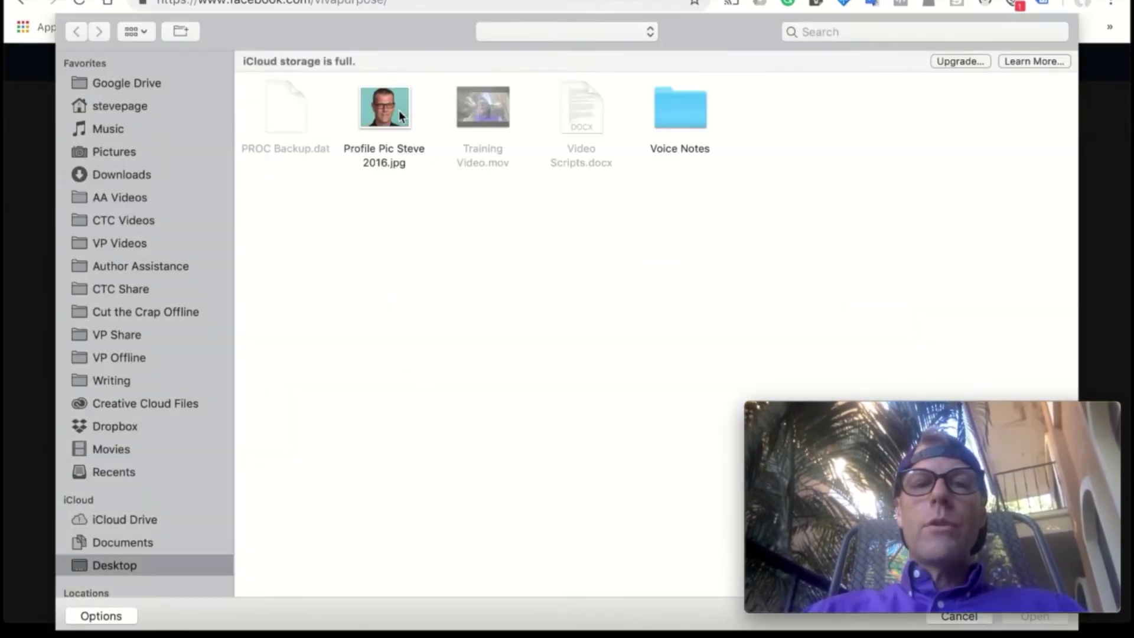
{"action": "double_click", "coordinate": [397, 111]}
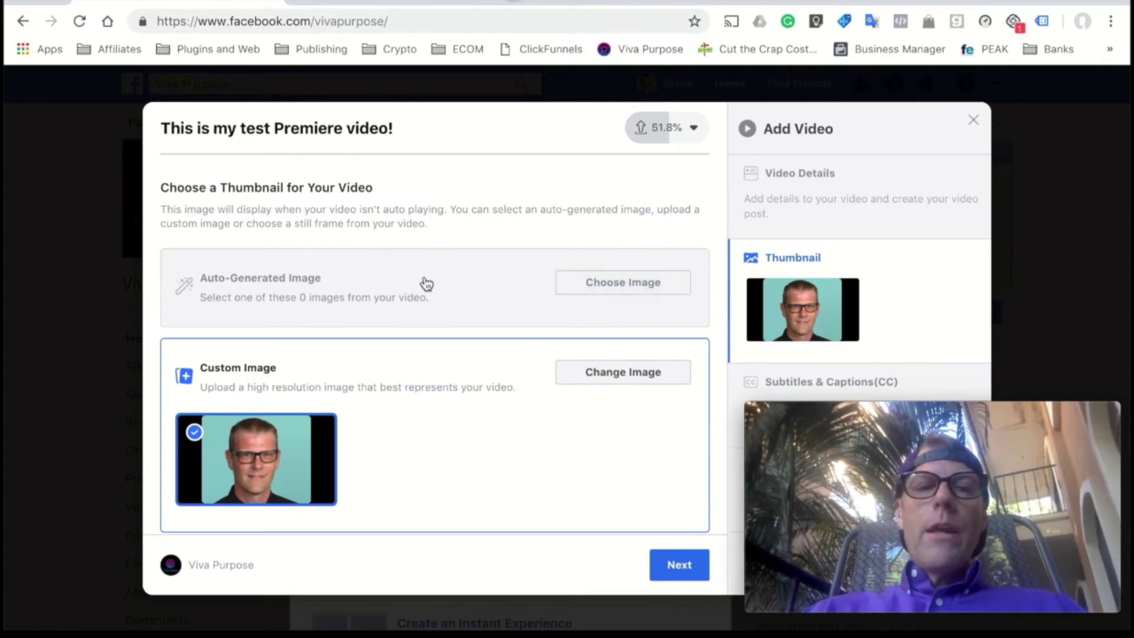
{"action": "scroll", "coordinate": [610, 395], "scroll_direction": "down", "scroll_amount": 2}
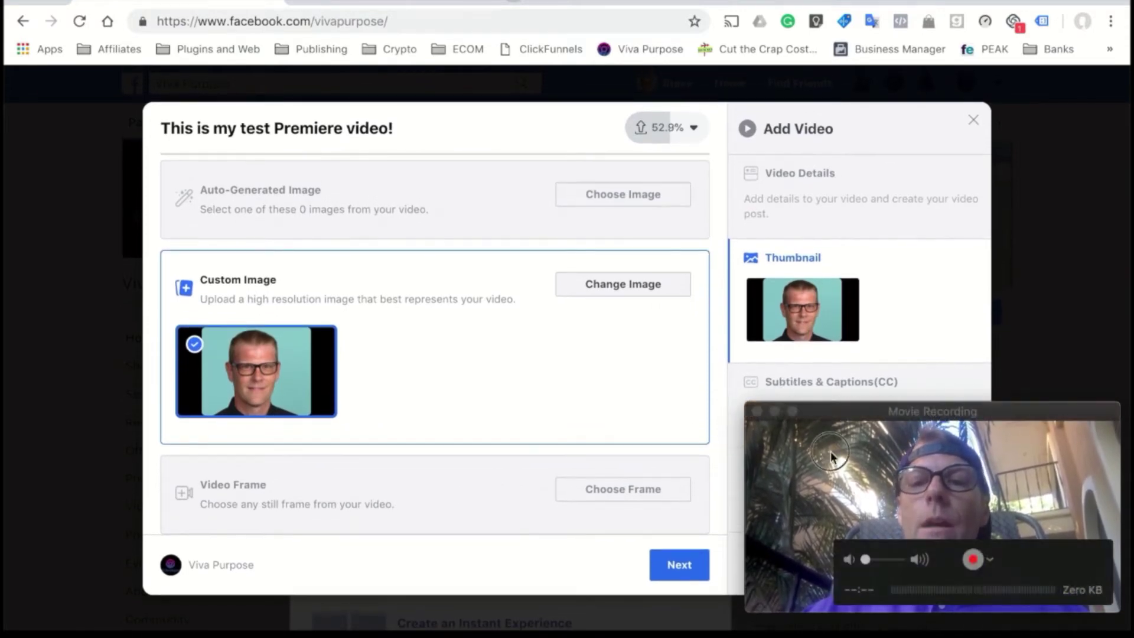
- Show the Subtitles & Captions(CC) step in the Add Video sidebar
{"action": "left_click_drag", "start_coordinate": [833, 460], "coordinate": [101, 460]}
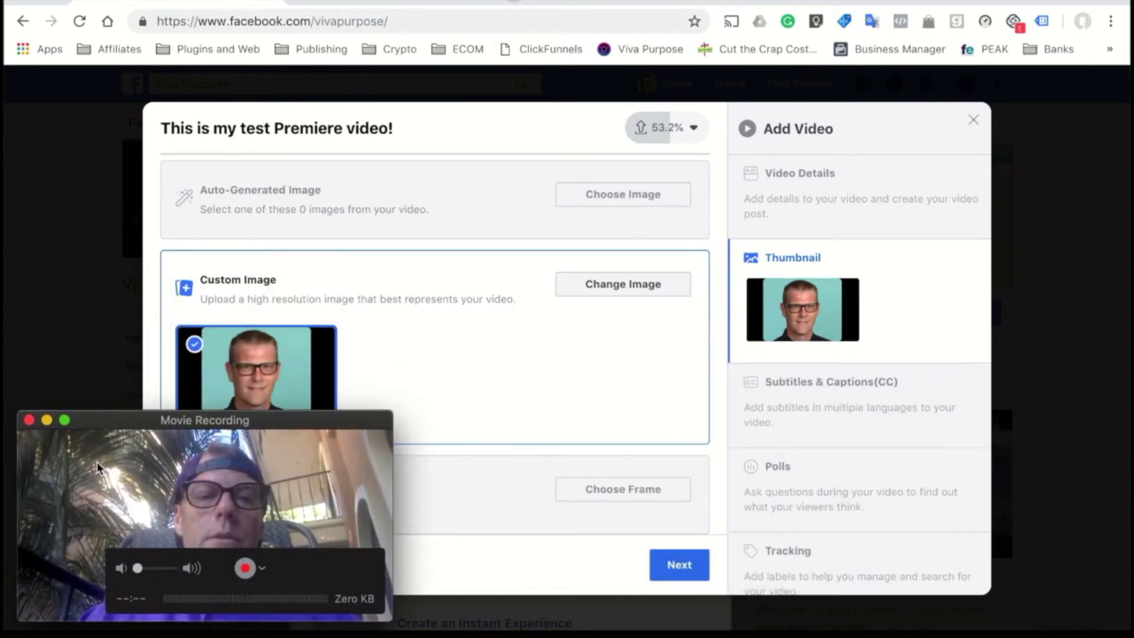
{"action": "left_click", "coordinate": [830, 386]}
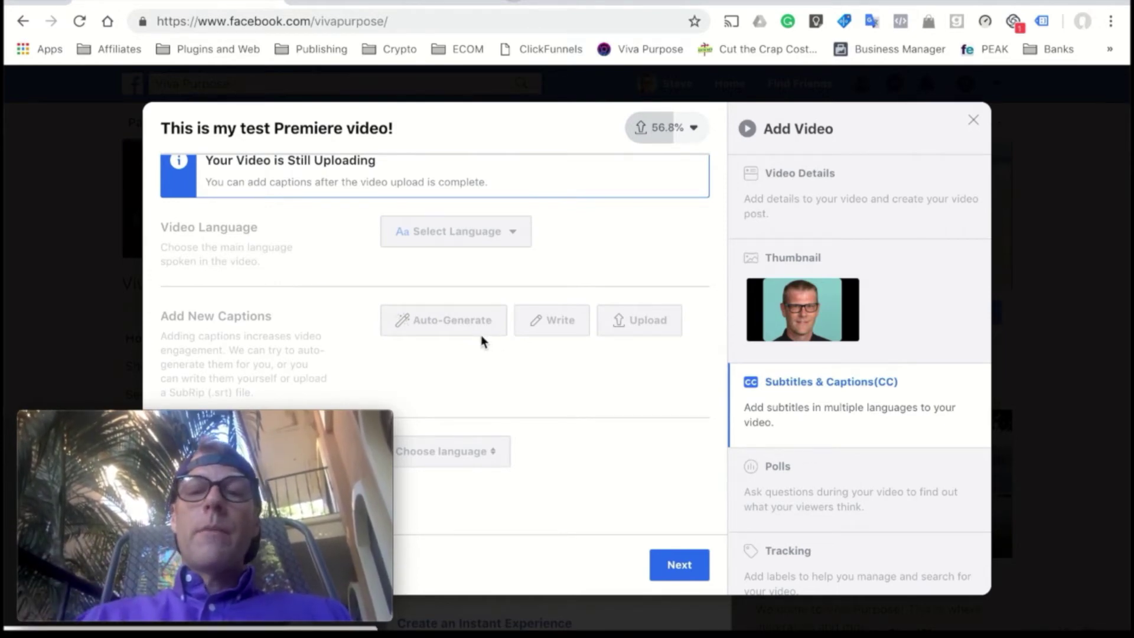
- Add a poll asking "Aren't these premieres great?" with its two answers, cleaning up Option 2
{"action": "left_click", "coordinate": [782, 477]}
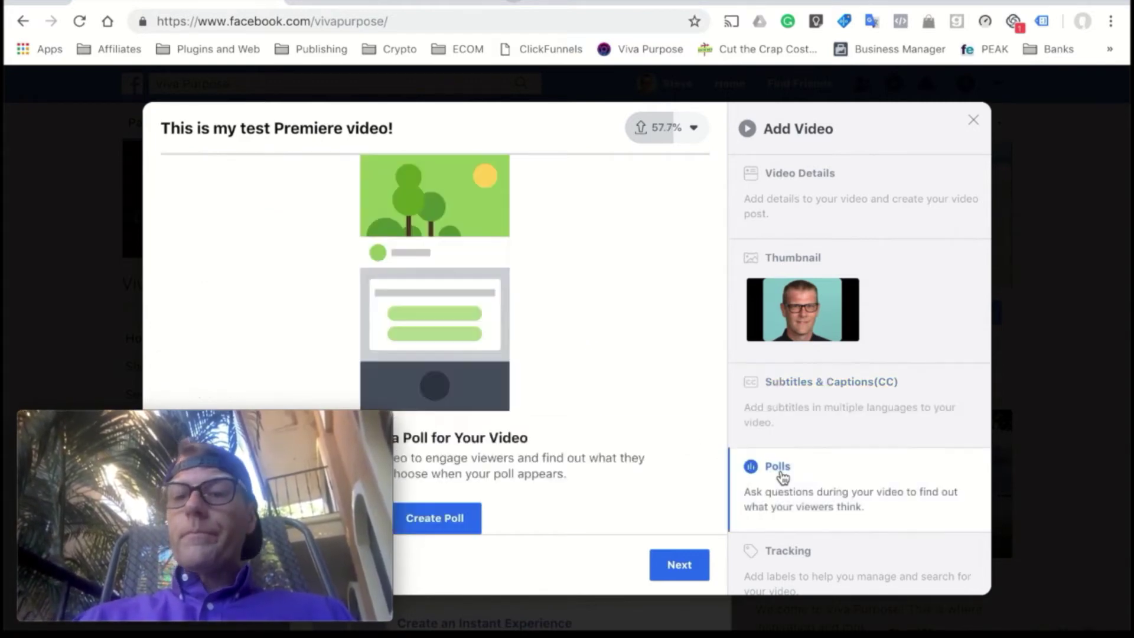
{"action": "mouse_move", "coordinate": [320, 450]}
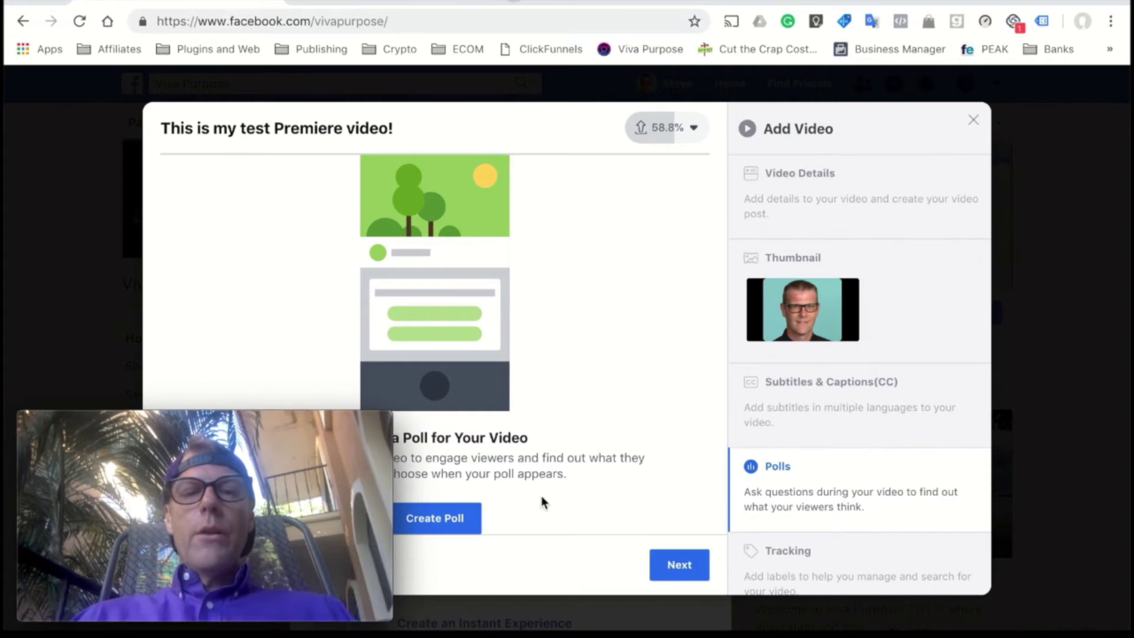
{"action": "left_click", "coordinate": [437, 520]}
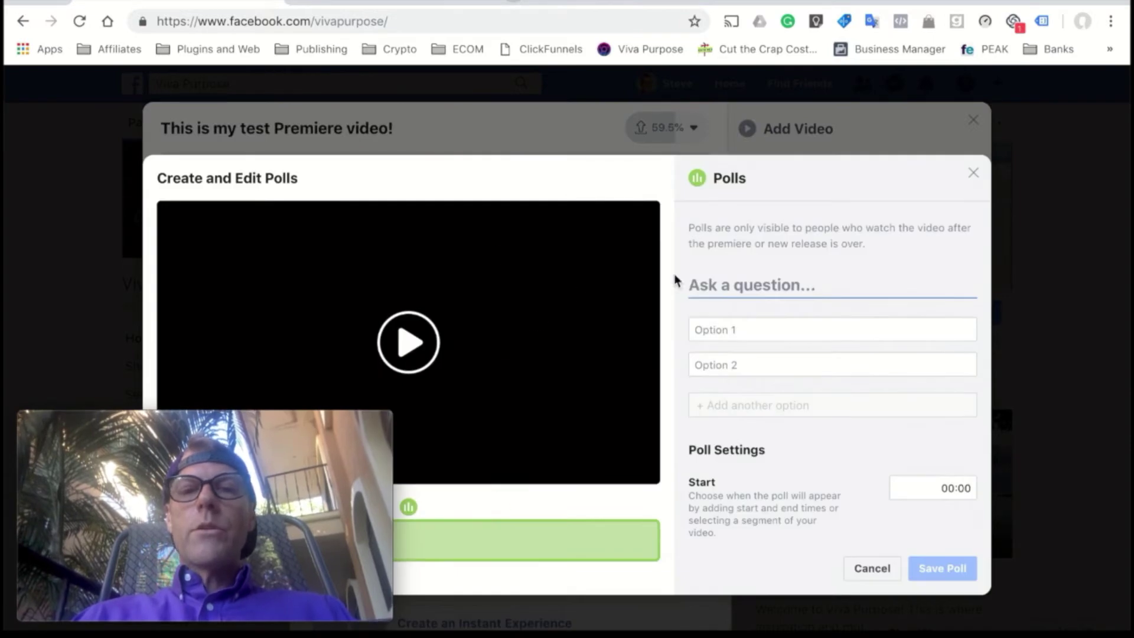
{"action": "left_click", "coordinate": [728, 286]}
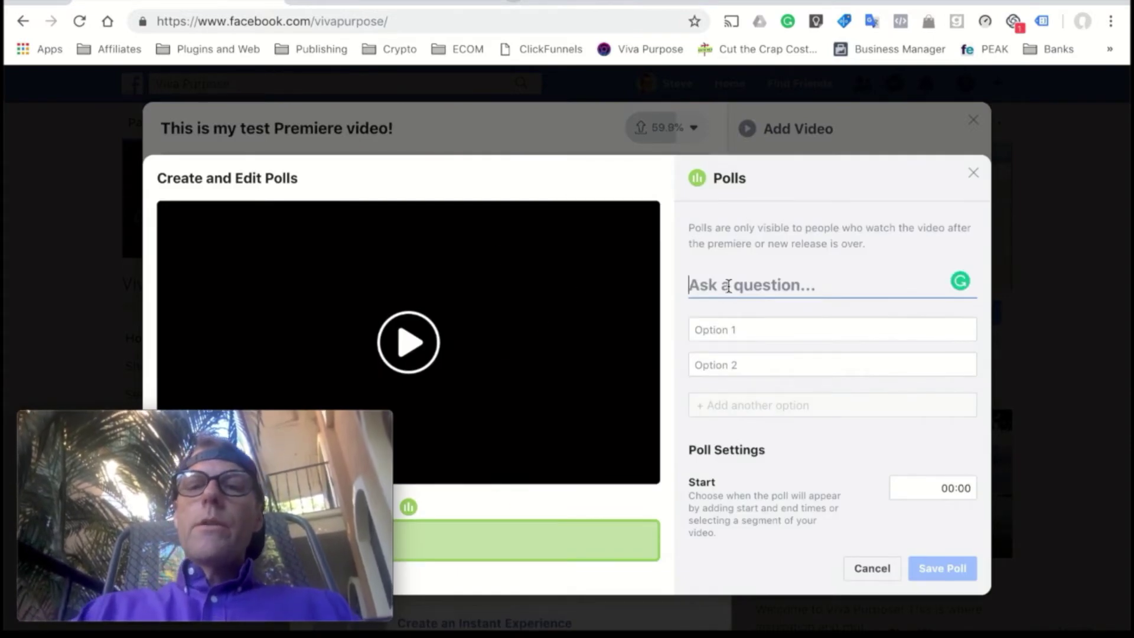
{"action": "type", "text": "A"}
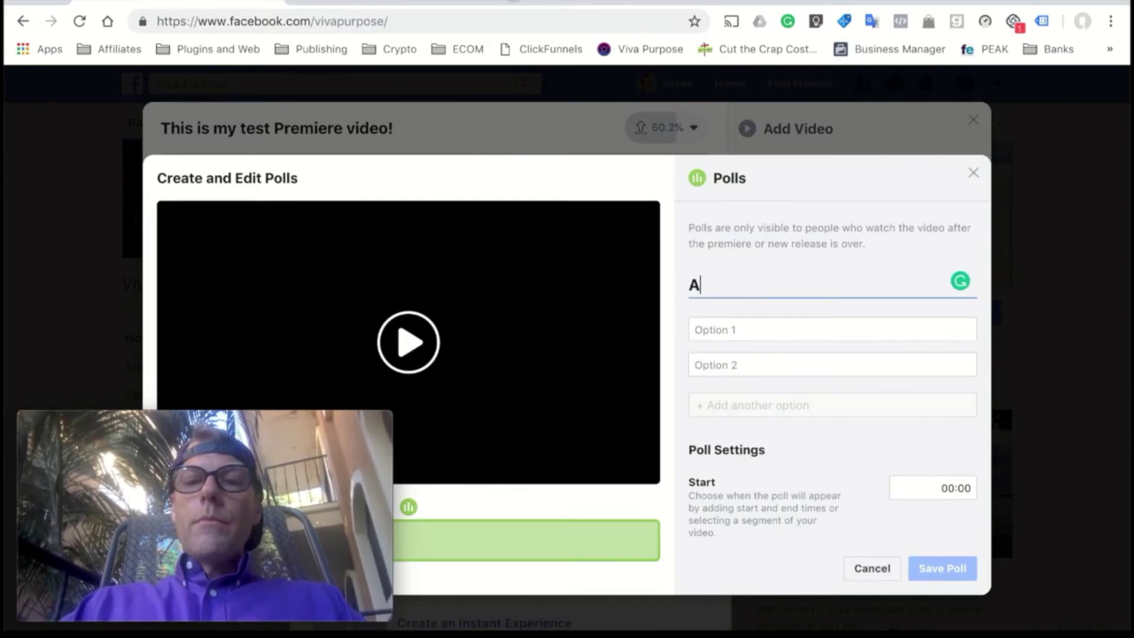
{"action": "type", "text": "ren't these premieres great?"}
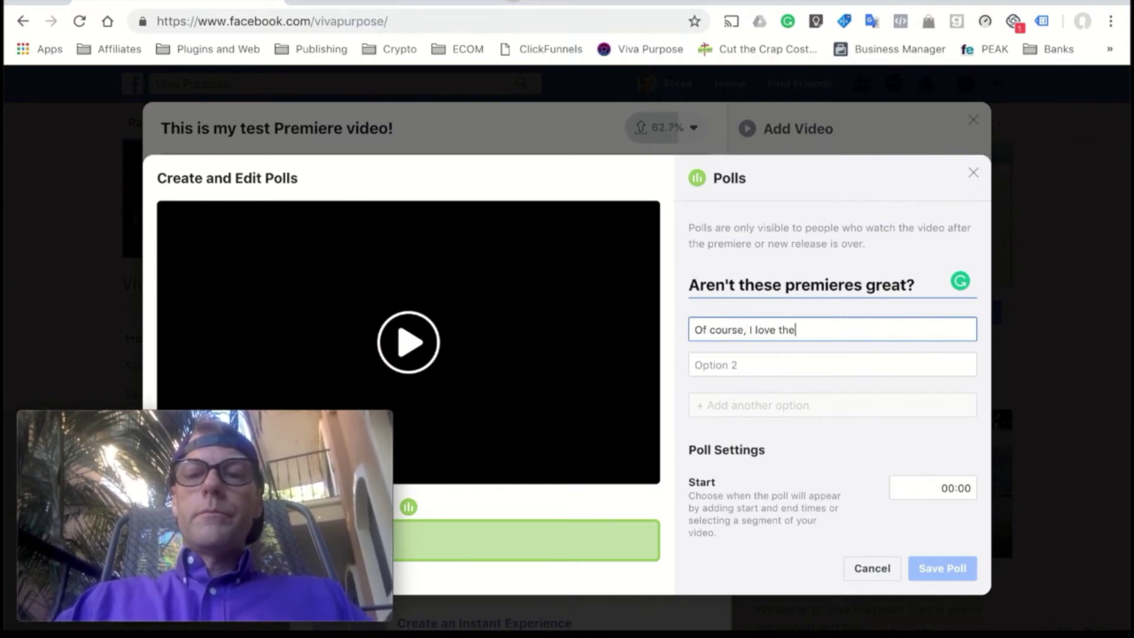
{"action": "left_click", "coordinate": [725, 368]}
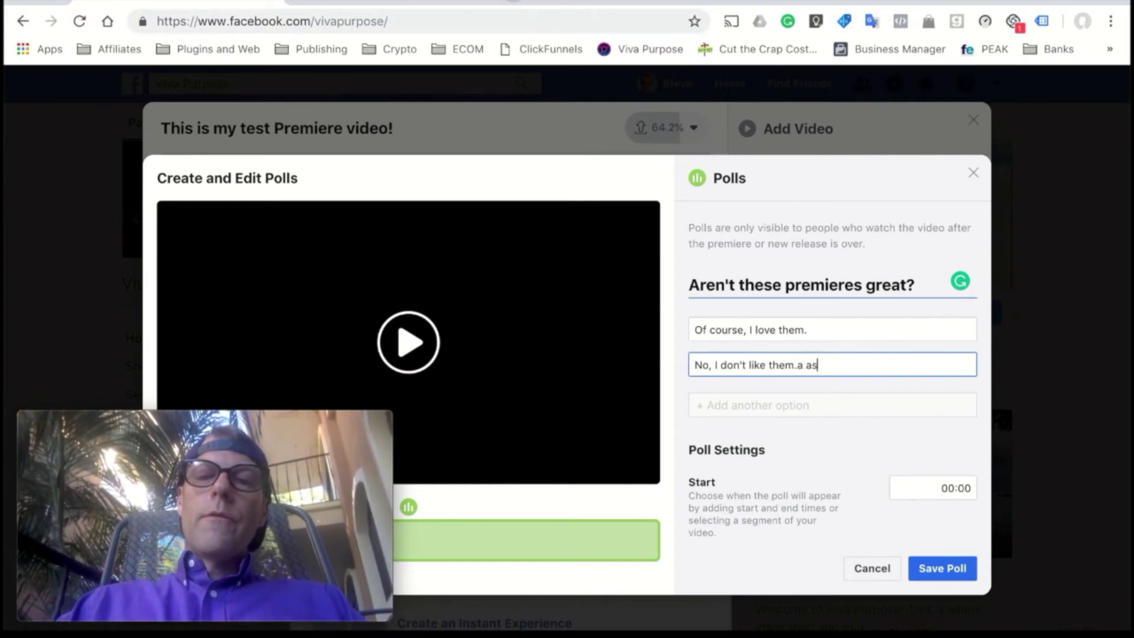
{"action": "key", "text": "BackSpace"}
{"action": "key", "text": "BackSpace"}
{"action": "key", "text": "BackSpace"}
{"action": "key", "text": "BackSpace"}
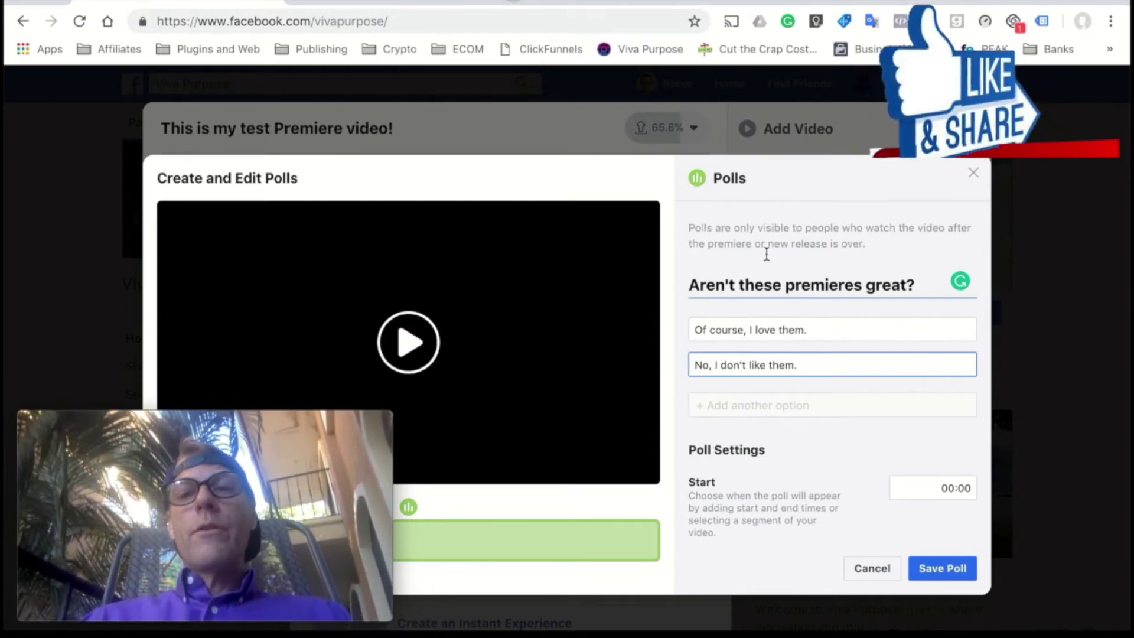
{"action": "left_click", "coordinate": [746, 208]}
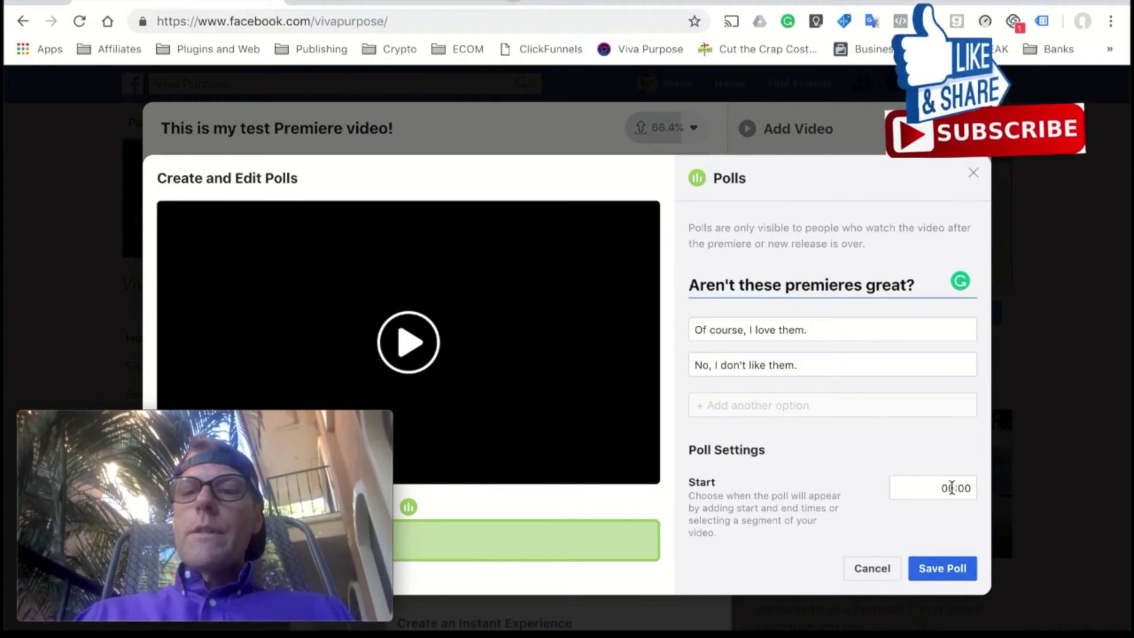
- Set the poll to start at 00:01 and end at 00:11 of the video
{"action": "left_click_drag", "start_coordinate": [354, 443], "coordinate": [1036, 194]}
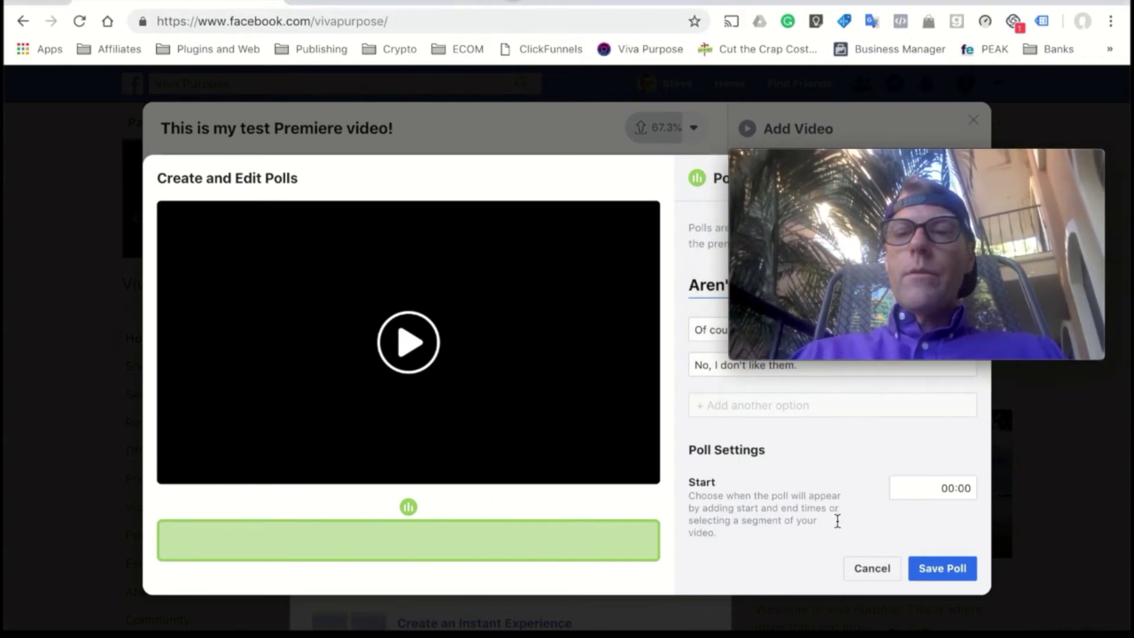
{"action": "left_click", "coordinate": [920, 495]}
{"action": "scroll", "coordinate": [921, 498], "scroll_direction": "down", "scroll_amount": 3}
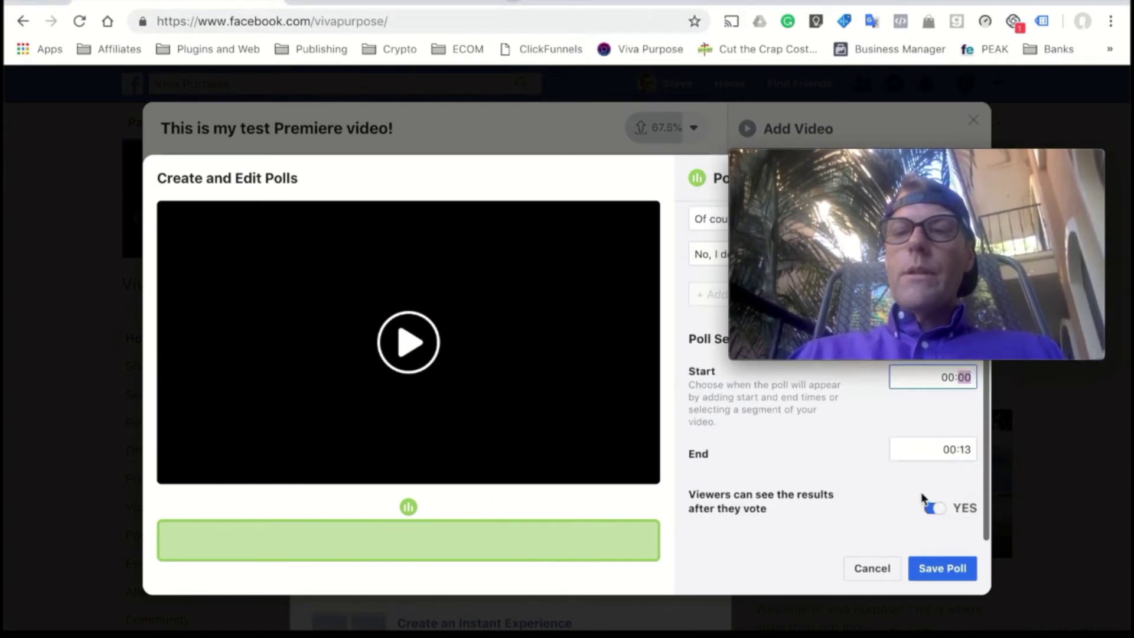
{"action": "left_click", "coordinate": [942, 450]}
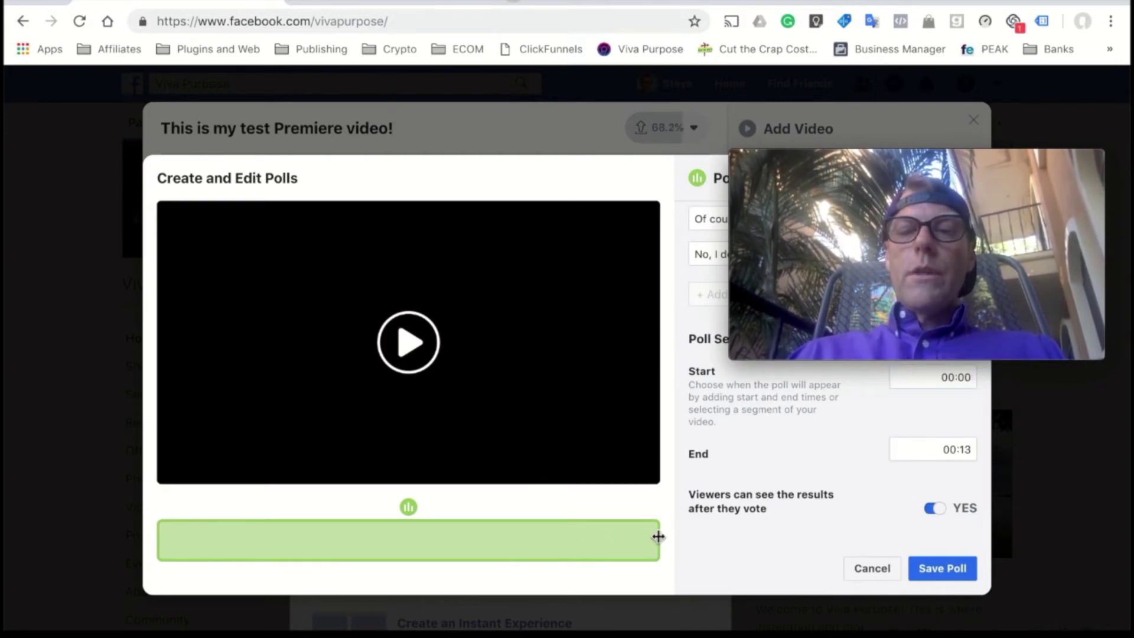
{"action": "left_click_drag", "start_coordinate": [653, 537], "coordinate": [590, 540]}
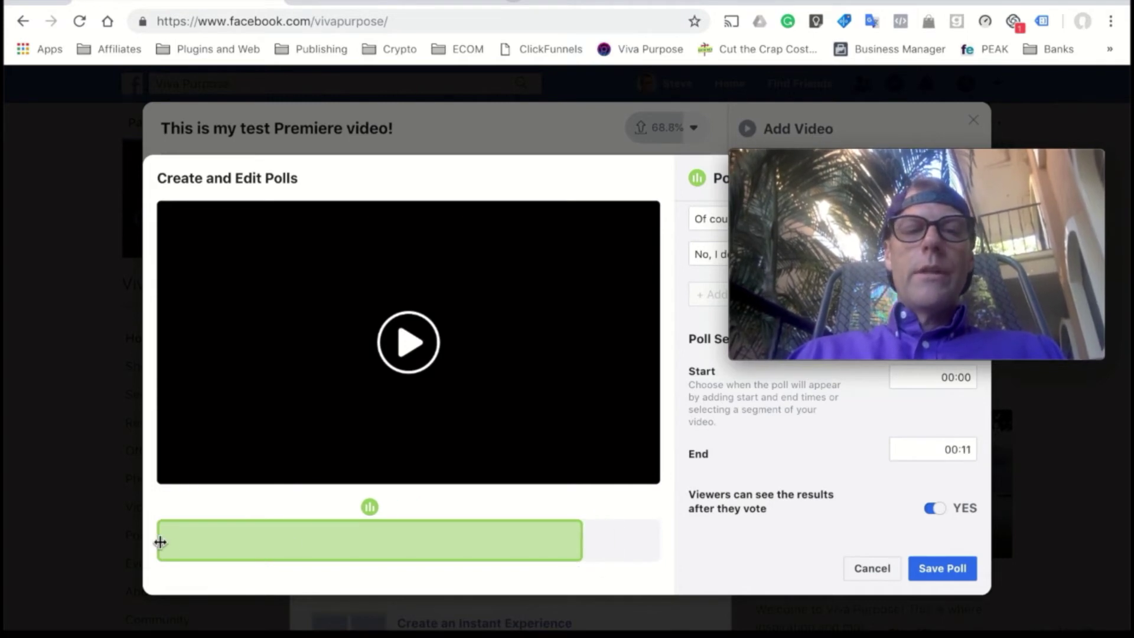
{"action": "left_click_drag", "start_coordinate": [157, 540], "coordinate": [240, 543]}
{"action": "left_click", "coordinate": [242, 540]}
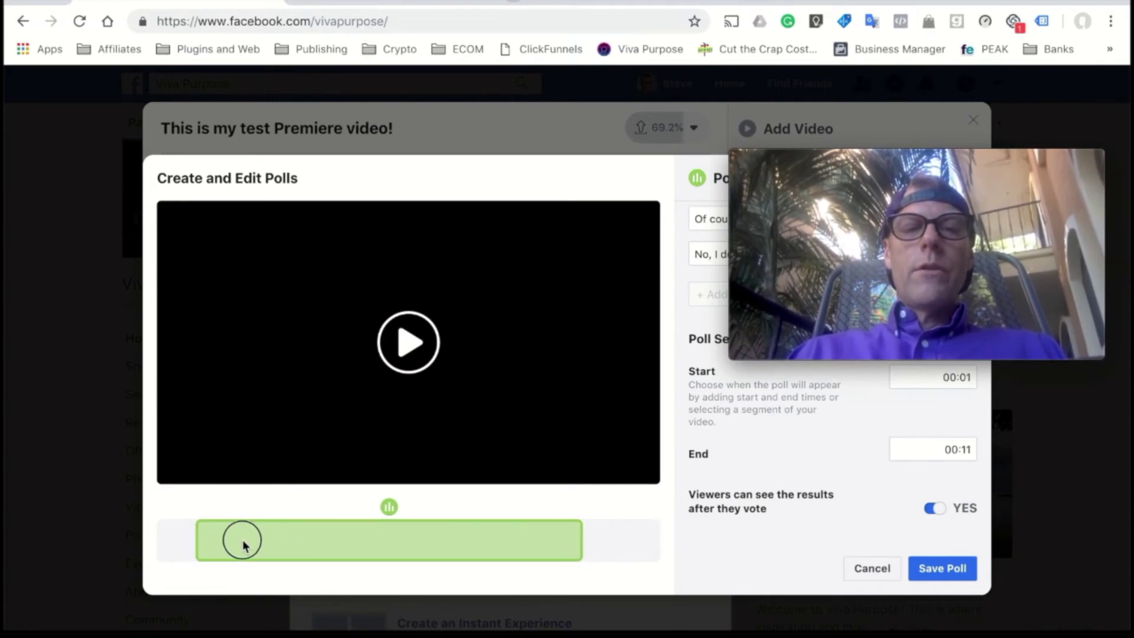
{"action": "left_click", "coordinate": [195, 544]}
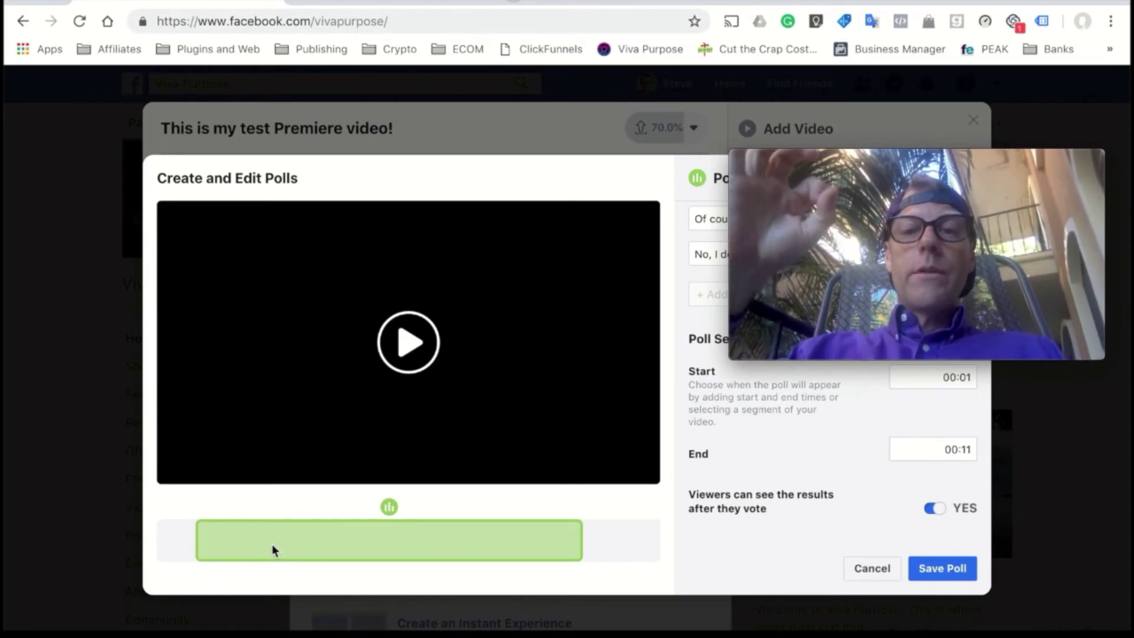
{"action": "left_click", "coordinate": [727, 484]}
- Toggle whether voters see results, save the poll, and return to the poll list
{"action": "left_click", "coordinate": [933, 508]}
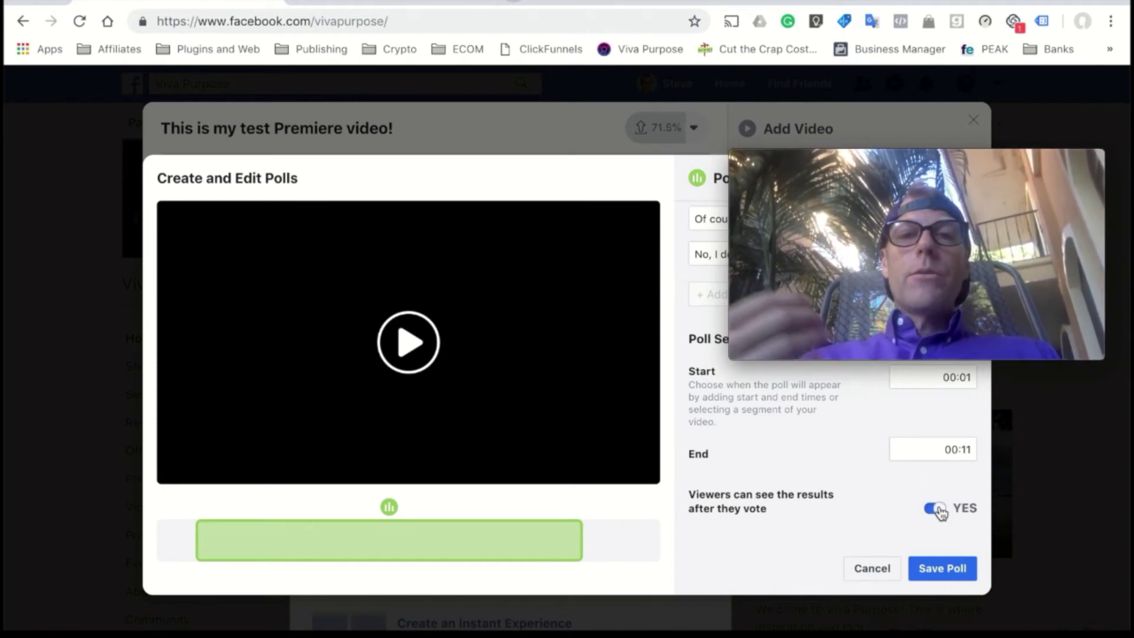
{"action": "mouse_move", "coordinate": [1041, 293]}
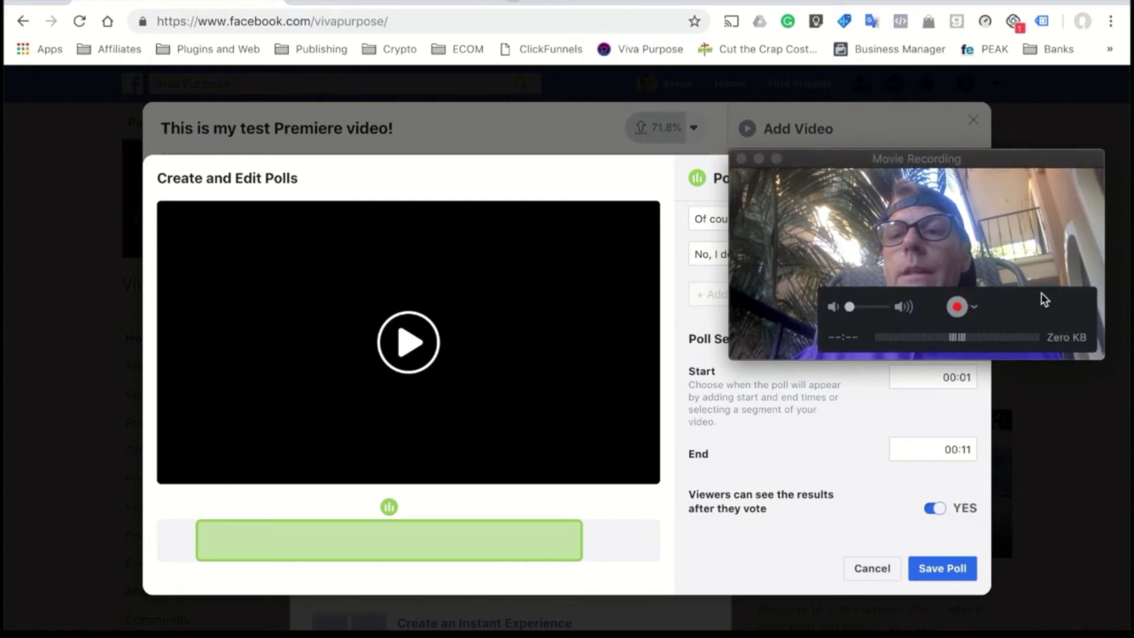
{"action": "left_click", "coordinate": [1018, 170]}
{"action": "left_click_drag", "start_coordinate": [1018, 170], "coordinate": [750, 437]}
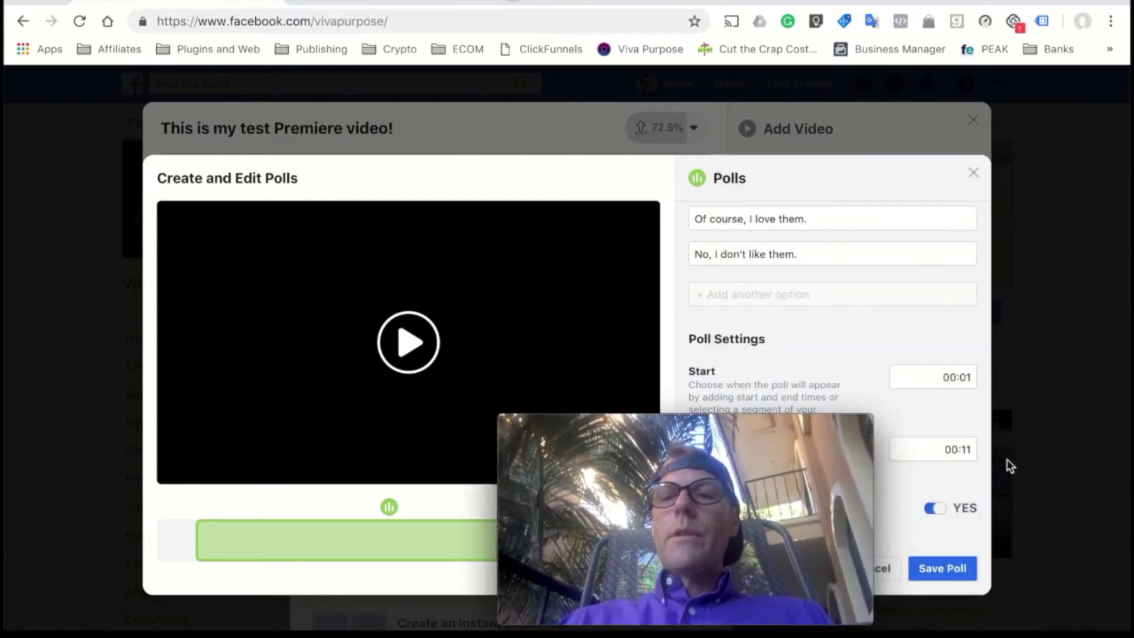
{"action": "left_click", "coordinate": [947, 570]}
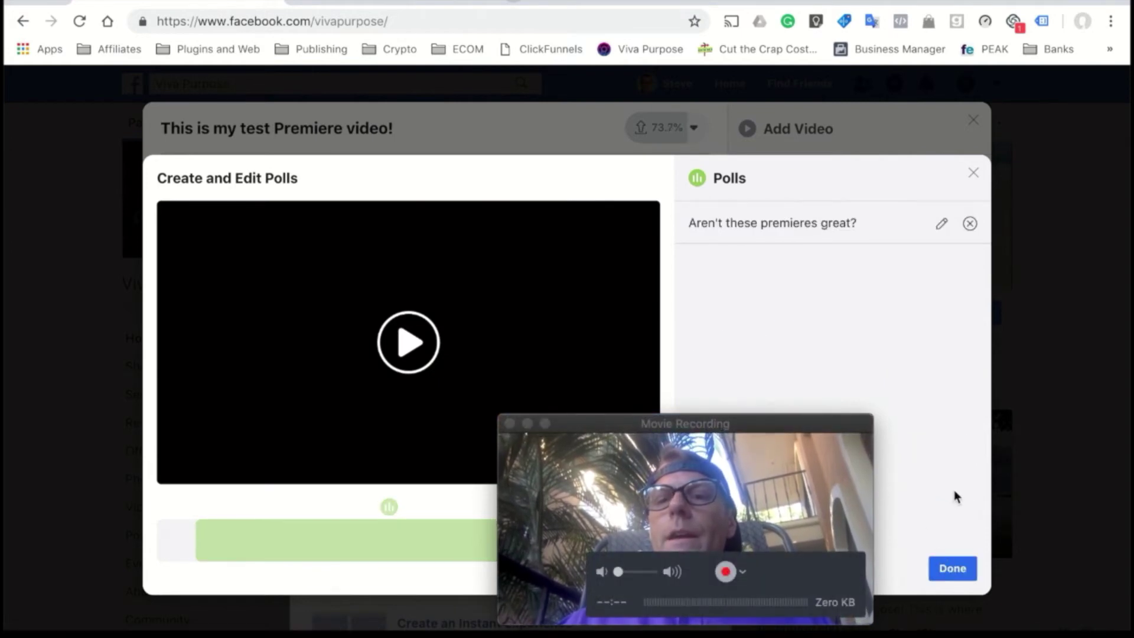
{"action": "left_click", "coordinate": [967, 573]}
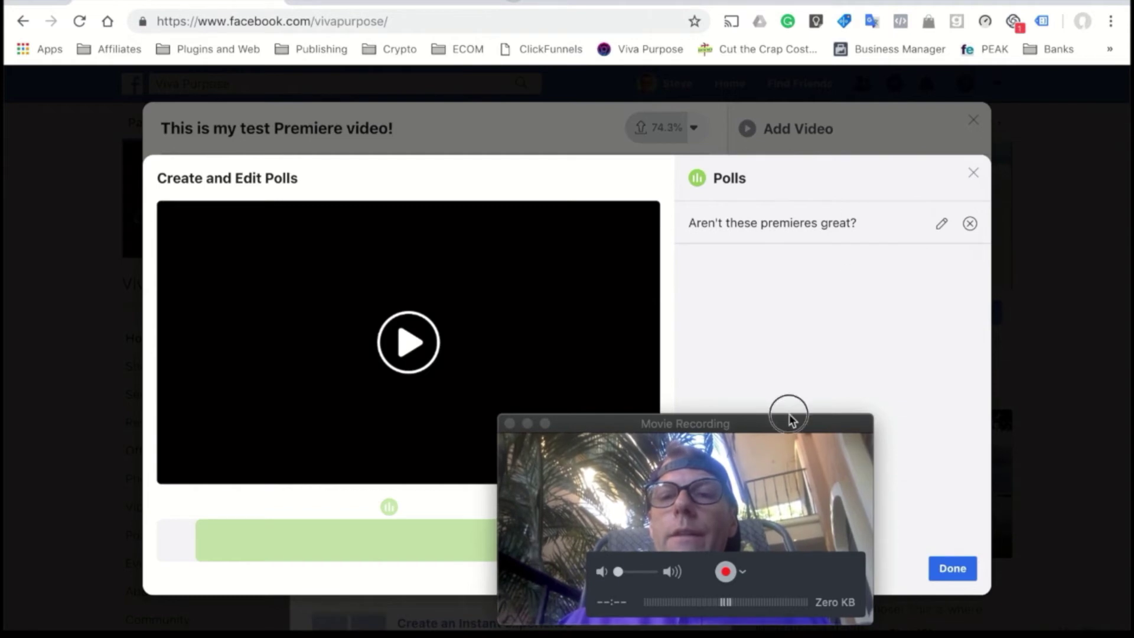
{"action": "left_click_drag", "start_coordinate": [791, 420], "coordinate": [420, 370]}
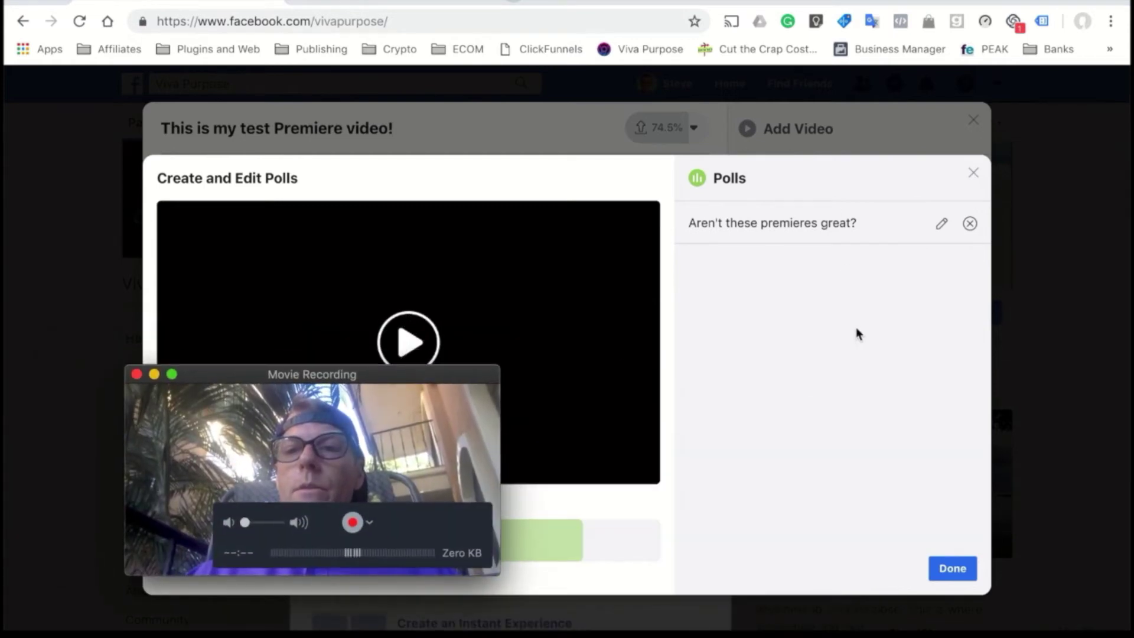
{"action": "left_click", "coordinate": [969, 568]}
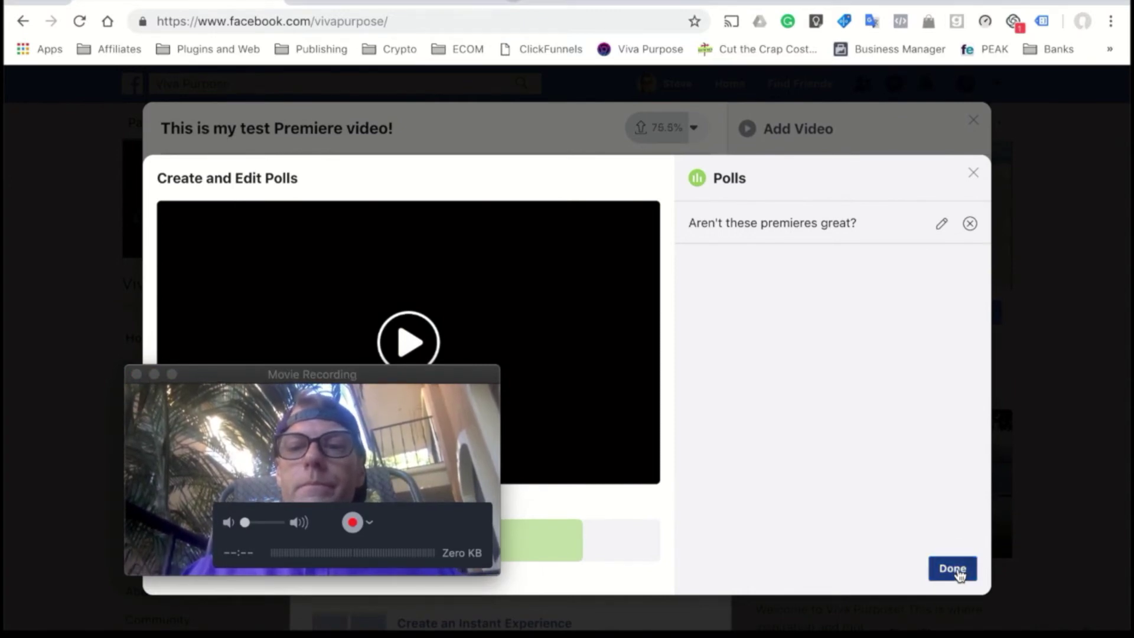
{"action": "left_click", "coordinate": [955, 569]}
{"action": "scroll", "coordinate": [829, 480], "scroll_direction": "down", "scroll_amount": 3}
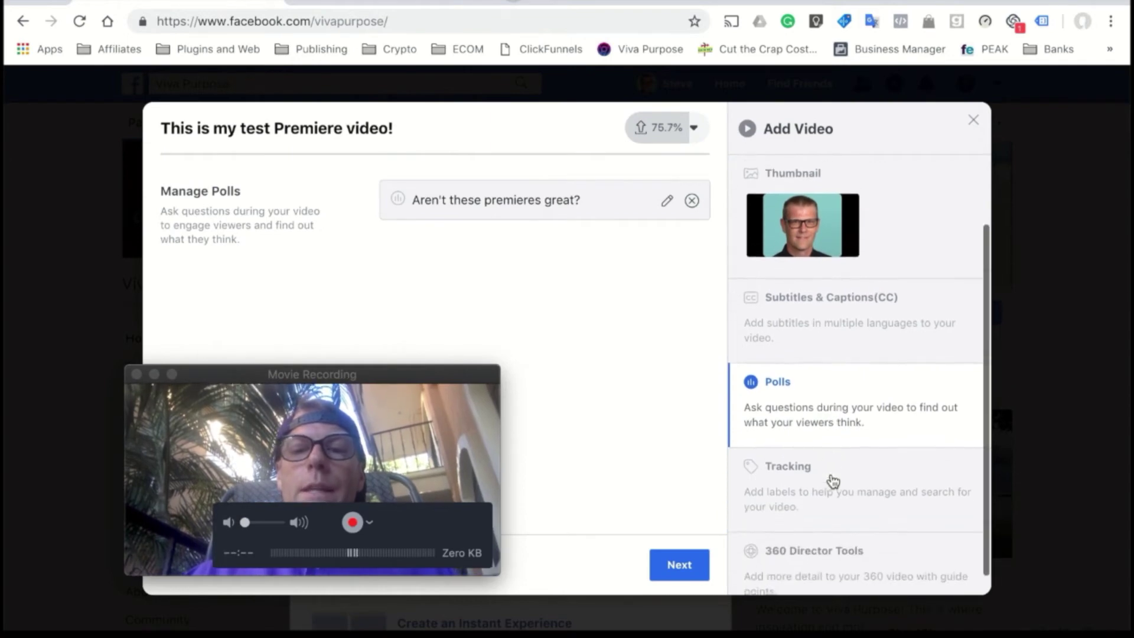
- Under Tracking, add the custom labels 'Viva Purpose' and 'Training Video' to the video
{"action": "left_click", "coordinate": [828, 451]}
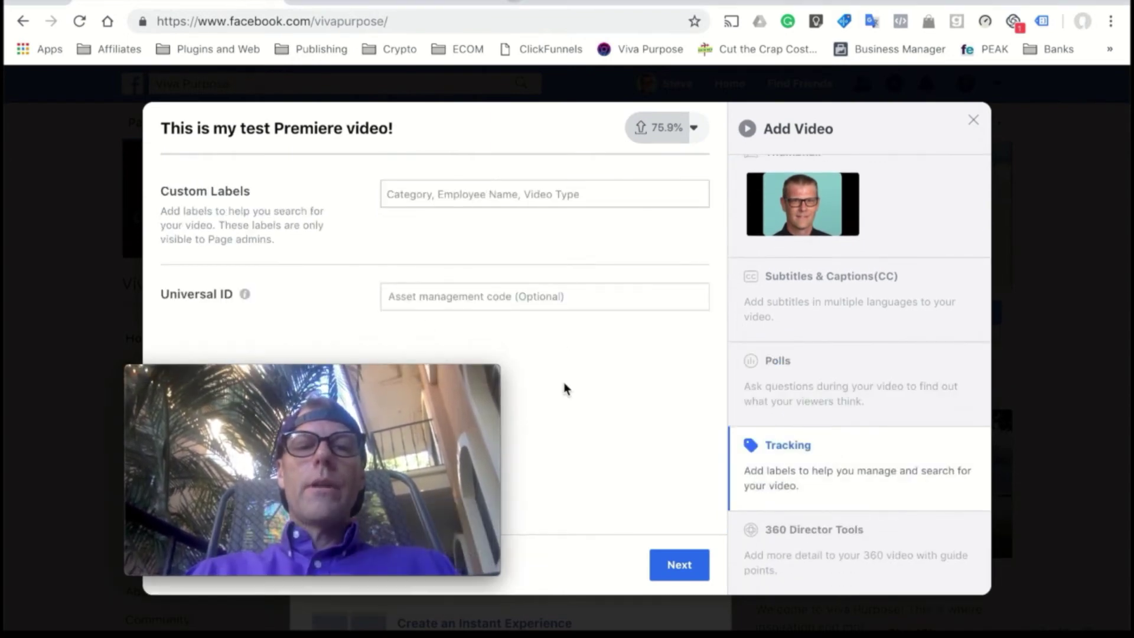
{"action": "left_click", "coordinate": [544, 291]}
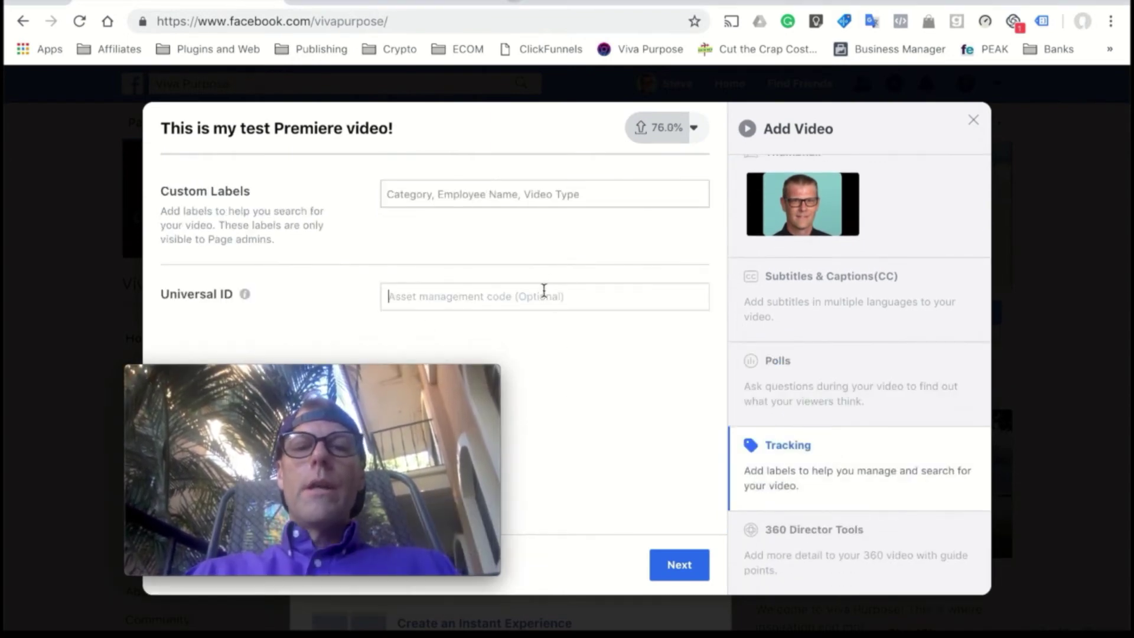
{"action": "left_click", "coordinate": [515, 195]}
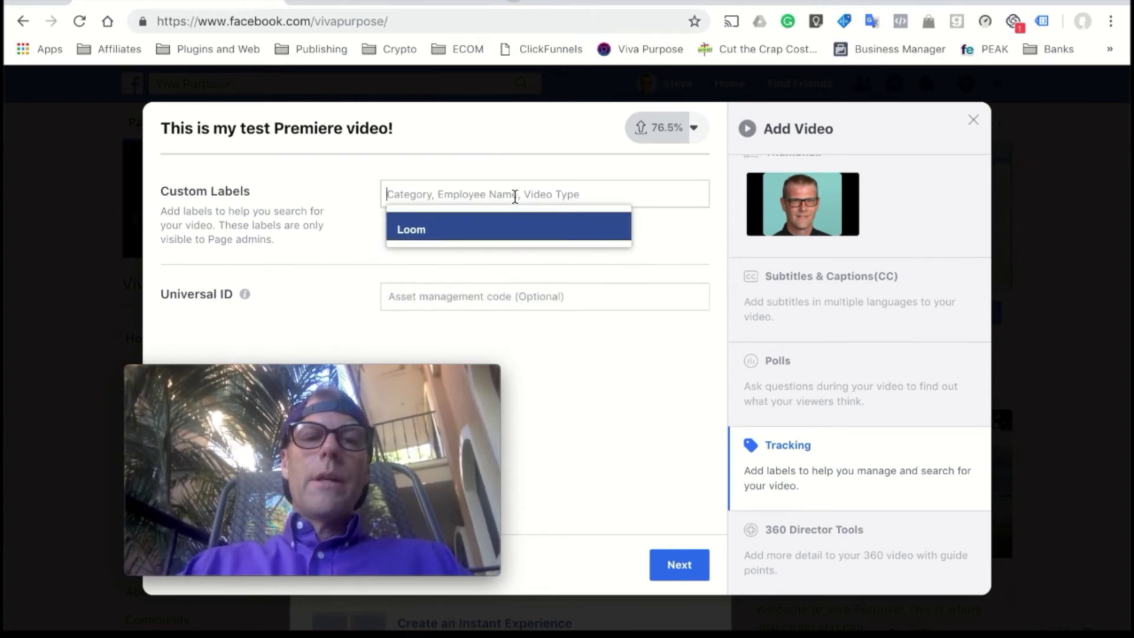
{"action": "type", "text": "Viv"}
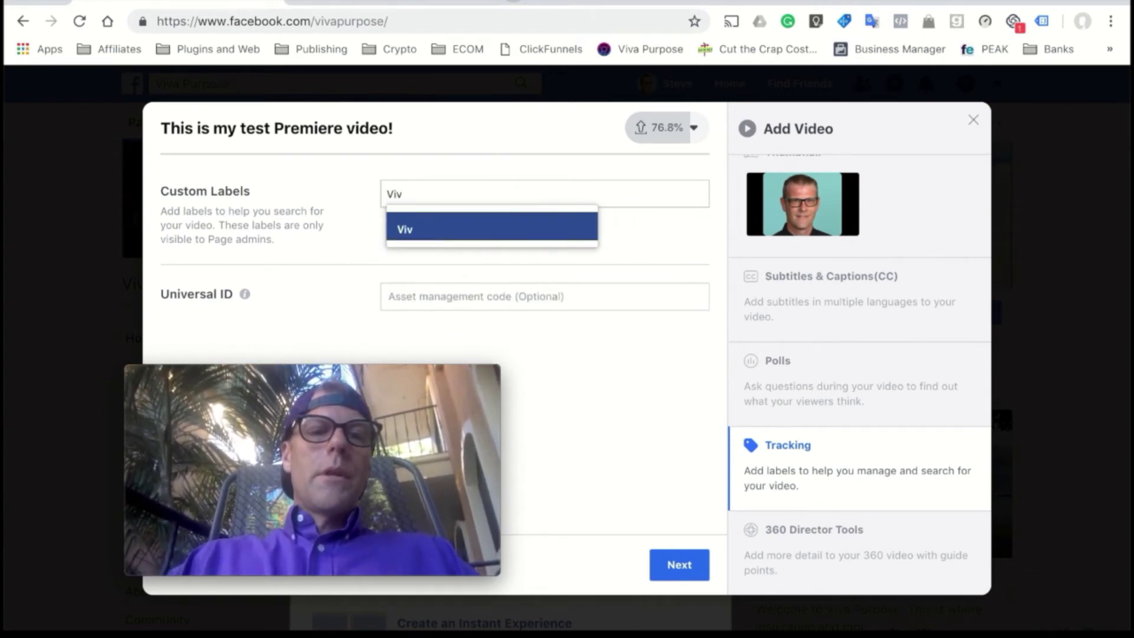
{"action": "type", "text": "a Purpose"}
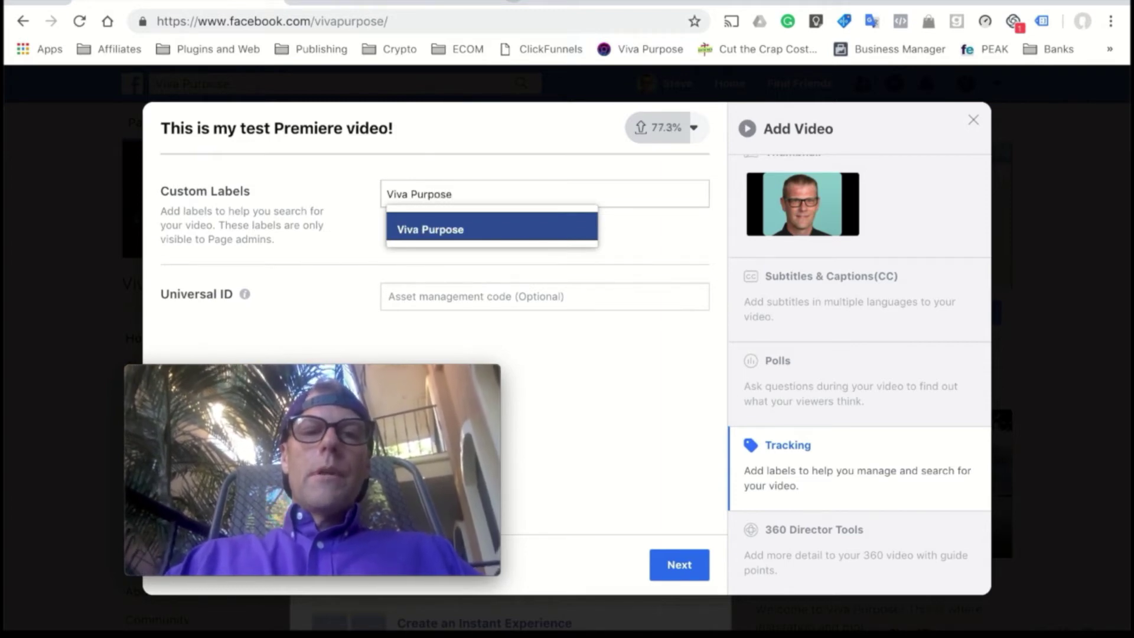
{"action": "key", "text": "Return"}
{"action": "type", "text": "Training Vid"}
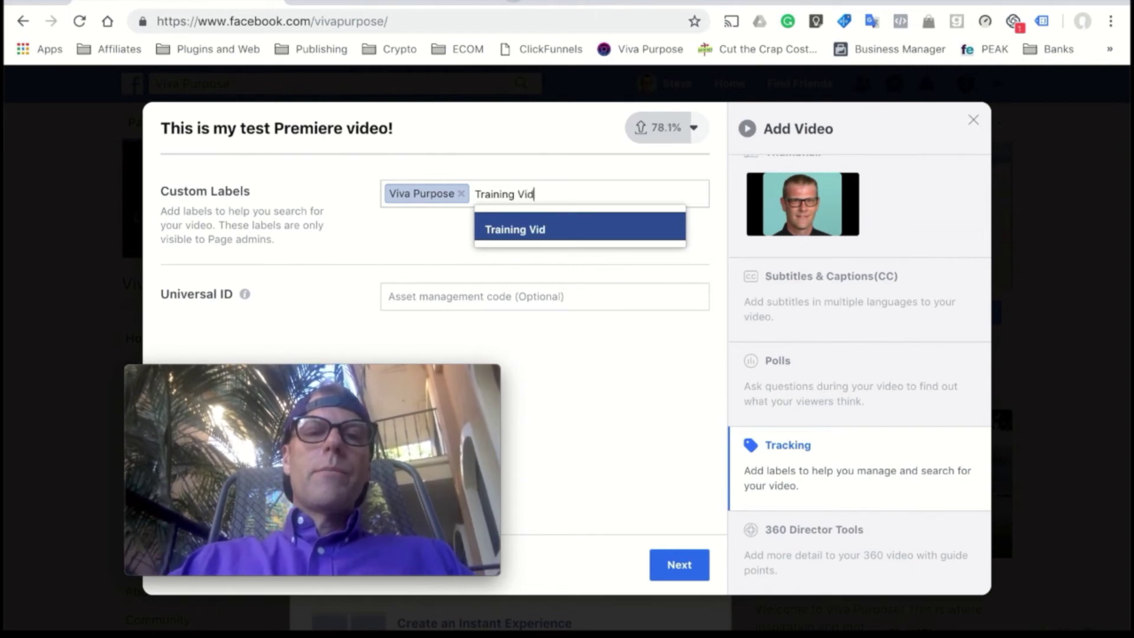
{"action": "type", "text": "o"}
{"action": "left_click", "coordinate": [524, 234]}
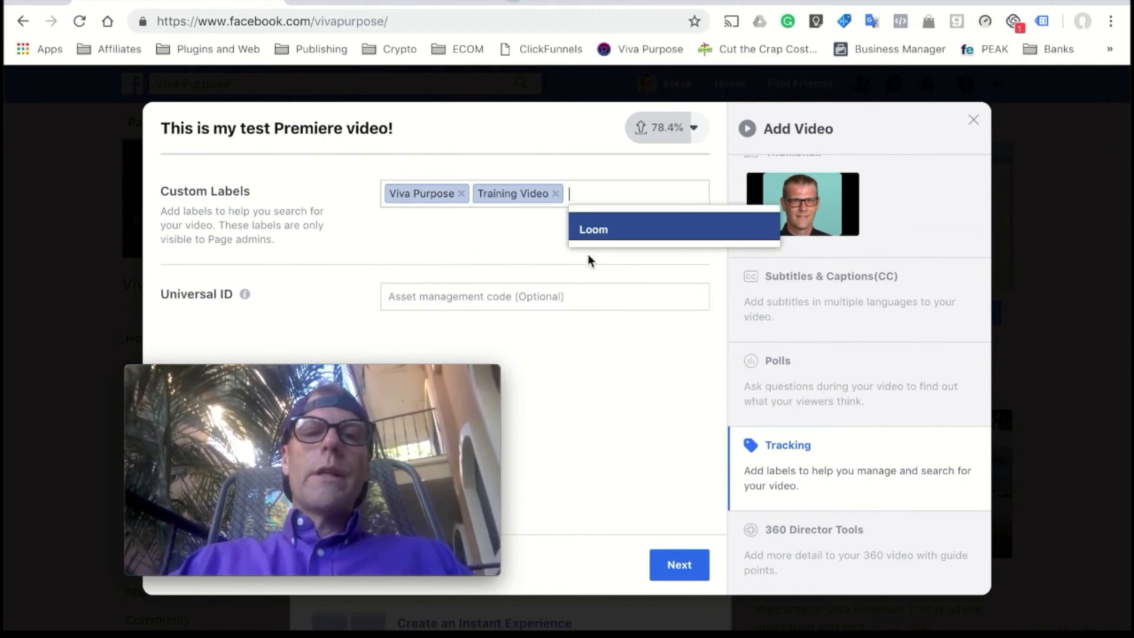
{"action": "left_click", "coordinate": [645, 301]}
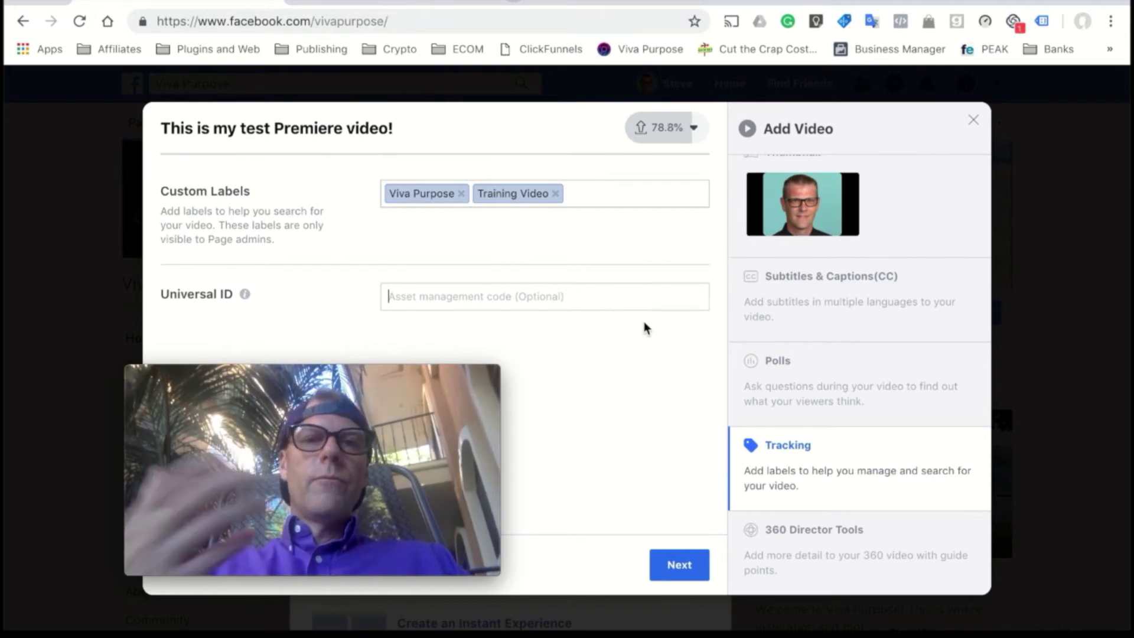
- Look over the 360 Director Tools and Subtitles & Captions options, then return to Video Details
{"action": "left_click", "coordinate": [806, 540]}
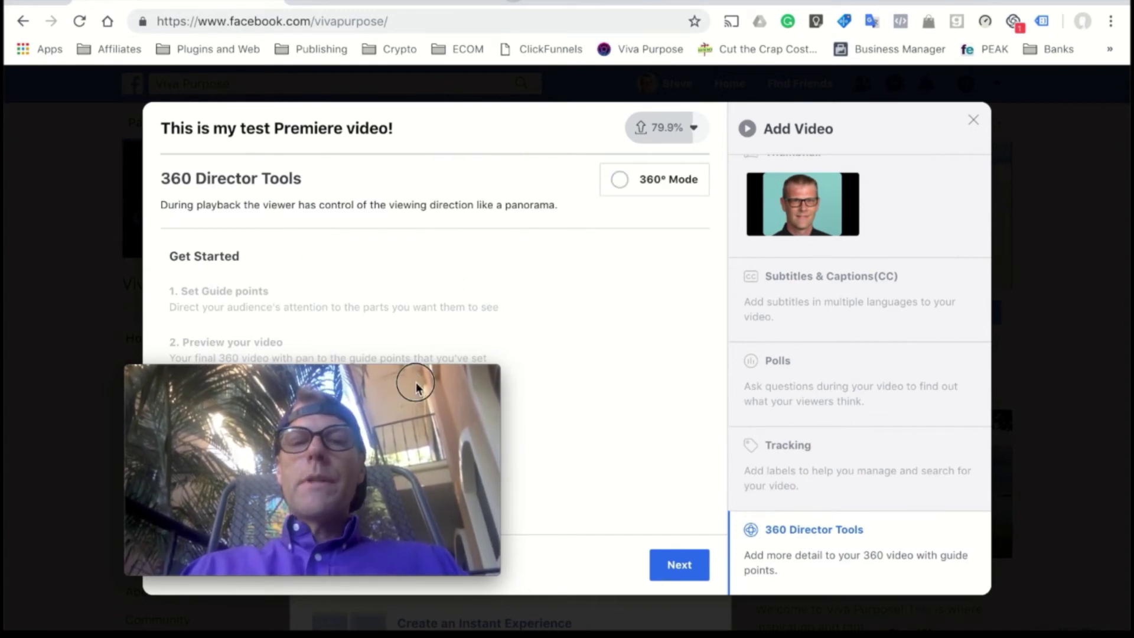
{"action": "left_click_drag", "start_coordinate": [405, 389], "coordinate": [284, 429]}
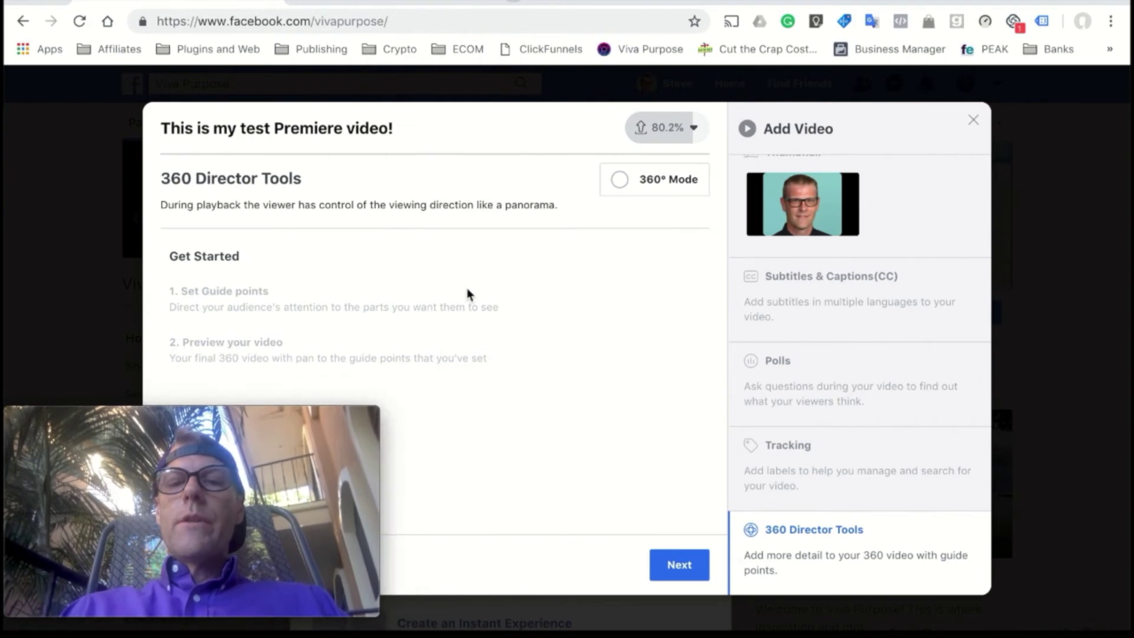
{"action": "left_click", "coordinate": [804, 292]}
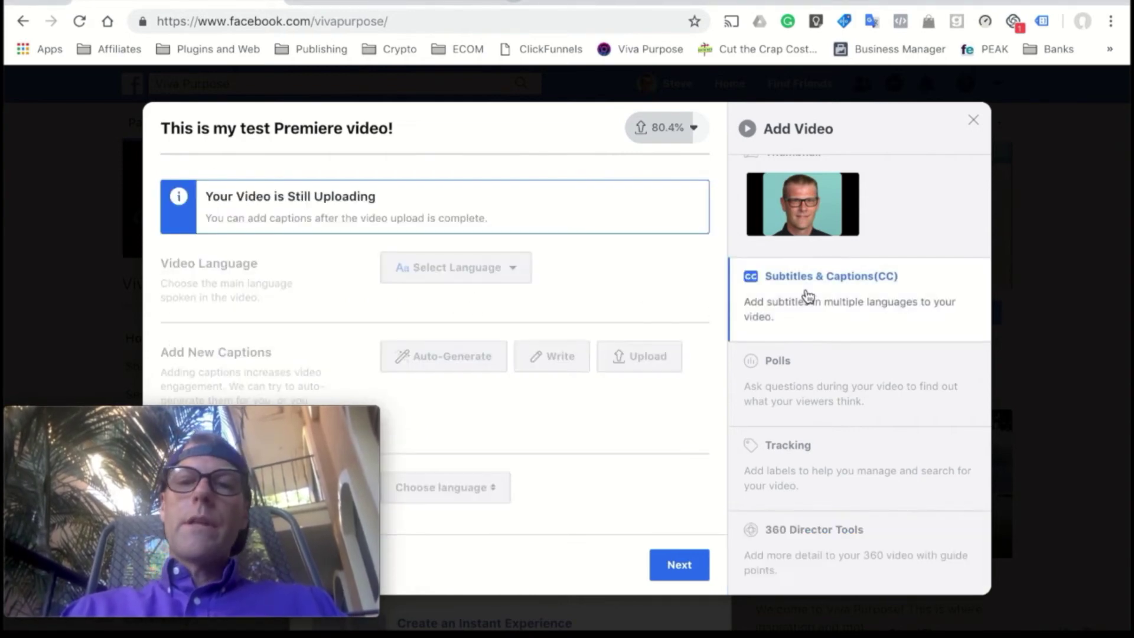
{"action": "scroll", "coordinate": [803, 277], "scroll_direction": "up", "scroll_amount": 2}
{"action": "left_click", "coordinate": [792, 198]}
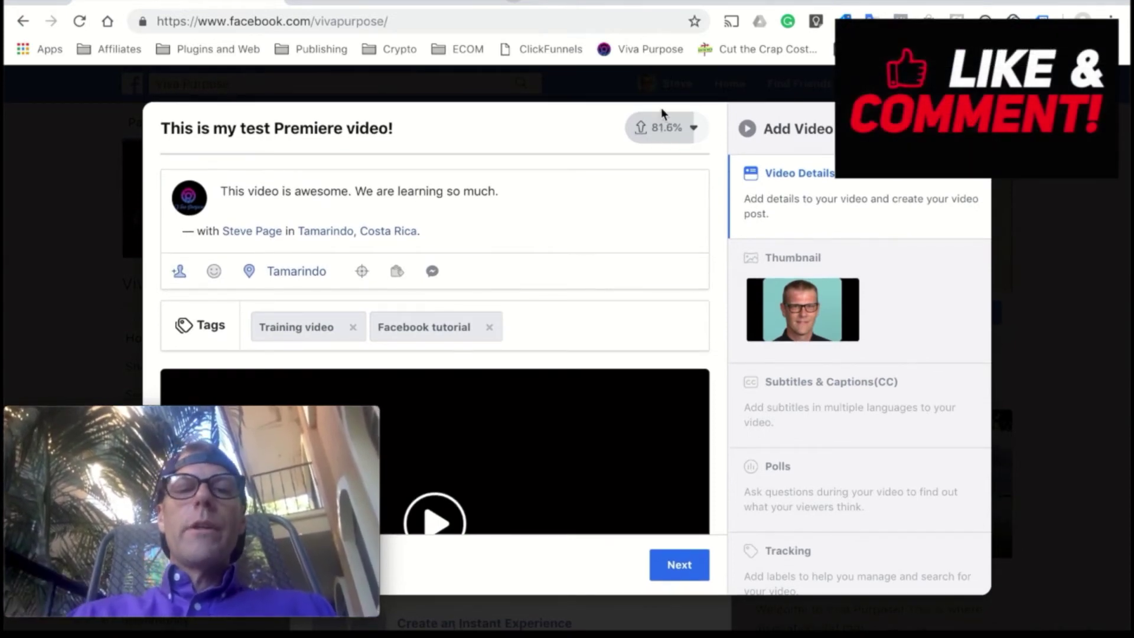
{"action": "left_click_drag", "start_coordinate": [335, 442], "coordinate": [1108, 453]}
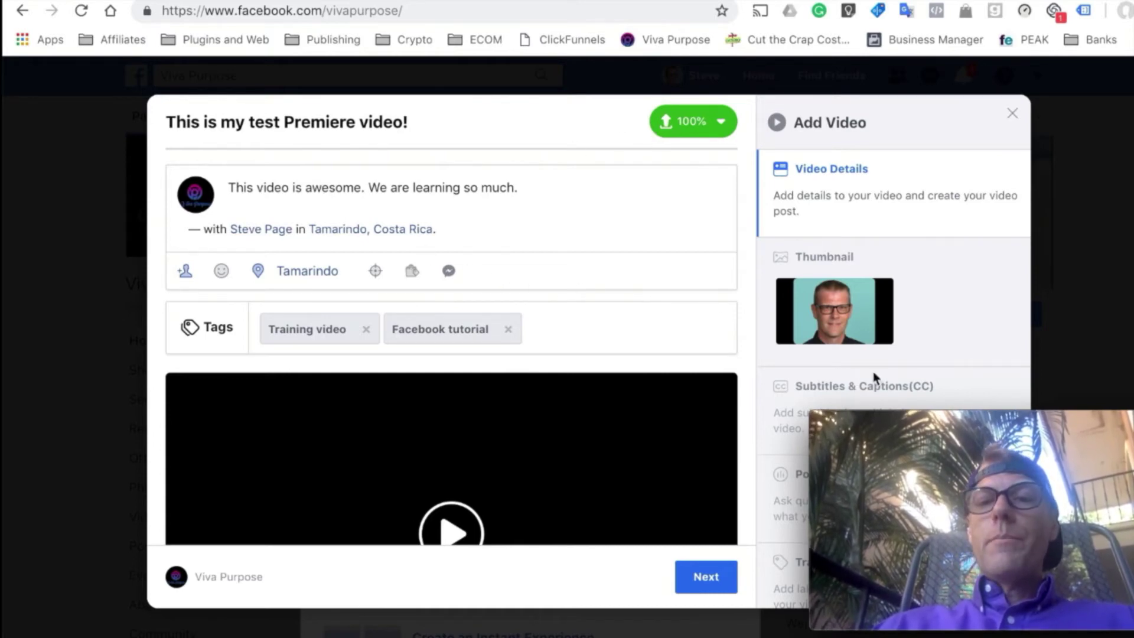
- Move on to Publishing Options and choose Premiere under Posting
{"action": "left_click", "coordinate": [706, 582]}
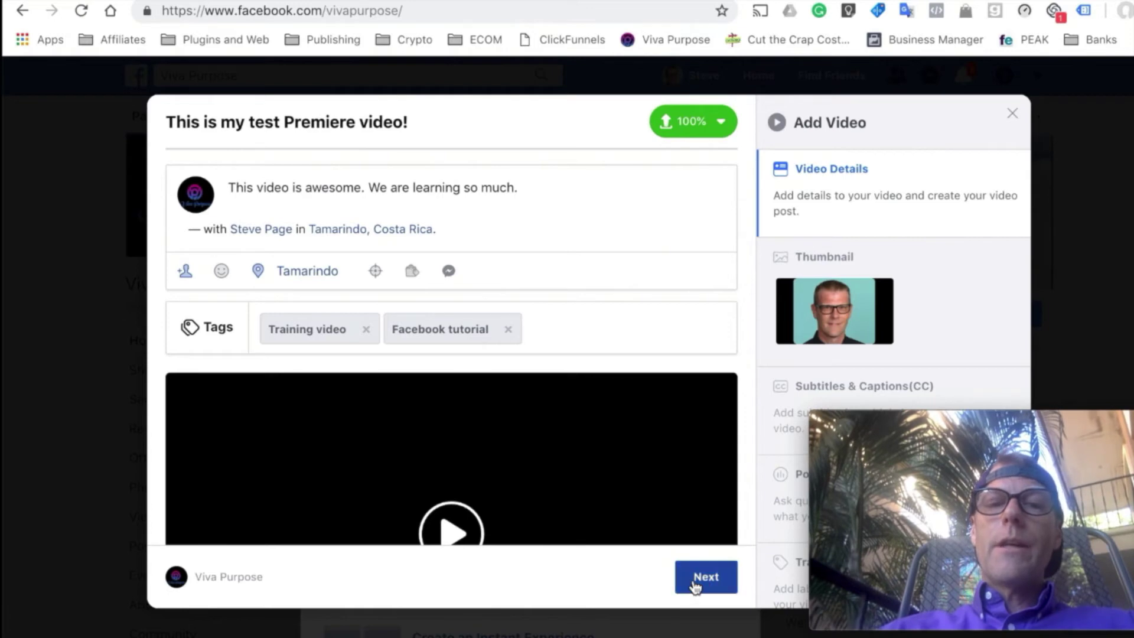
{"action": "left_click", "coordinate": [694, 583]}
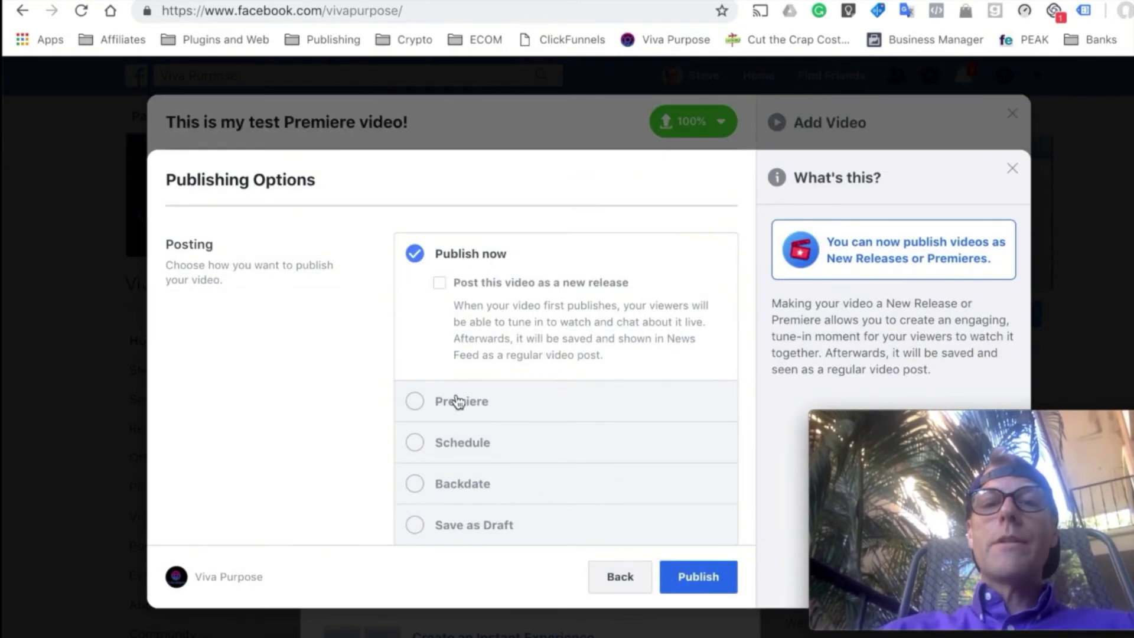
{"action": "left_click", "coordinate": [419, 404]}
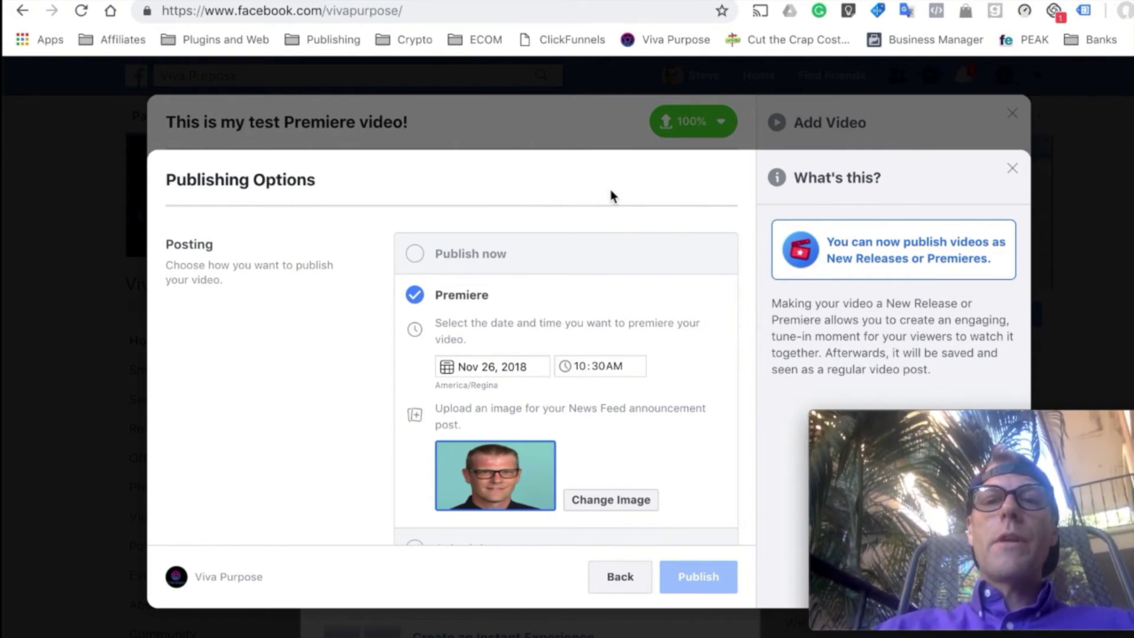
- Change the Premiere date to Nov 27, 2018 and edit the hour so it starts at 6:30AM
{"action": "left_click", "coordinate": [495, 363]}
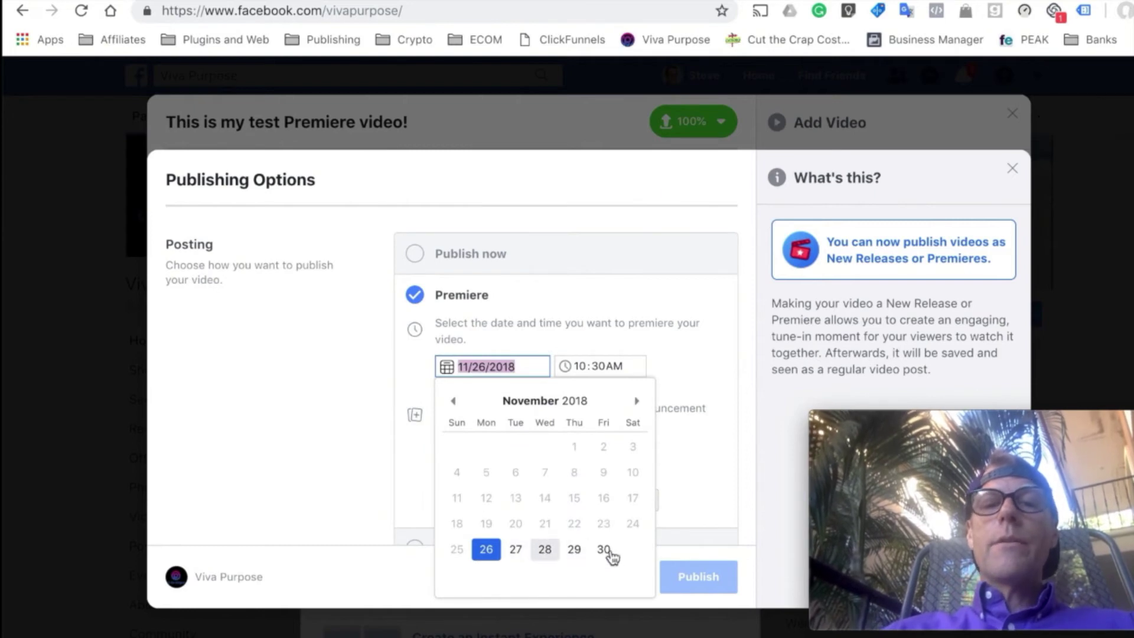
{"action": "left_click", "coordinate": [515, 549]}
{"action": "left_click", "coordinate": [579, 367]}
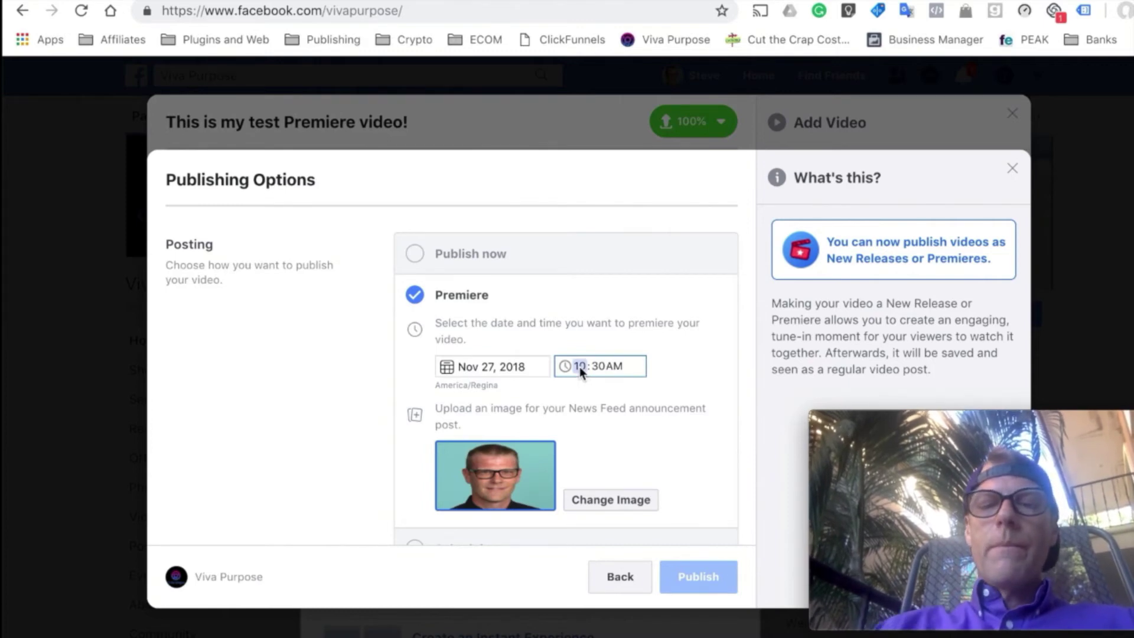
{"action": "type", "text": "7"}
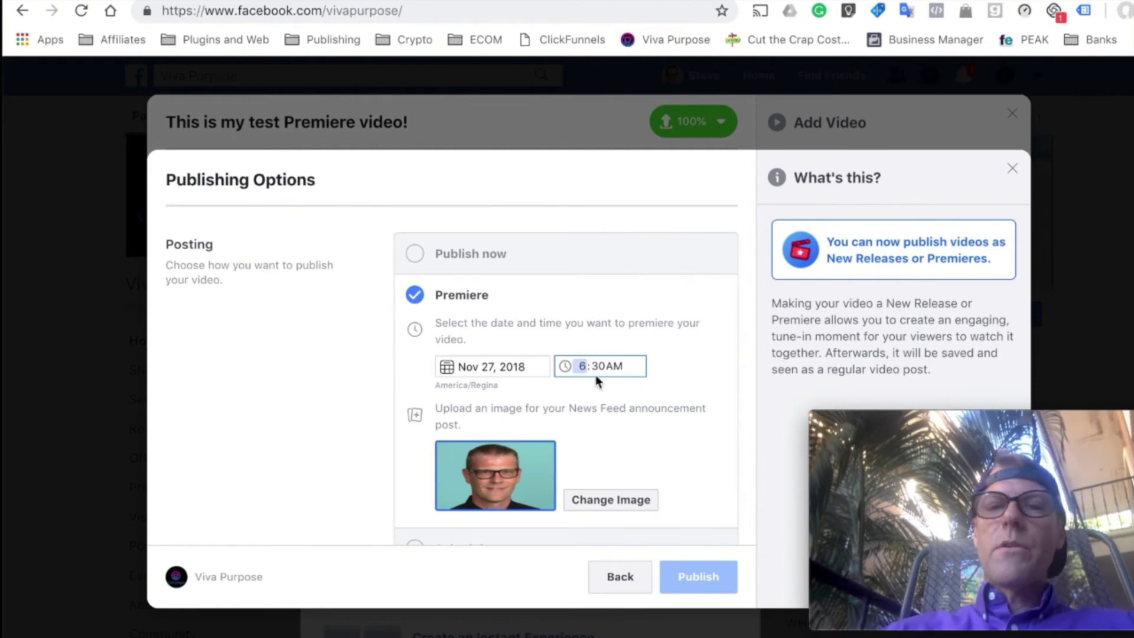
{"action": "left_click", "coordinate": [604, 403]}
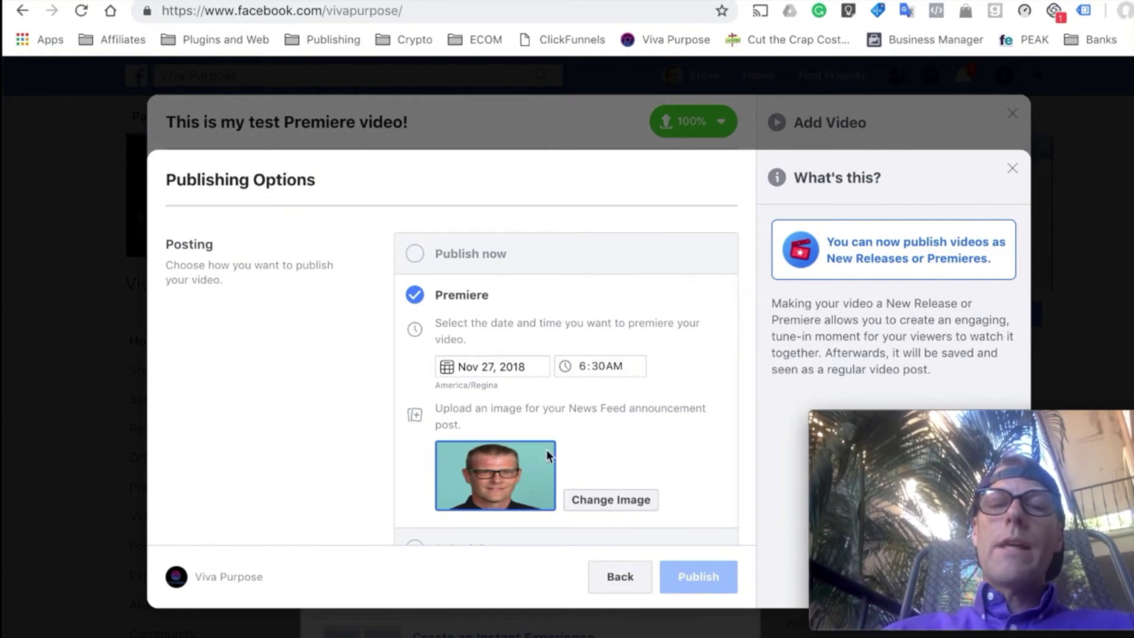
{"action": "scroll", "coordinate": [601, 464], "scroll_direction": "down", "scroll_amount": 6}
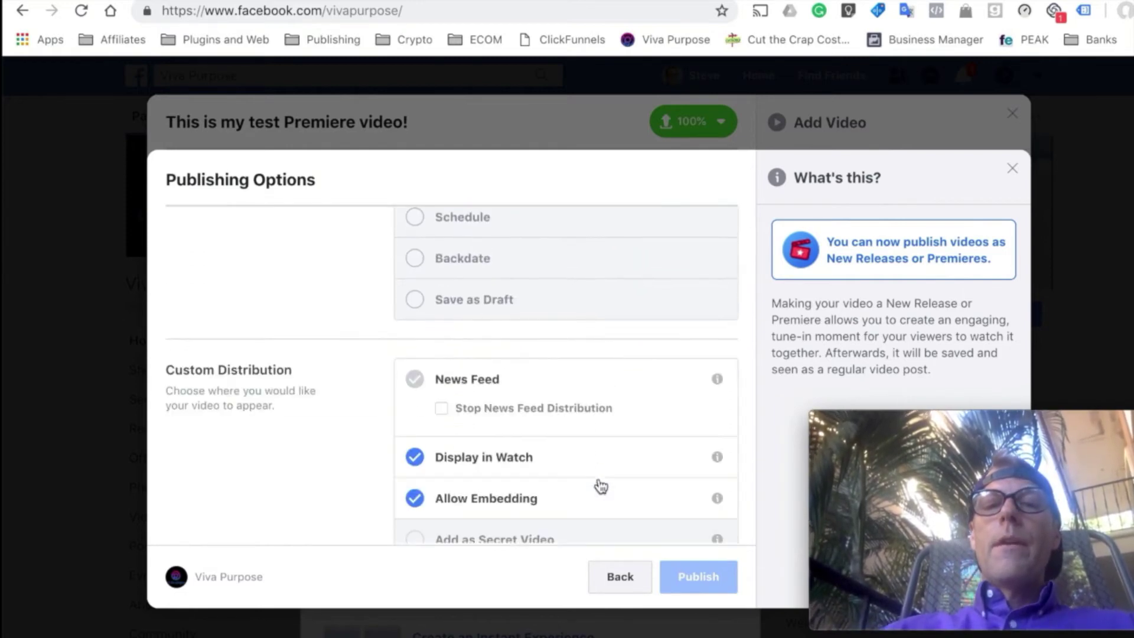
{"action": "scroll", "coordinate": [601, 486], "scroll_direction": "down", "scroll_amount": 2}
{"action": "scroll", "coordinate": [602, 486], "scroll_direction": "up", "scroll_amount": 3}
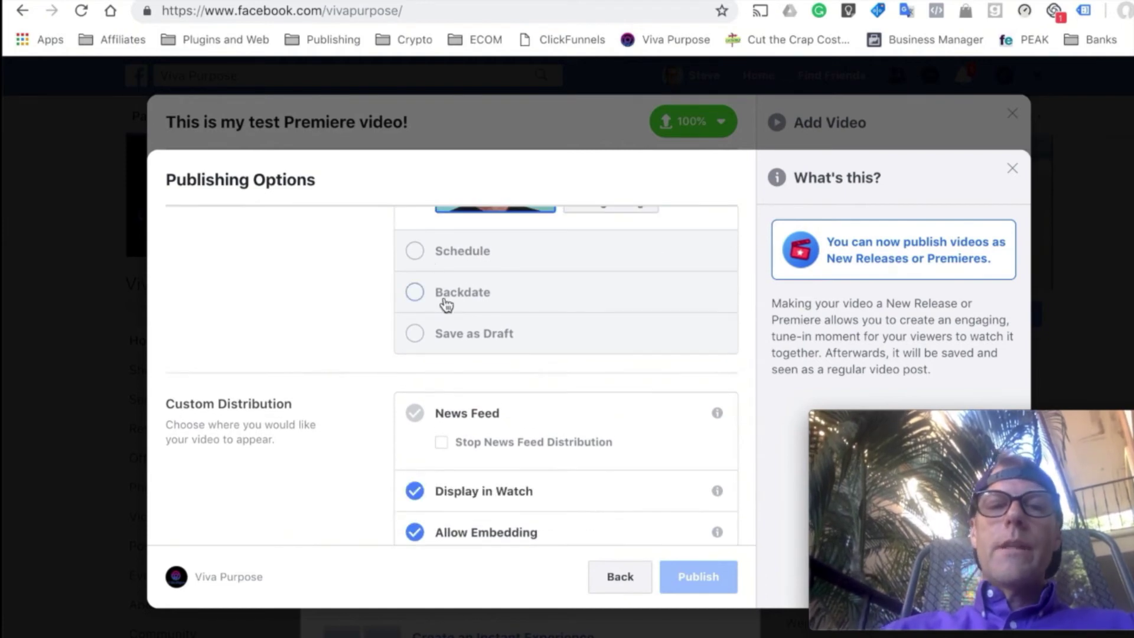
{"action": "scroll", "coordinate": [463, 347], "scroll_direction": "up", "scroll_amount": 5}
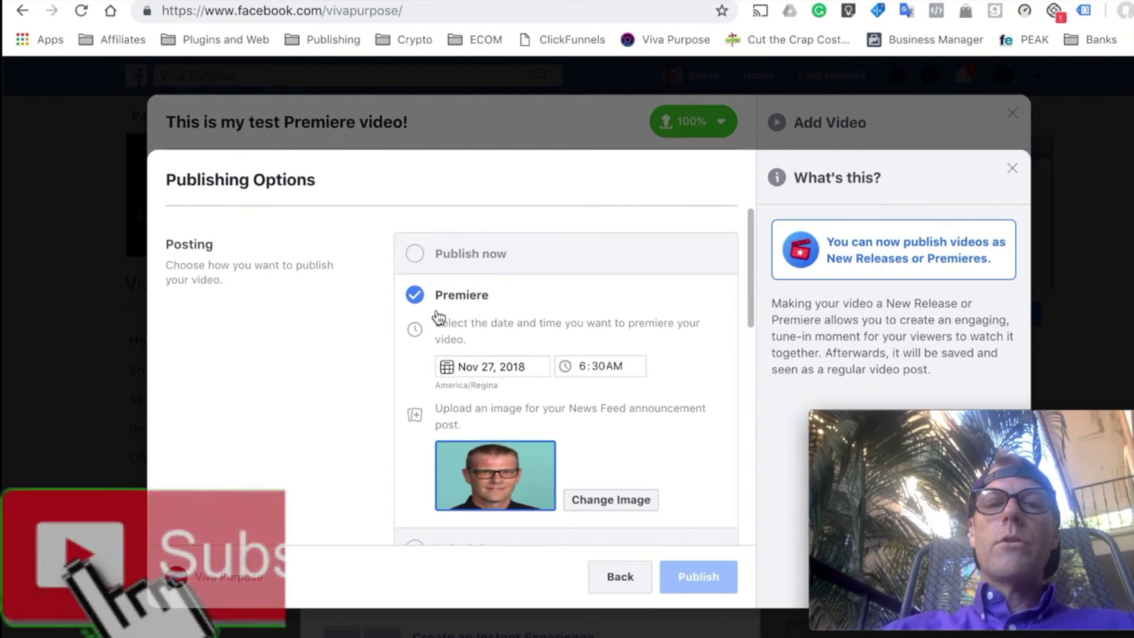
{"action": "scroll", "coordinate": [441, 319], "scroll_direction": "down", "scroll_amount": 5}
{"action": "scroll", "coordinate": [442, 316], "scroll_direction": "down", "scroll_amount": 3}
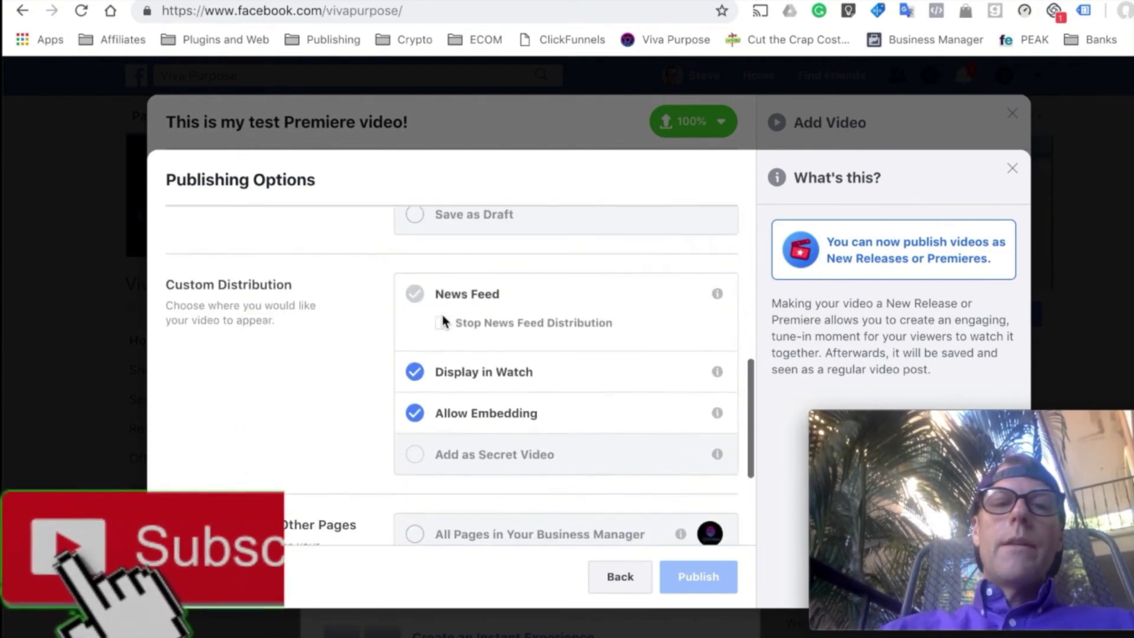
{"action": "mouse_move", "coordinate": [477, 295]}
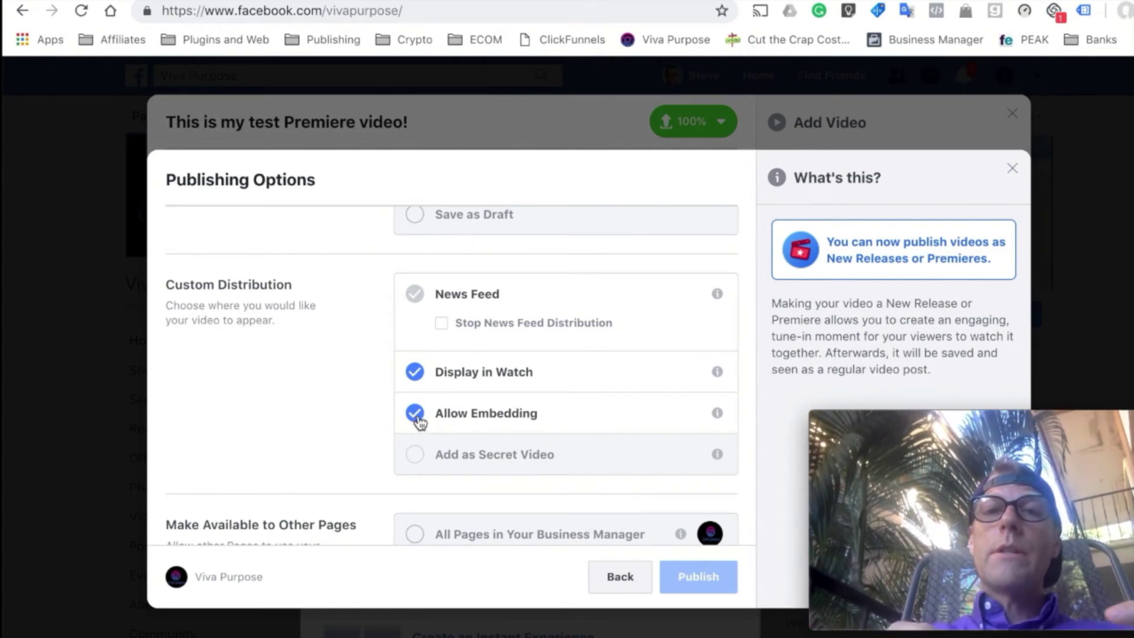
{"action": "left_click", "coordinate": [717, 418]}
{"action": "left_click", "coordinate": [717, 418]}
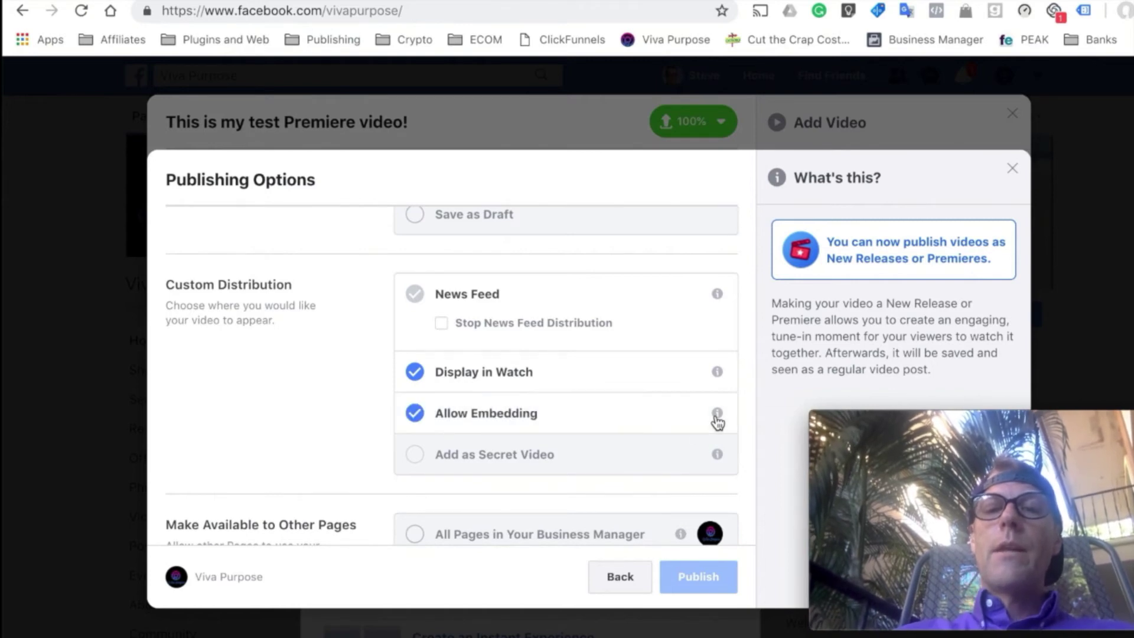
{"action": "left_click", "coordinate": [717, 418]}
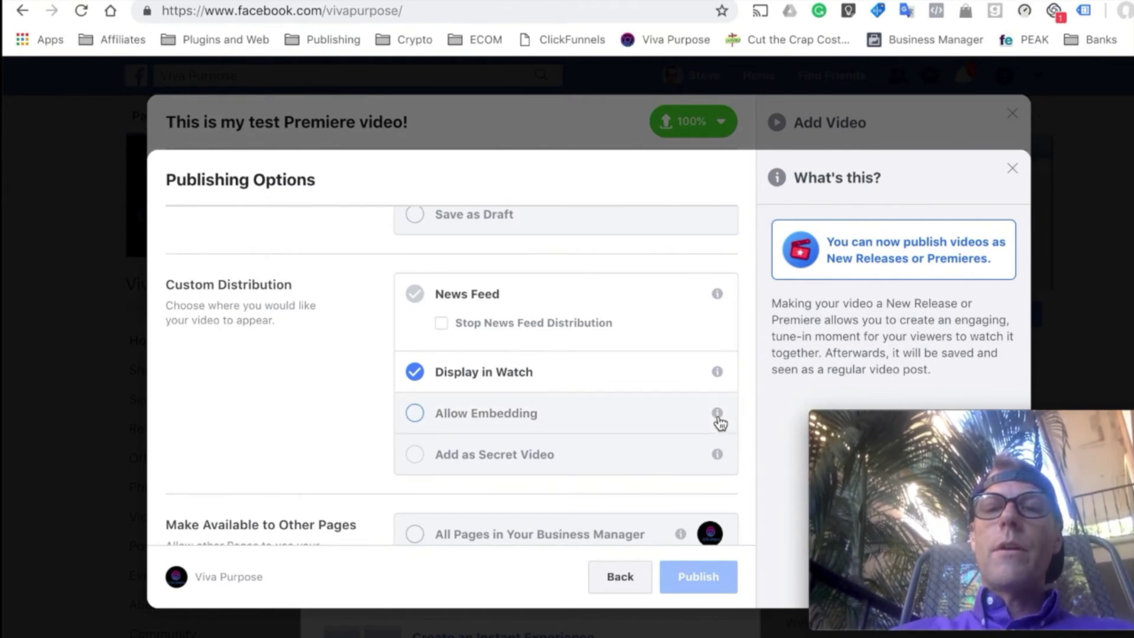
{"action": "left_click", "coordinate": [718, 419]}
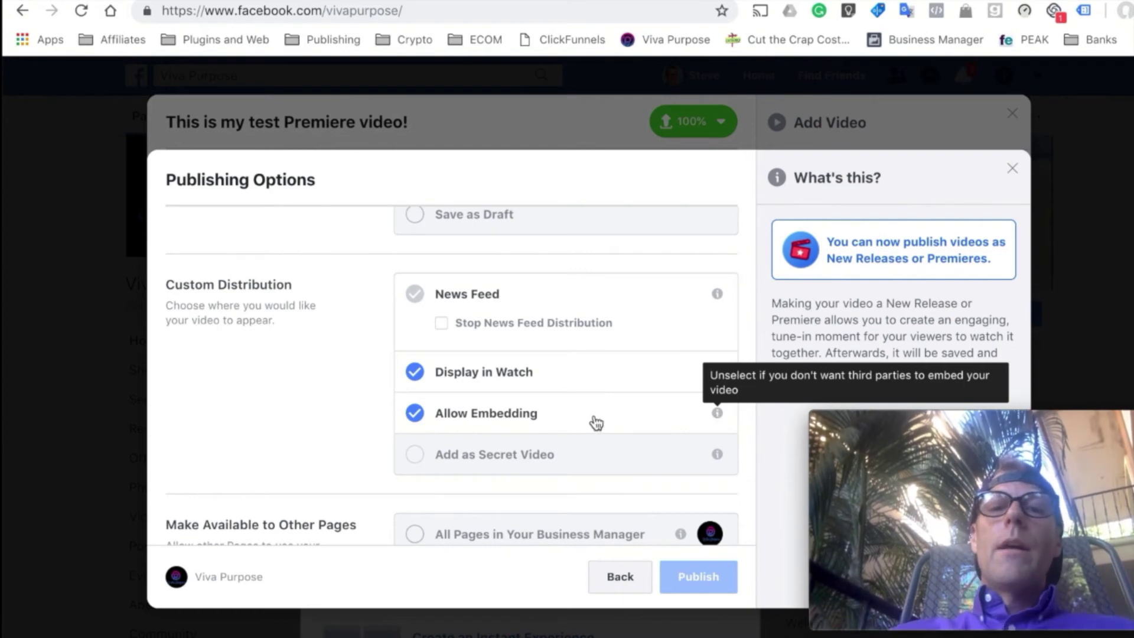
{"action": "scroll", "coordinate": [590, 419], "scroll_direction": "down", "scroll_amount": 3}
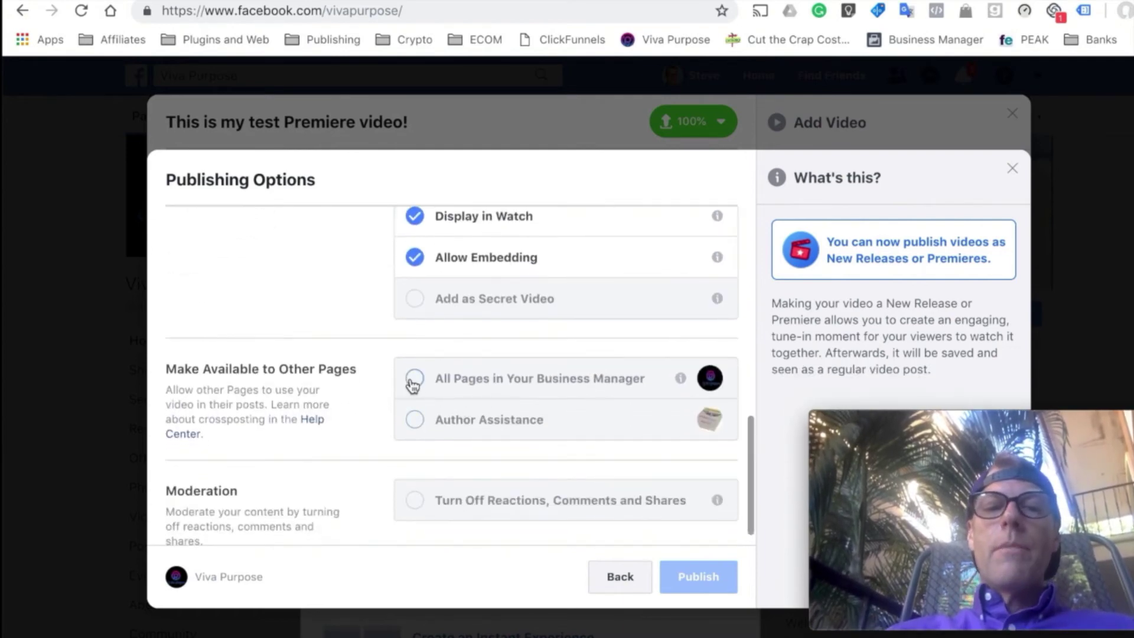
- Check All Pages in Your Business Manager under Make Available to Other Pages
{"action": "left_click", "coordinate": [413, 377]}
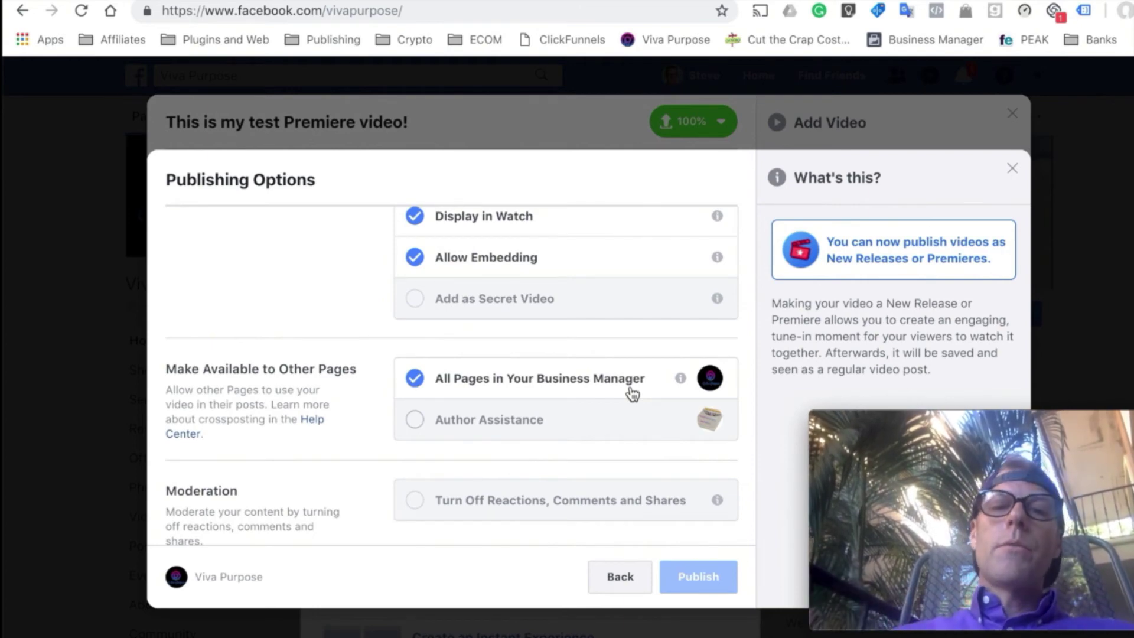
{"action": "scroll", "coordinate": [632, 395], "scroll_direction": "down", "scroll_amount": 1}
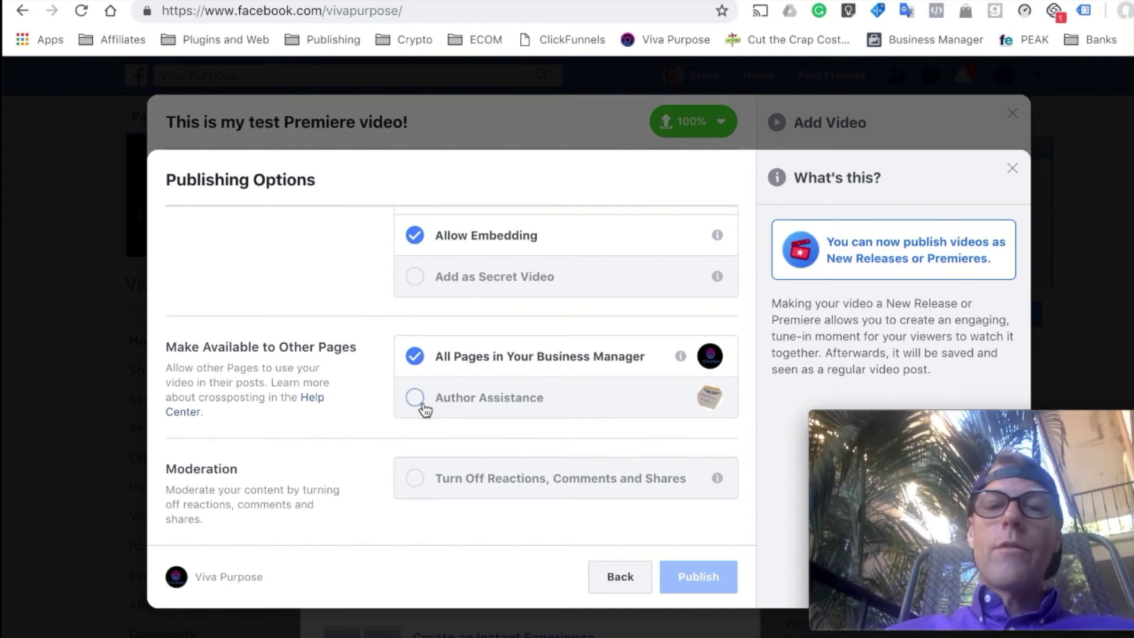
{"action": "mouse_move", "coordinate": [542, 479]}
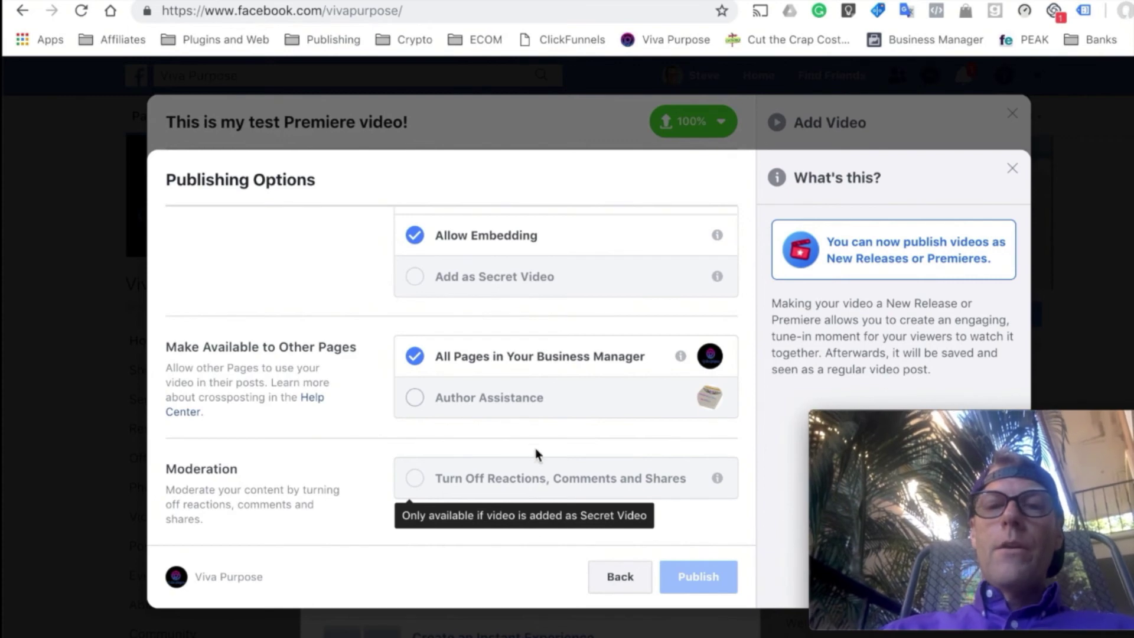
{"action": "scroll", "coordinate": [567, 278], "scroll_direction": "up", "scroll_amount": 10}
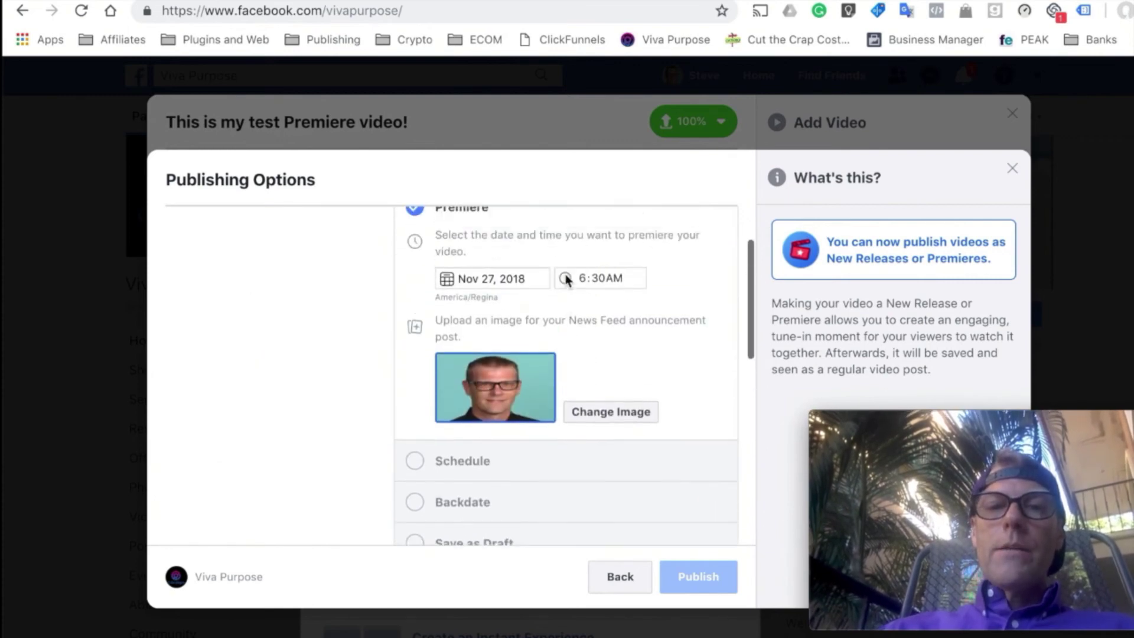
- Recheck the Premiere date in the calendar, keeping Nov 27, 2018
{"action": "left_click", "coordinate": [502, 304]}
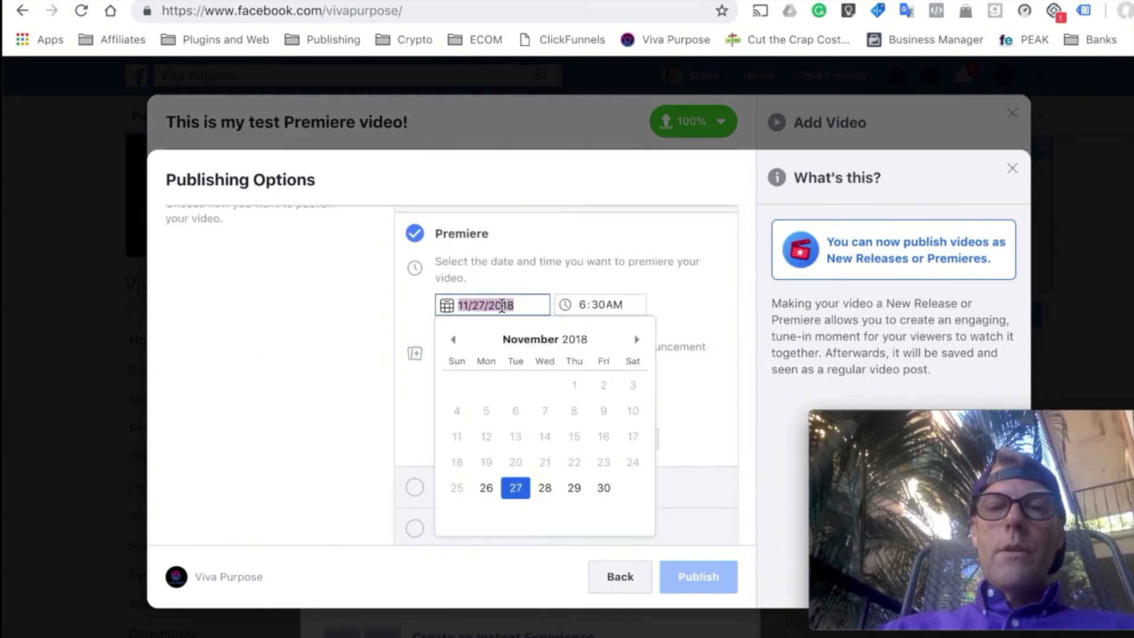
{"action": "left_click", "coordinate": [836, 355]}
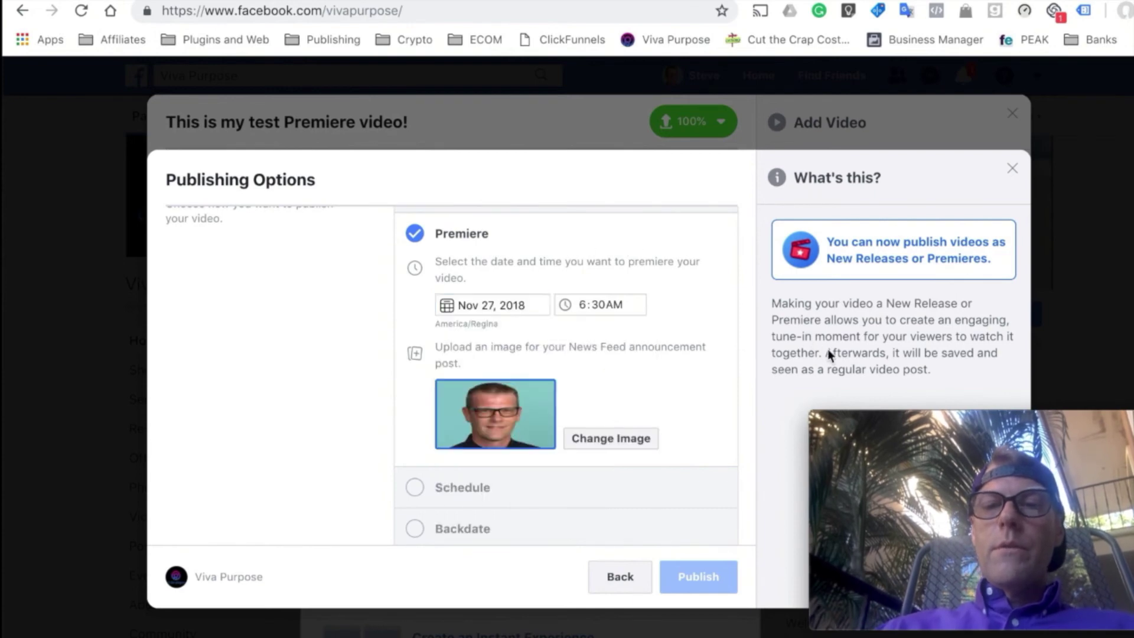
{"action": "left_click_drag", "start_coordinate": [874, 459], "coordinate": [86, 495]}
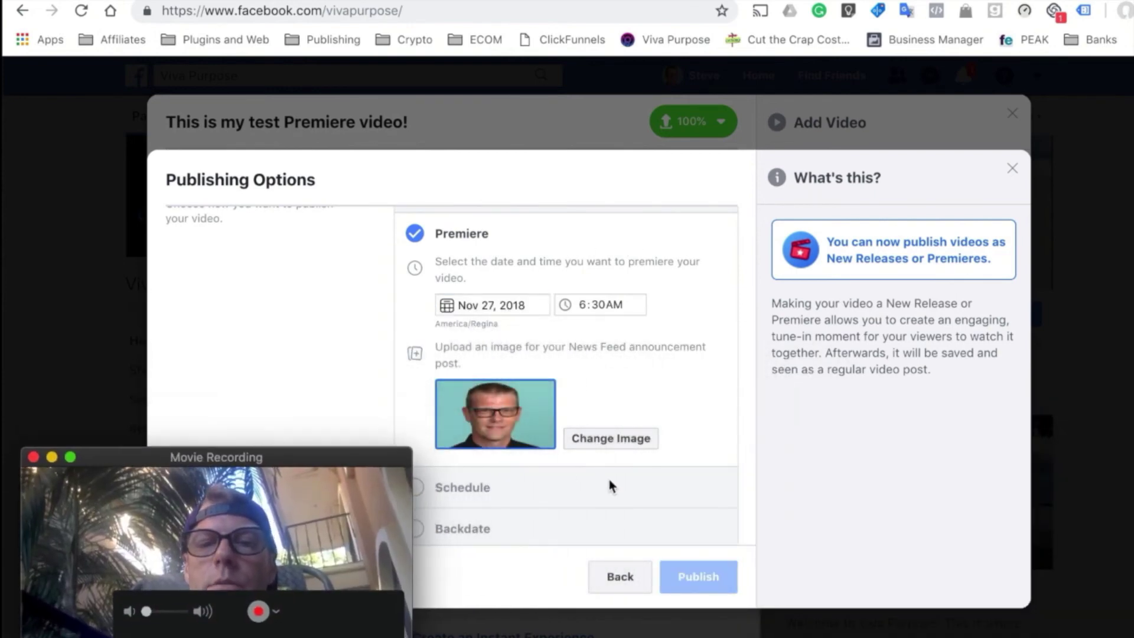
{"action": "scroll", "coordinate": [608, 479], "scroll_direction": "up", "scroll_amount": 2}
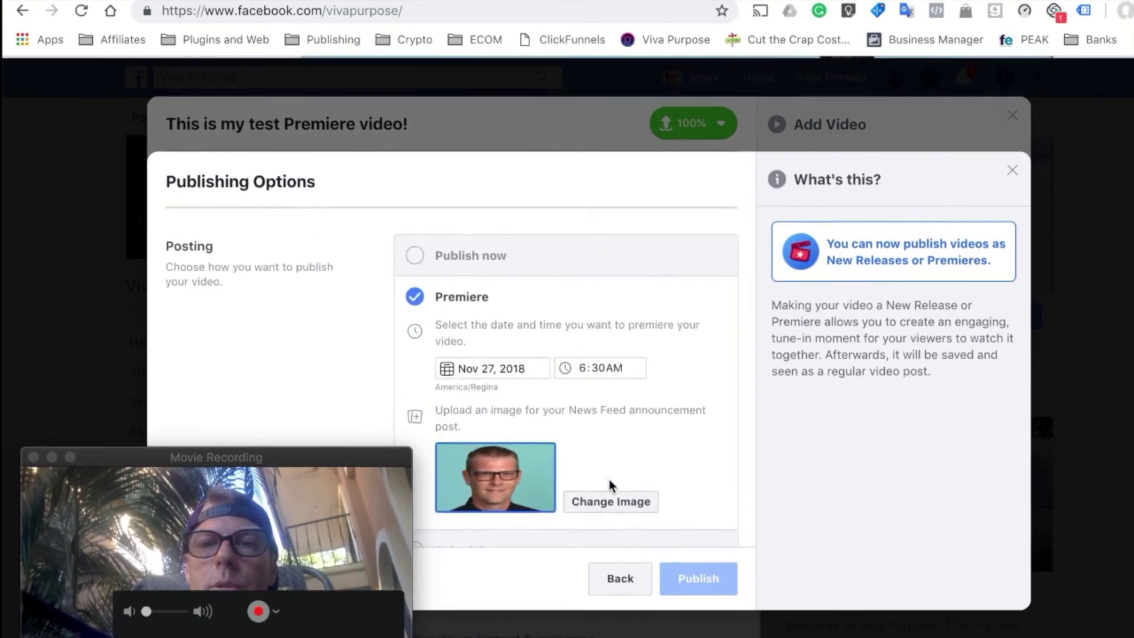
- Go back through Video Details and the Tracking labels, then review Publishing Options again
{"action": "left_click", "coordinate": [633, 579]}
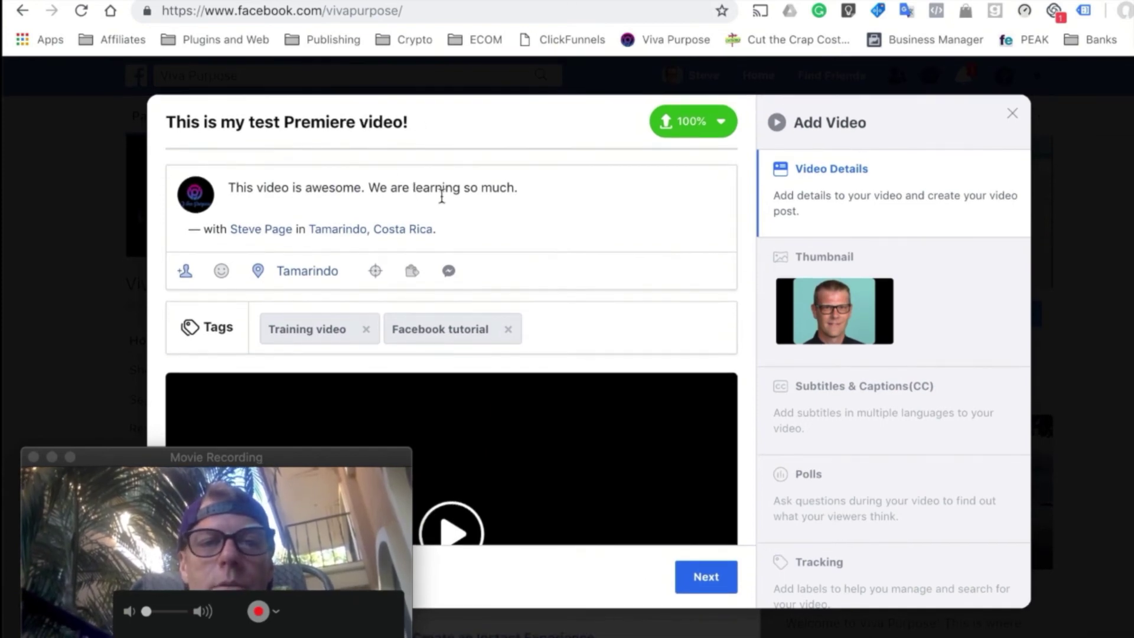
{"action": "scroll", "coordinate": [538, 301], "scroll_direction": "down", "scroll_amount": 3}
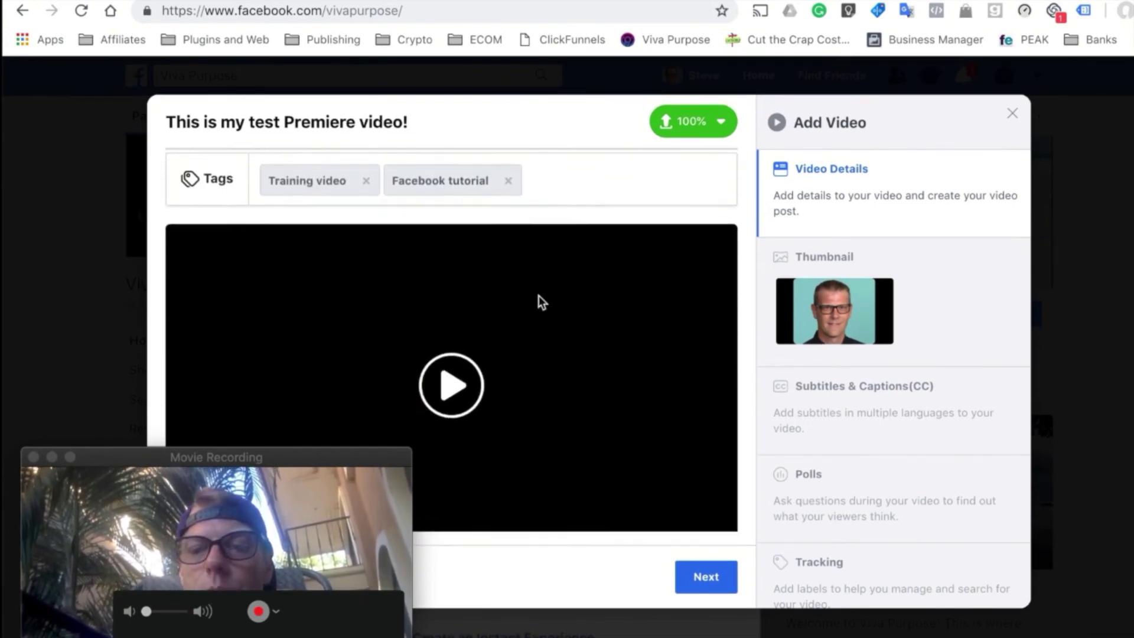
{"action": "scroll", "coordinate": [840, 383], "scroll_direction": "down", "scroll_amount": 1}
{"action": "scroll", "coordinate": [840, 383], "scroll_direction": "down", "scroll_amount": 1}
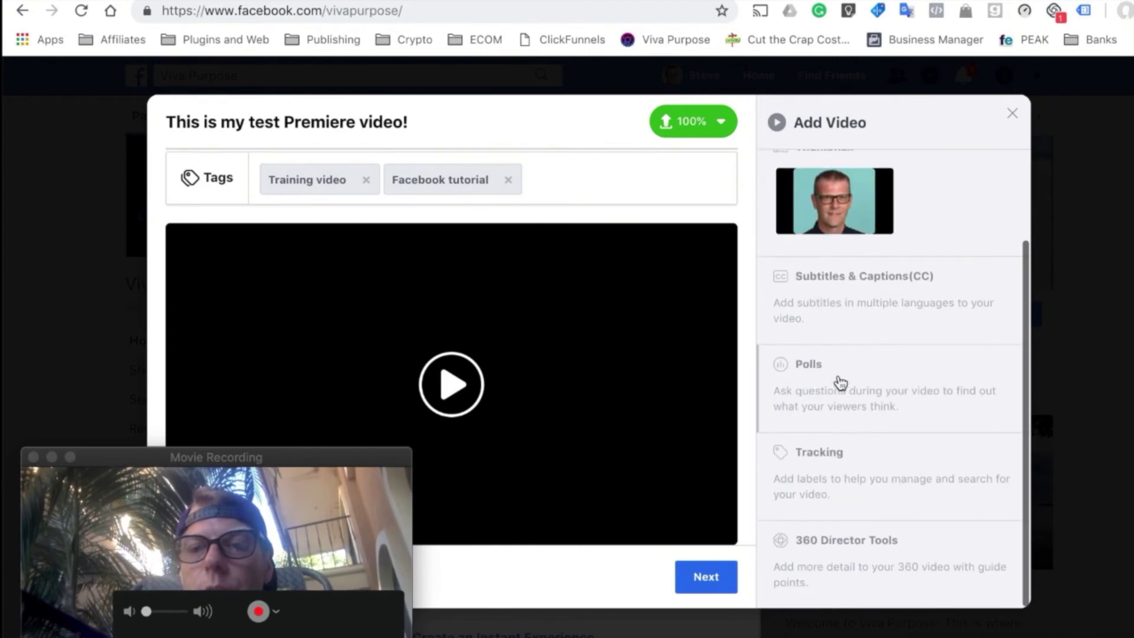
{"action": "left_click", "coordinate": [839, 479]}
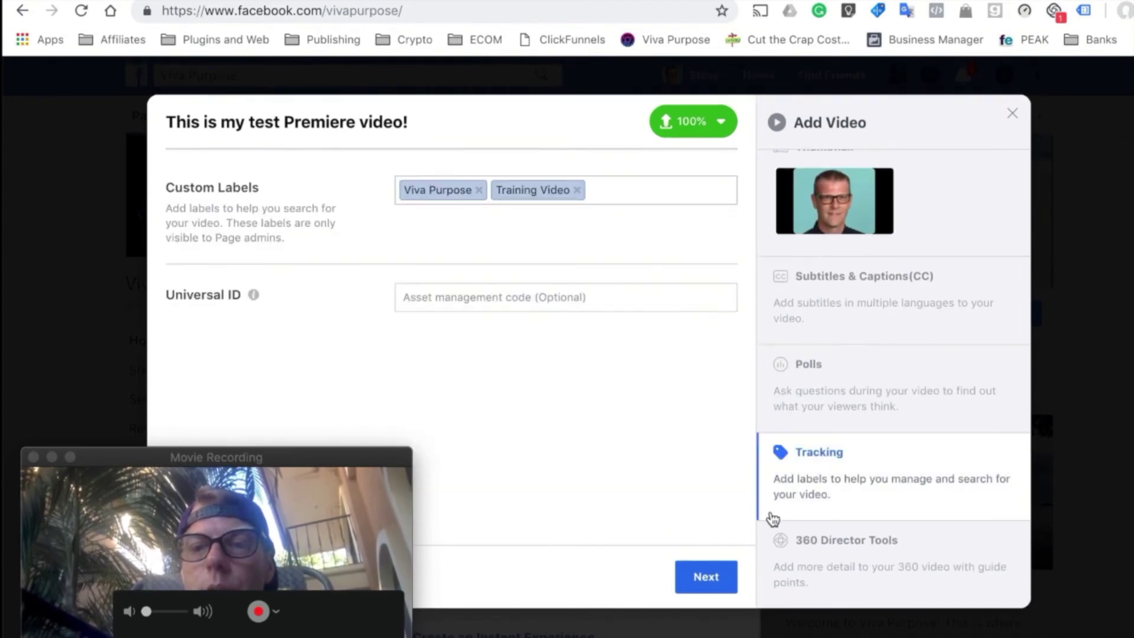
{"action": "left_click", "coordinate": [720, 576]}
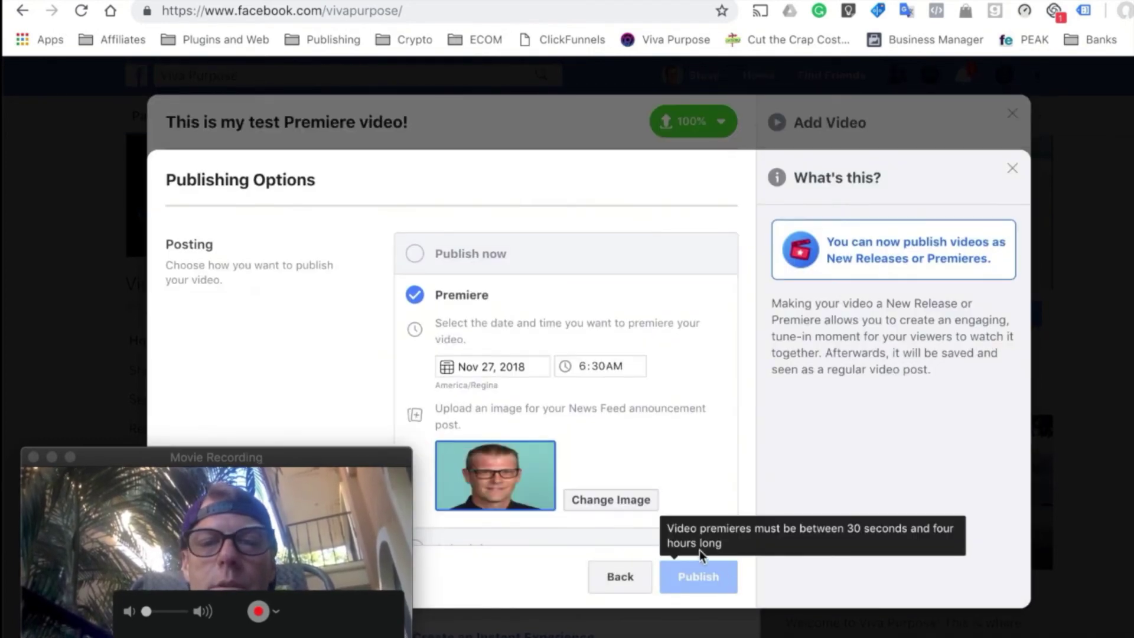
{"action": "scroll", "coordinate": [421, 293], "scroll_direction": "down", "scroll_amount": 7}
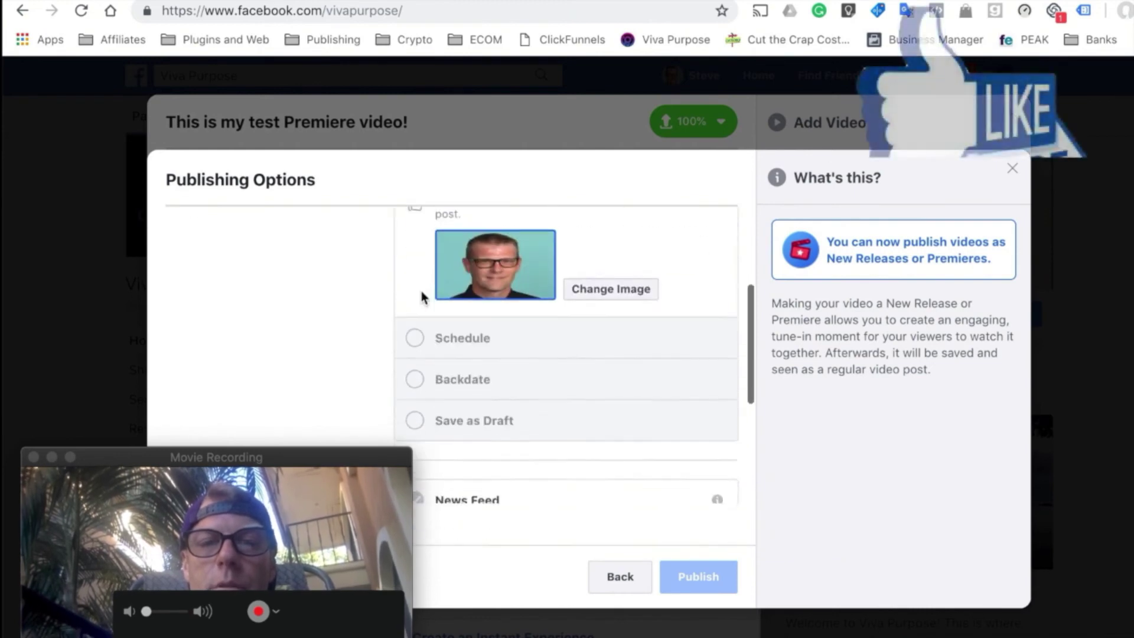
{"action": "scroll", "coordinate": [420, 295], "scroll_direction": "down", "scroll_amount": 5}
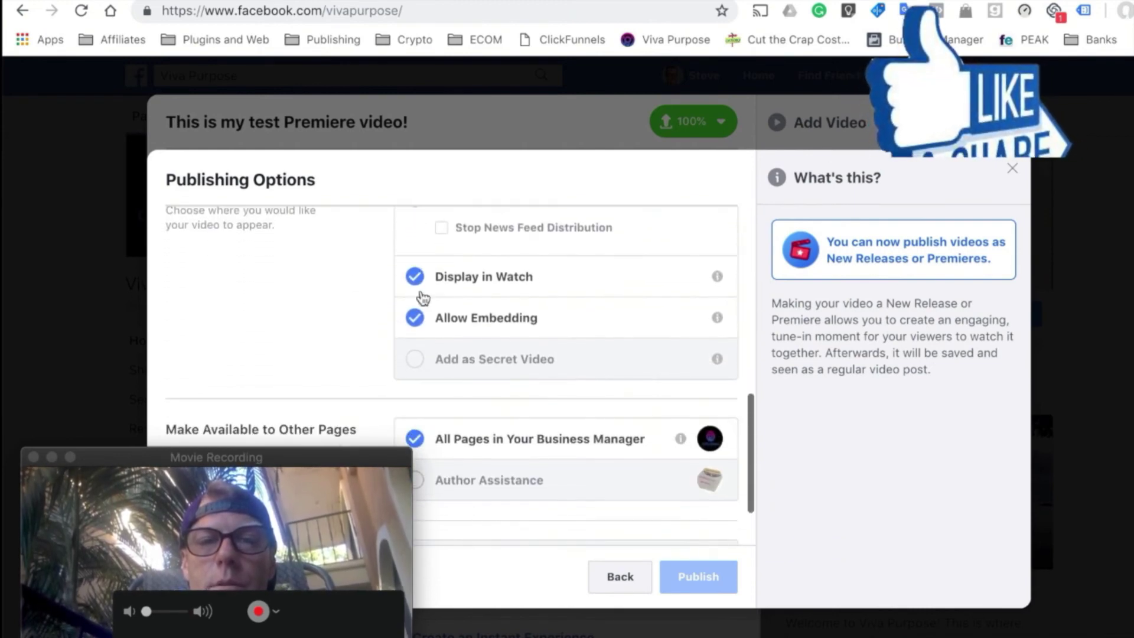
{"action": "scroll", "coordinate": [423, 323], "scroll_direction": "down", "scroll_amount": 1}
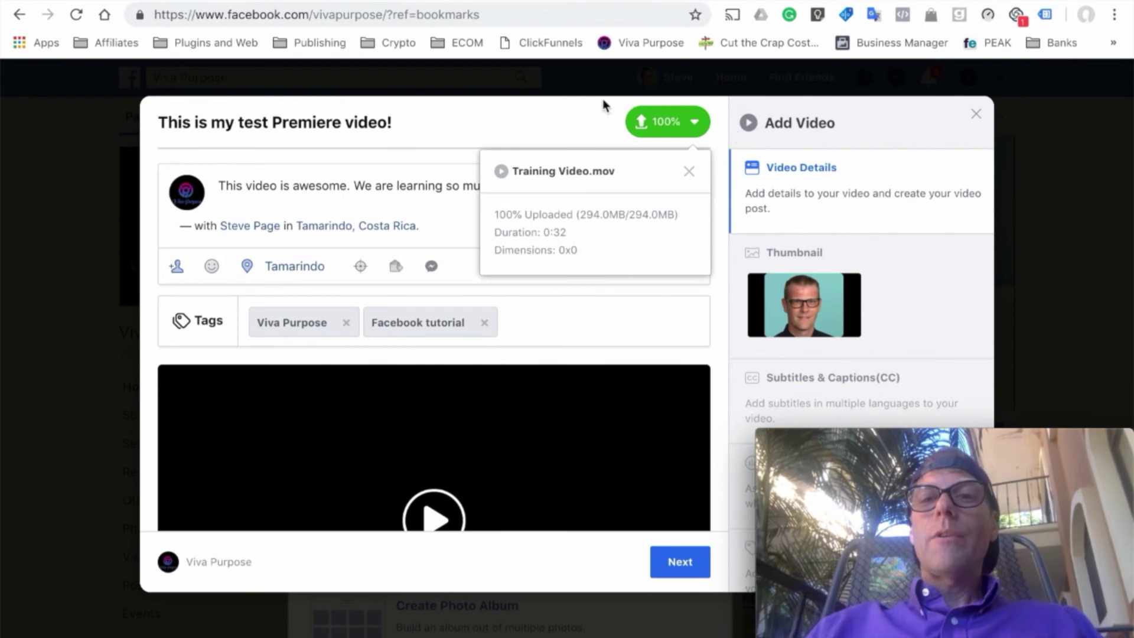
- Close the upload details, try Choose Frame but keep the custom thumbnail, then continue to Publishing Options
{"action": "left_click", "coordinate": [689, 175]}
{"action": "scroll", "coordinate": [688, 210], "scroll_direction": "down", "scroll_amount": 2}
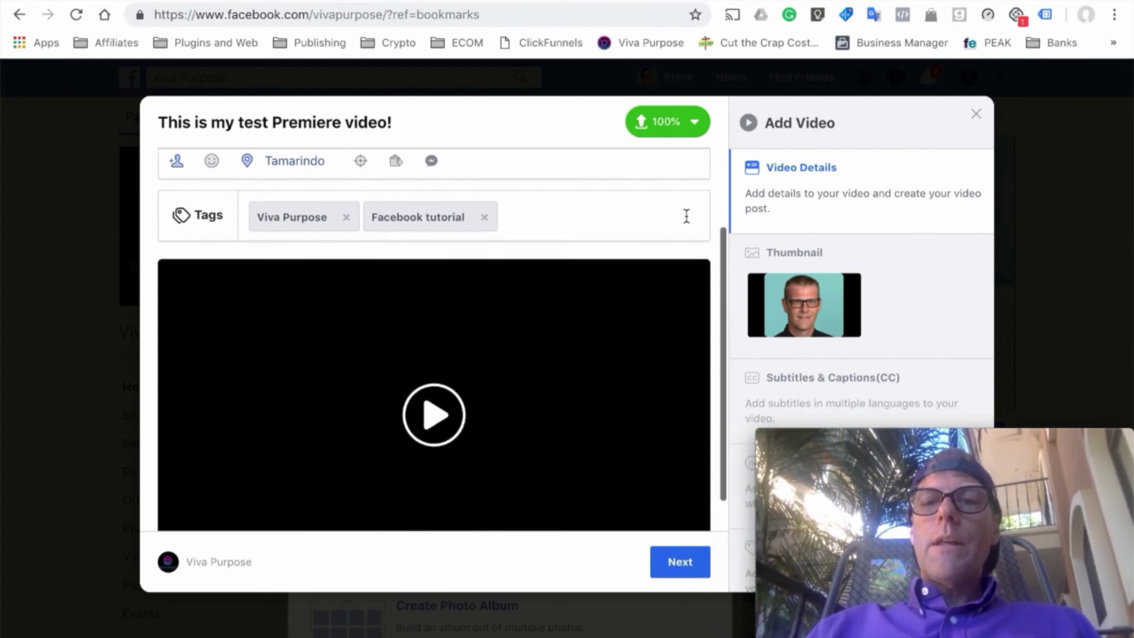
{"action": "scroll", "coordinate": [688, 216], "scroll_direction": "down", "scroll_amount": 5}
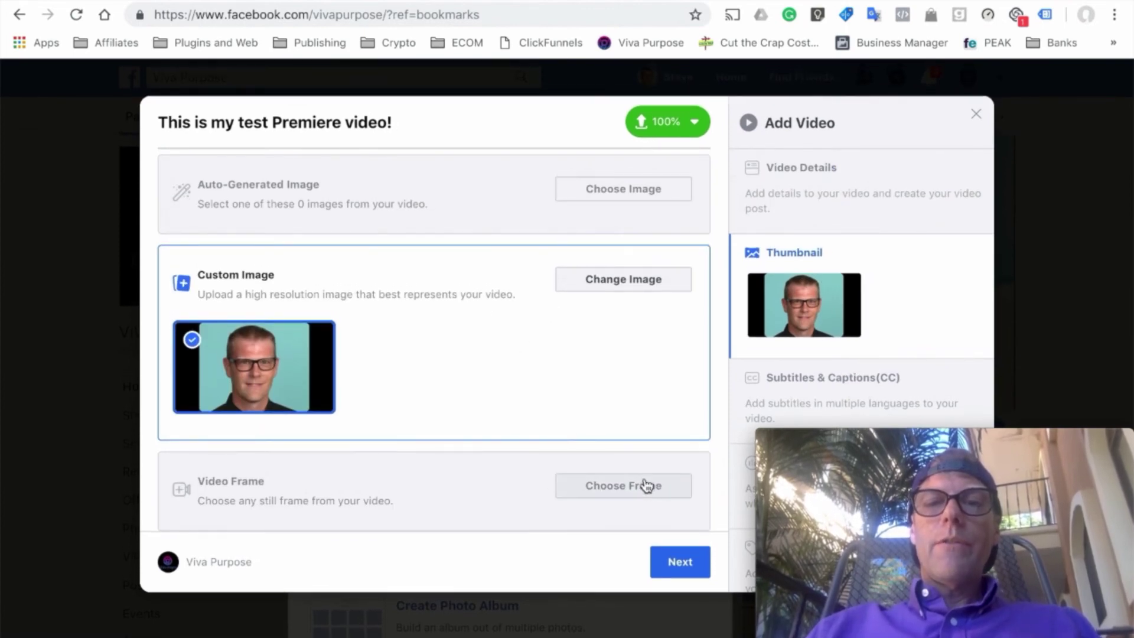
{"action": "left_click", "coordinate": [647, 485]}
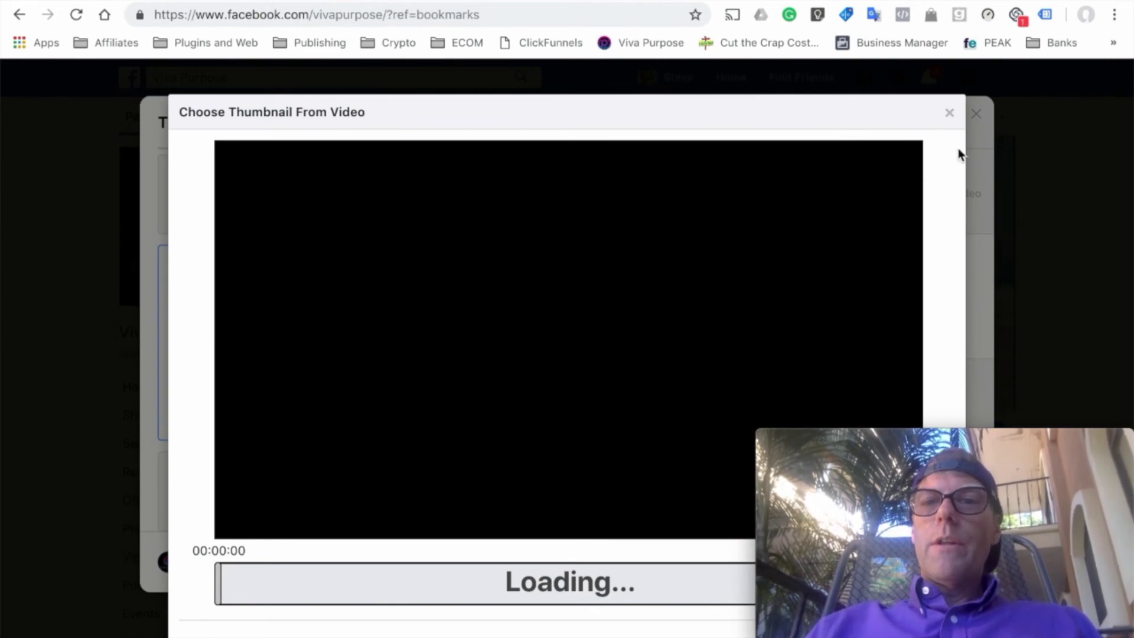
{"action": "left_click", "coordinate": [950, 114]}
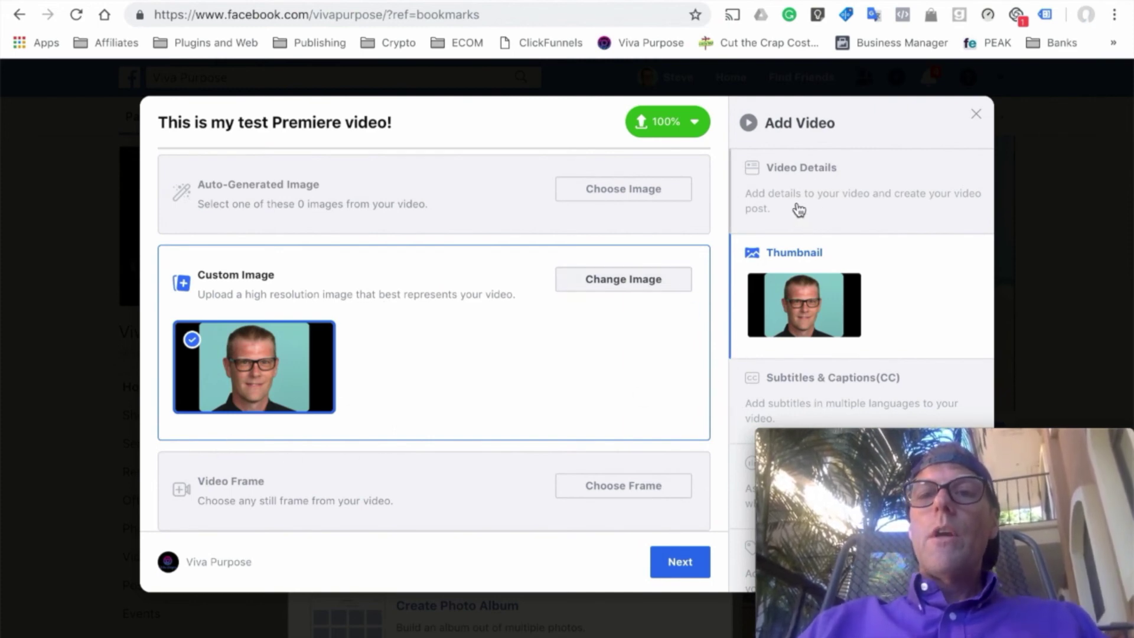
{"action": "left_click", "coordinate": [769, 214]}
{"action": "left_click", "coordinate": [671, 562]}
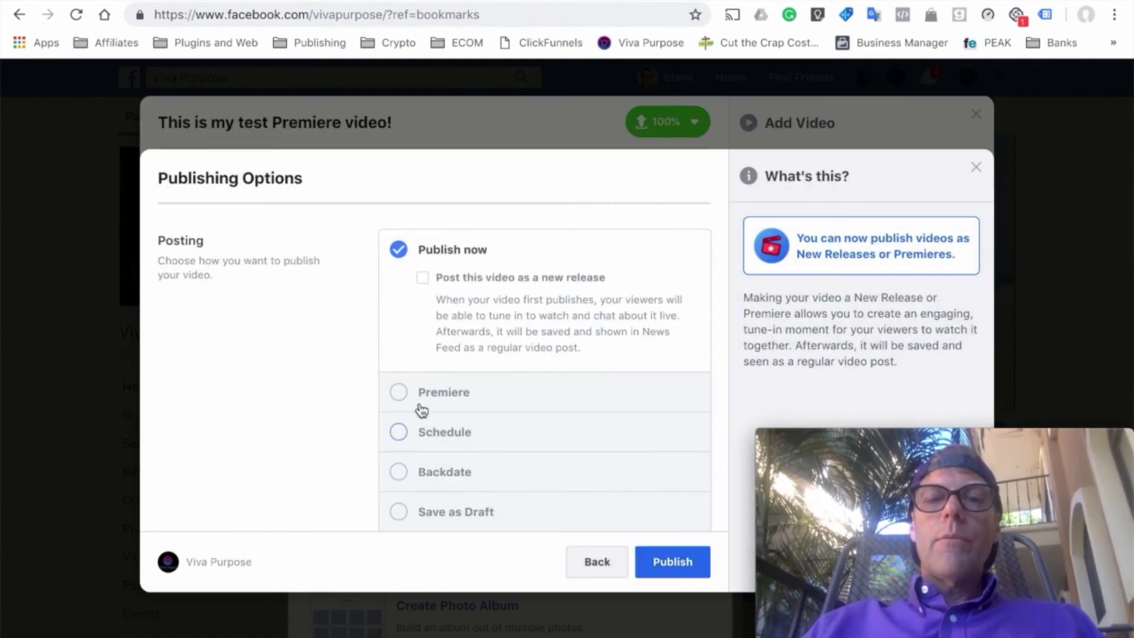
- Select Premiere and set it for November 27 with the start hour changed to 6
{"action": "left_click", "coordinate": [399, 394]}
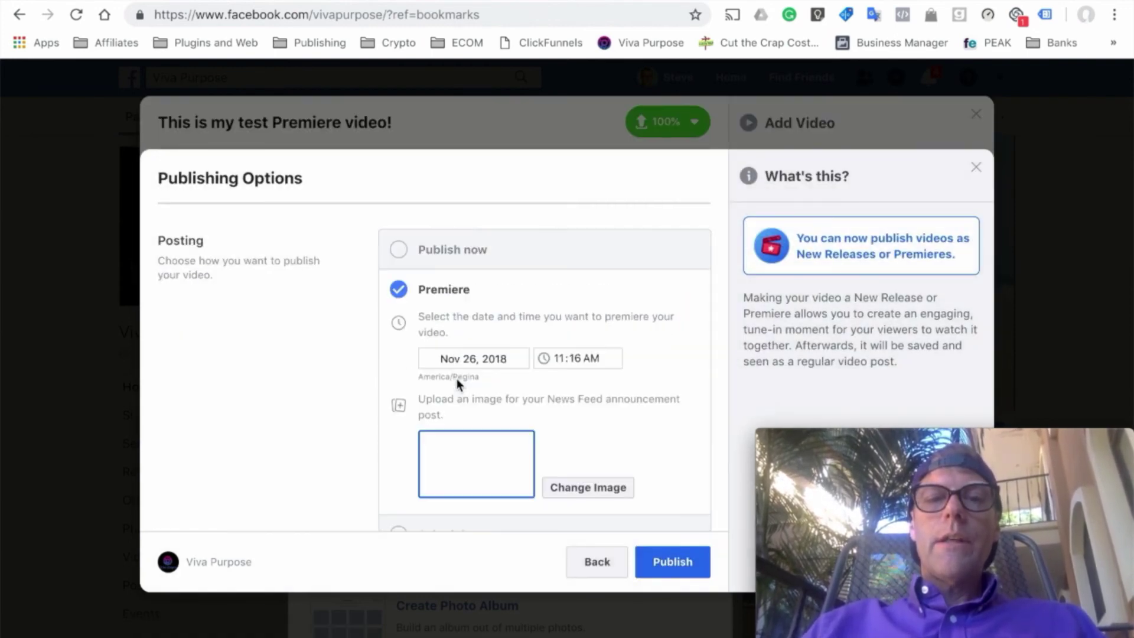
{"action": "left_click", "coordinate": [502, 362]}
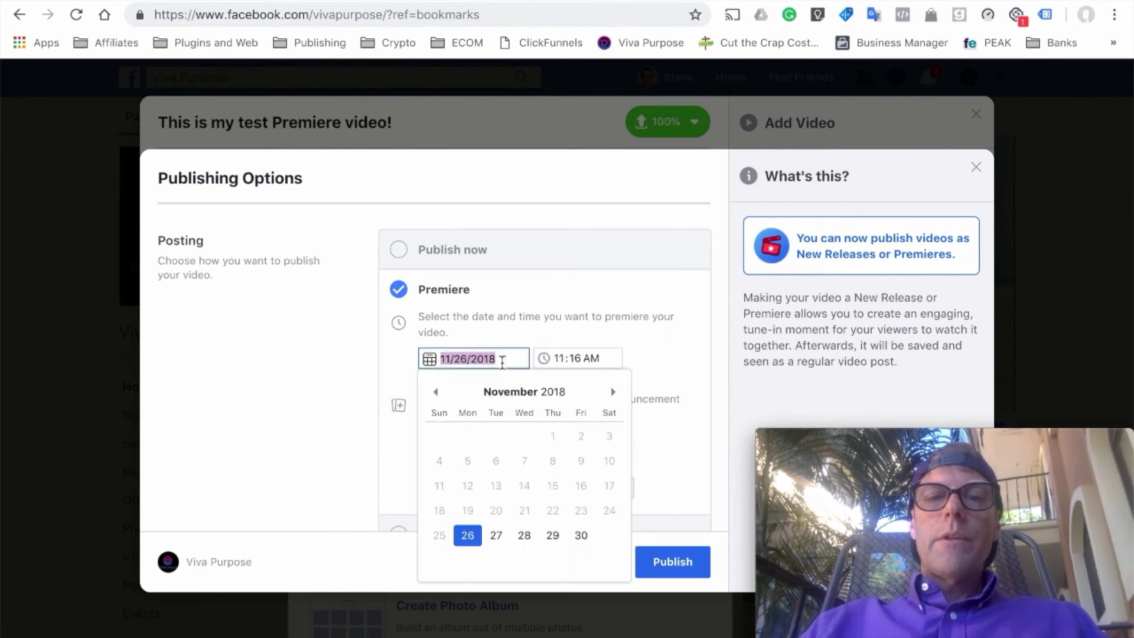
{"action": "left_click", "coordinate": [496, 536]}
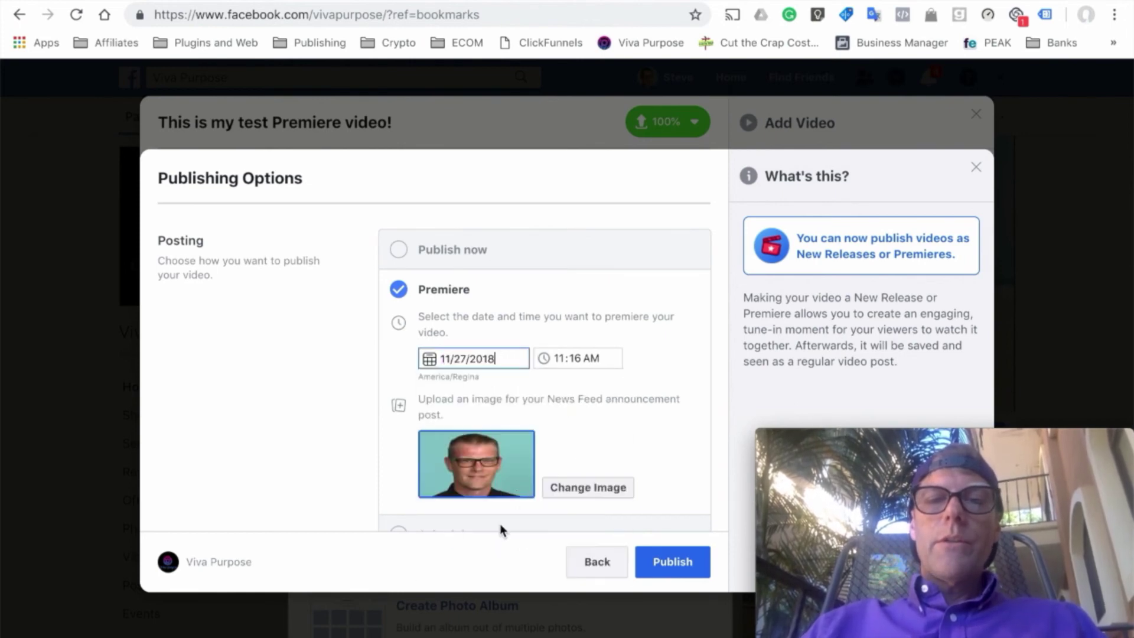
{"action": "left_click", "coordinate": [559, 358]}
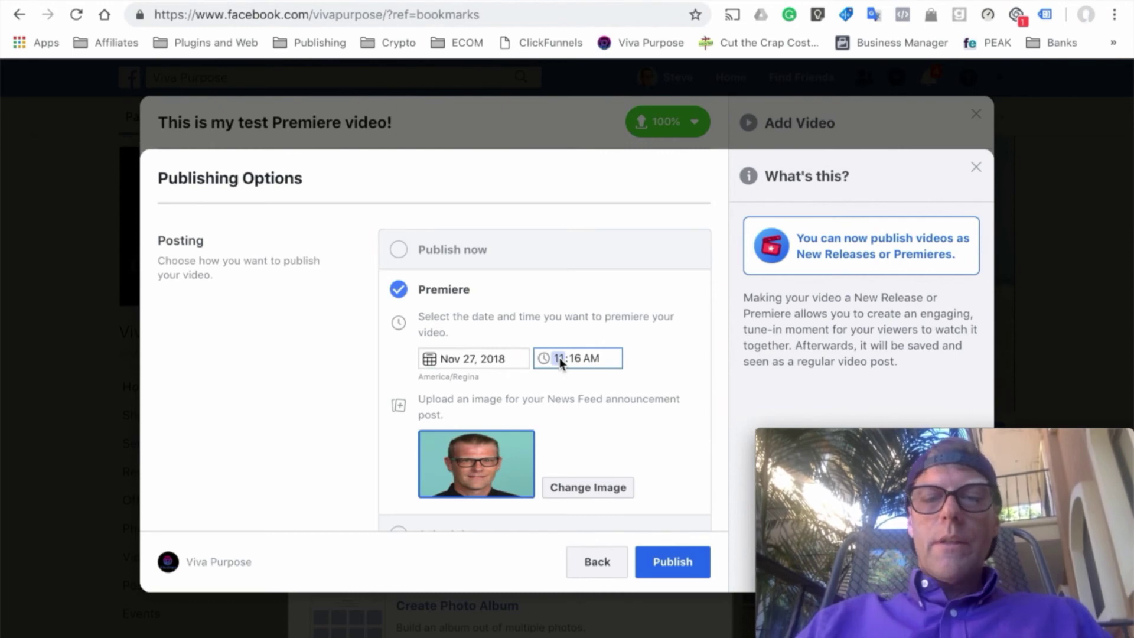
{"action": "left_click", "coordinate": [577, 359]}
{"action": "type", "text": "6"}
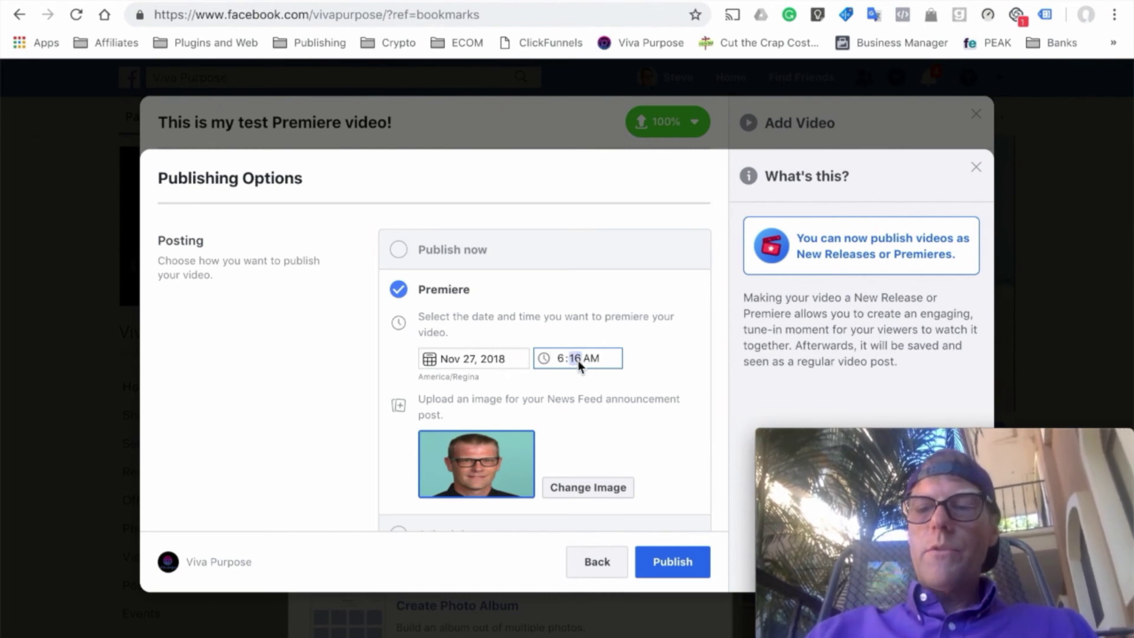
{"action": "left_click", "coordinate": [603, 389]}
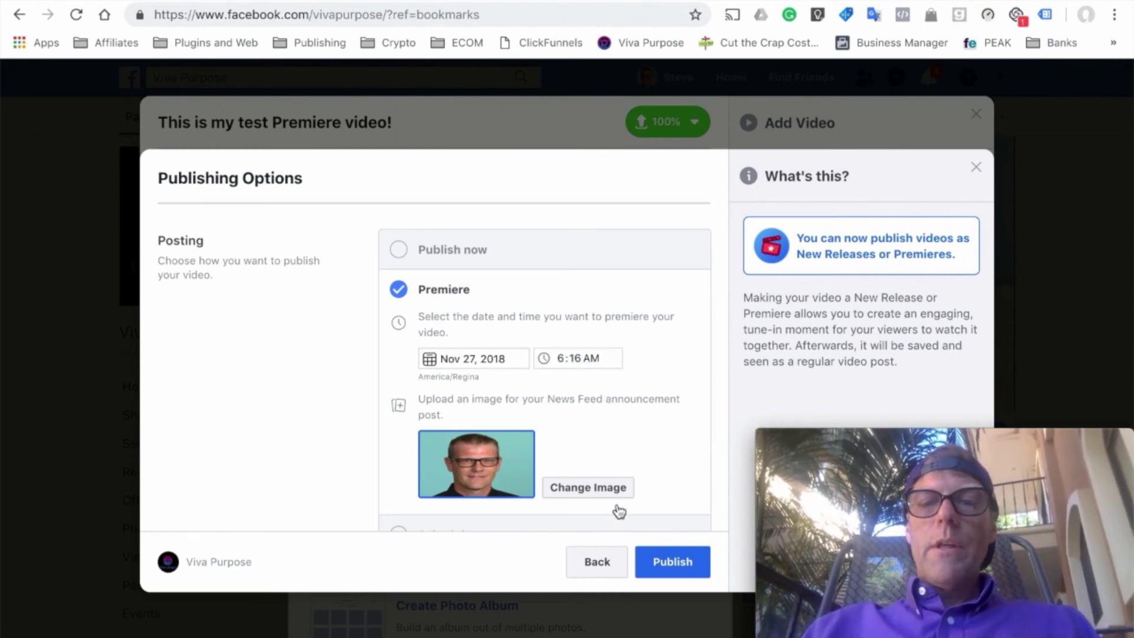
- Share the video with All Pages in Your Business Manager and publish the Premiere
{"action": "scroll", "coordinate": [615, 508], "scroll_direction": "down", "scroll_amount": 5}
{"action": "scroll", "coordinate": [497, 338], "scroll_direction": "up", "scroll_amount": 2}
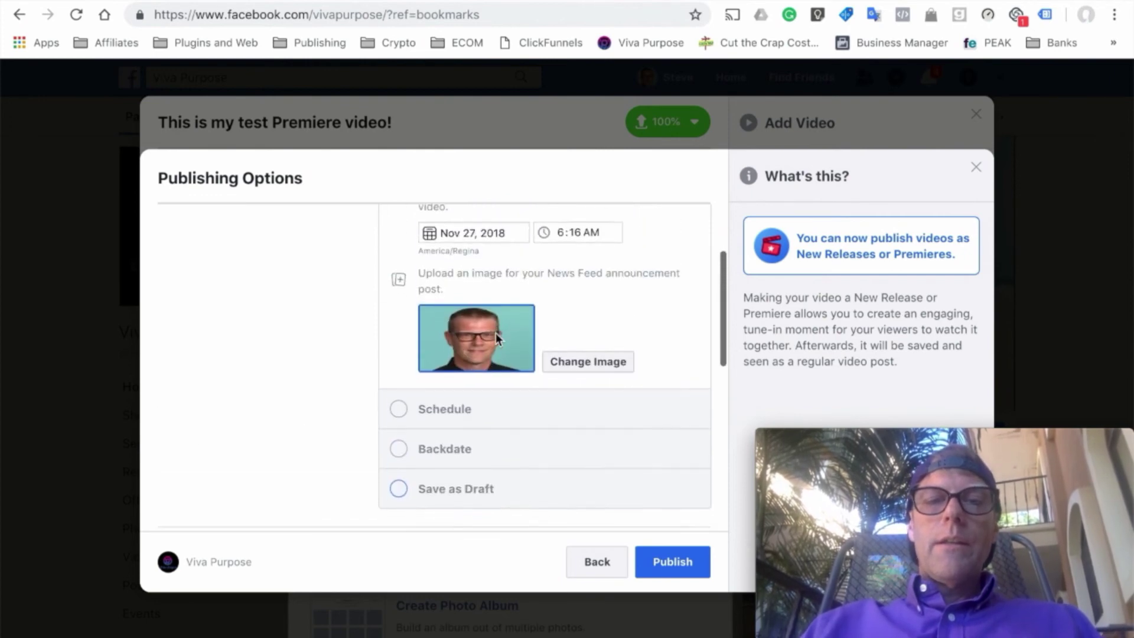
{"action": "scroll", "coordinate": [496, 338], "scroll_direction": "down", "scroll_amount": 5}
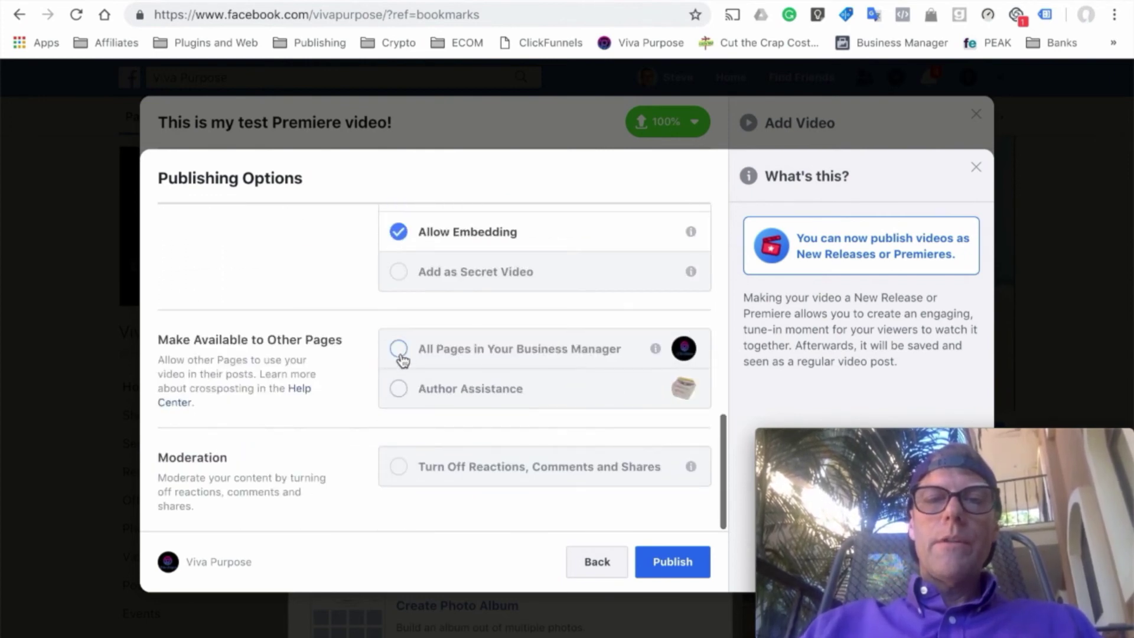
{"action": "left_click", "coordinate": [400, 352]}
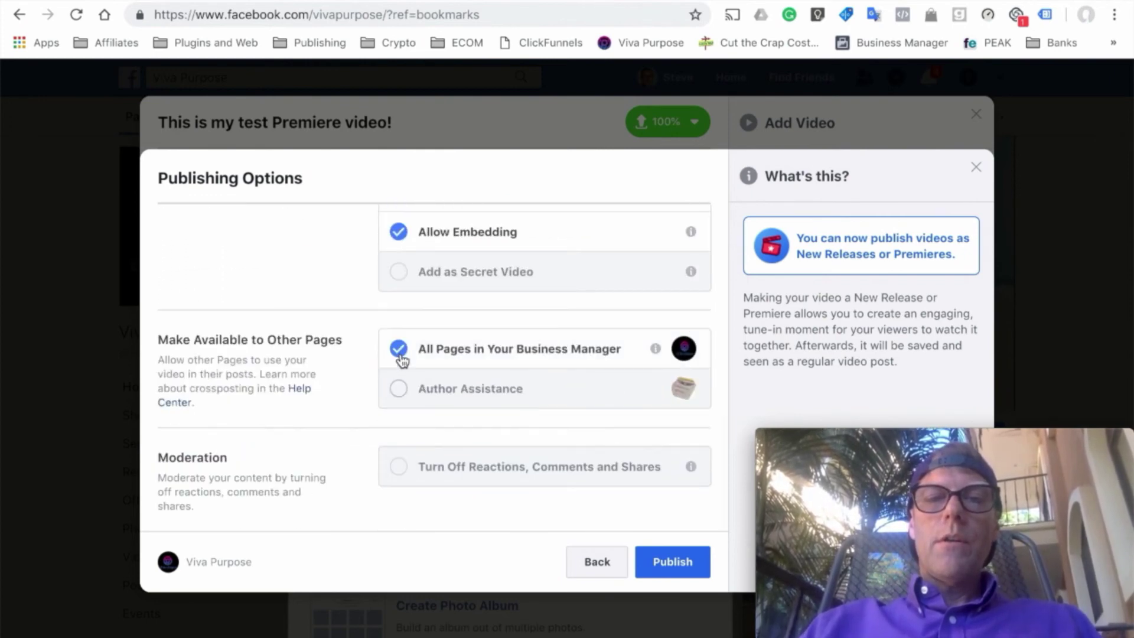
{"action": "left_click", "coordinate": [673, 560]}
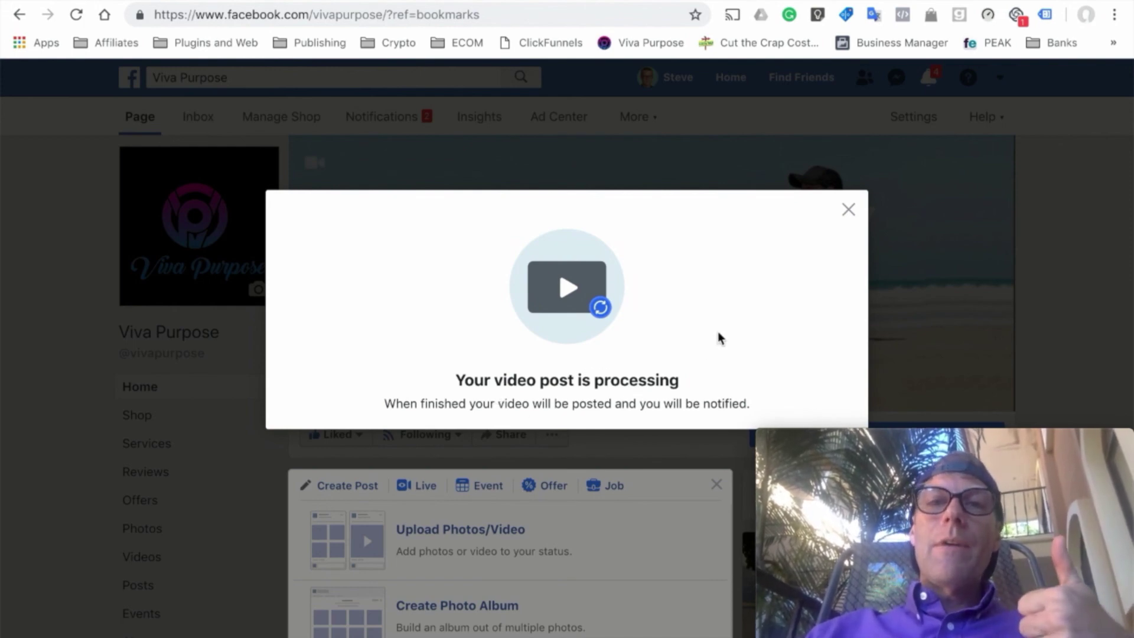
- Dismiss the 'Your video post is processing' notice and close the Create Post panel
{"action": "left_click", "coordinate": [847, 211]}
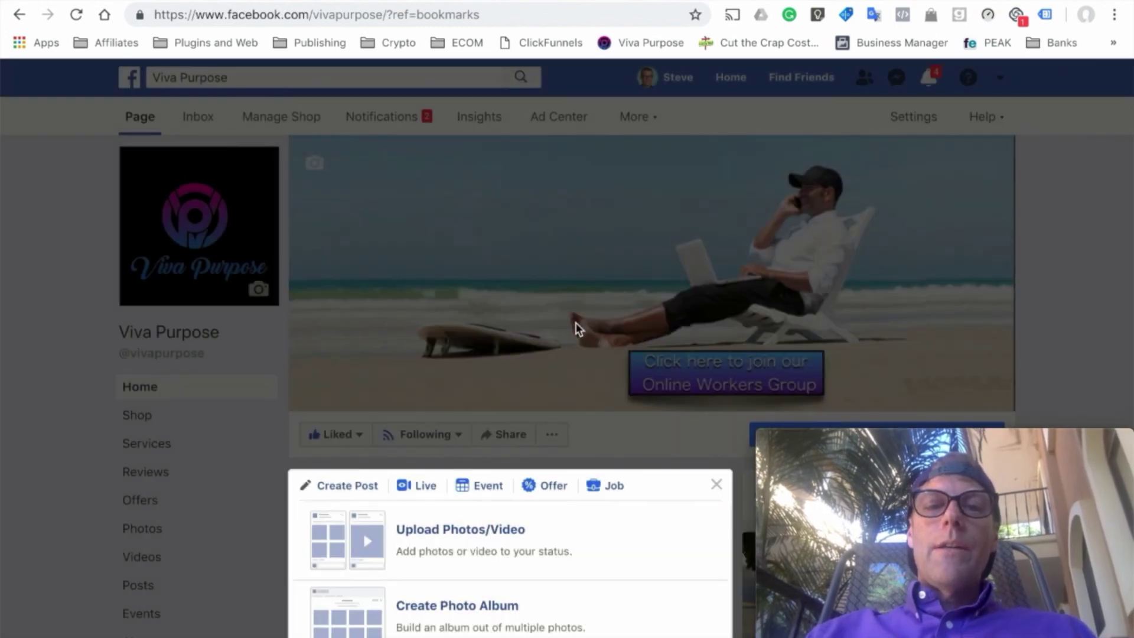
{"action": "left_click", "coordinate": [716, 483]}
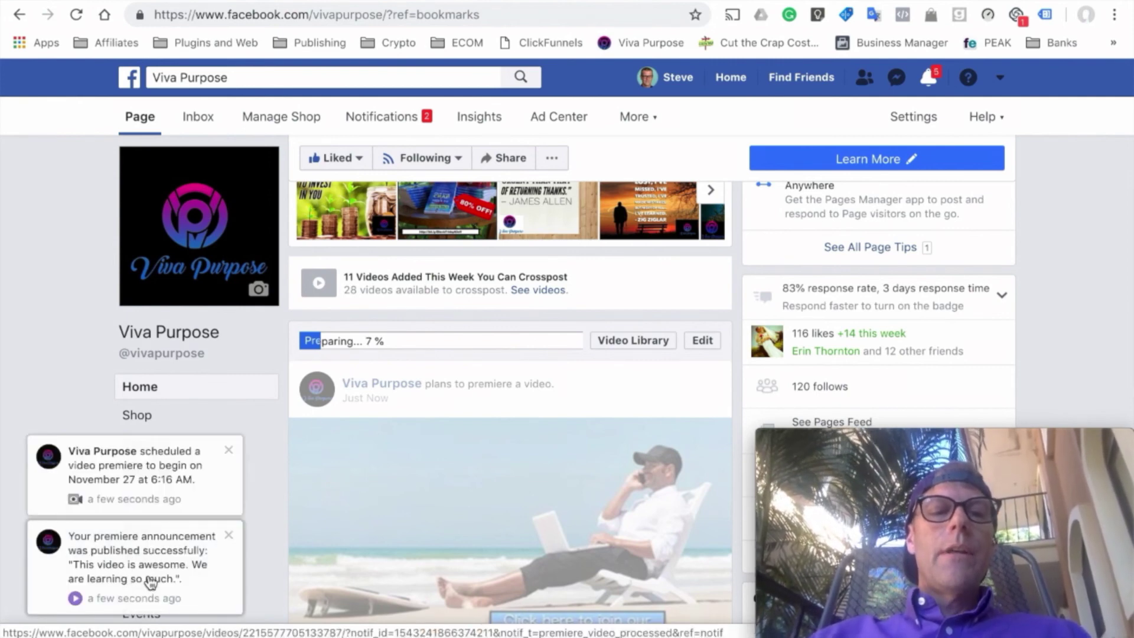
- Open the 'scheduled a video premiere' post and set a Get Reminder for tomorrow's 6:16 AM premiere
{"action": "left_click", "coordinate": [163, 481]}
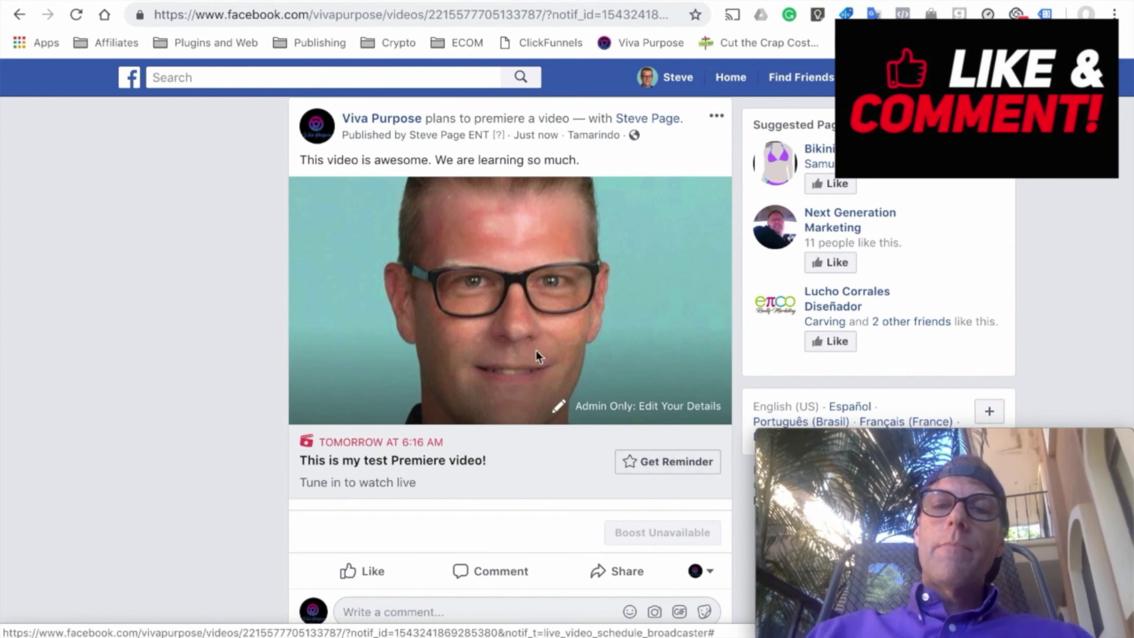
{"action": "left_click", "coordinate": [653, 471]}
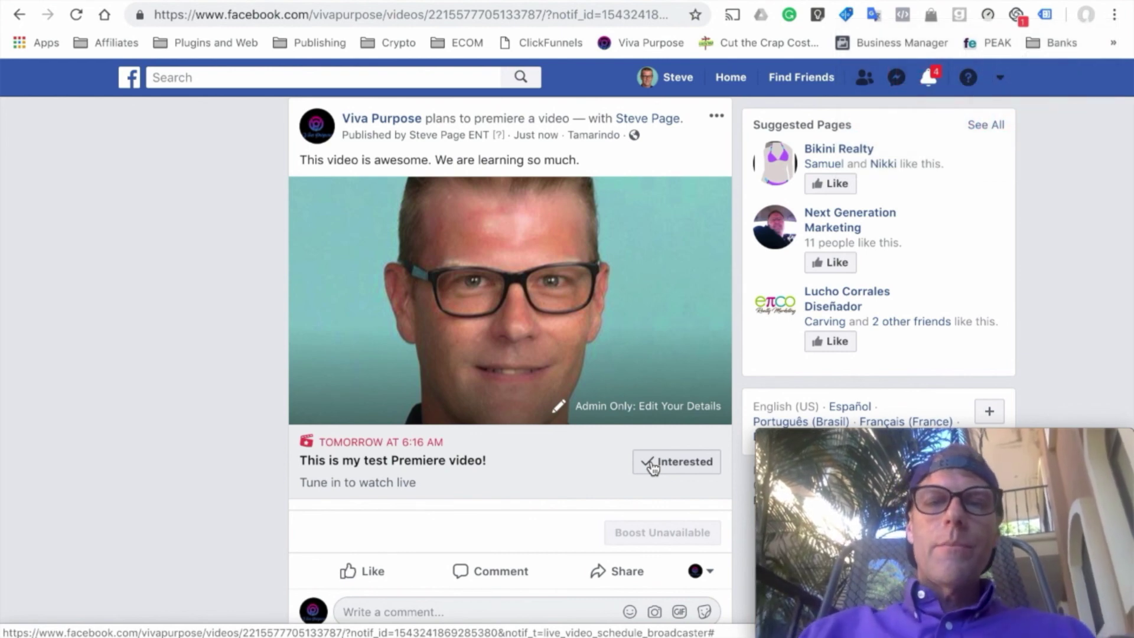
{"action": "scroll", "coordinate": [503, 531], "scroll_direction": "down", "scroll_amount": 1}
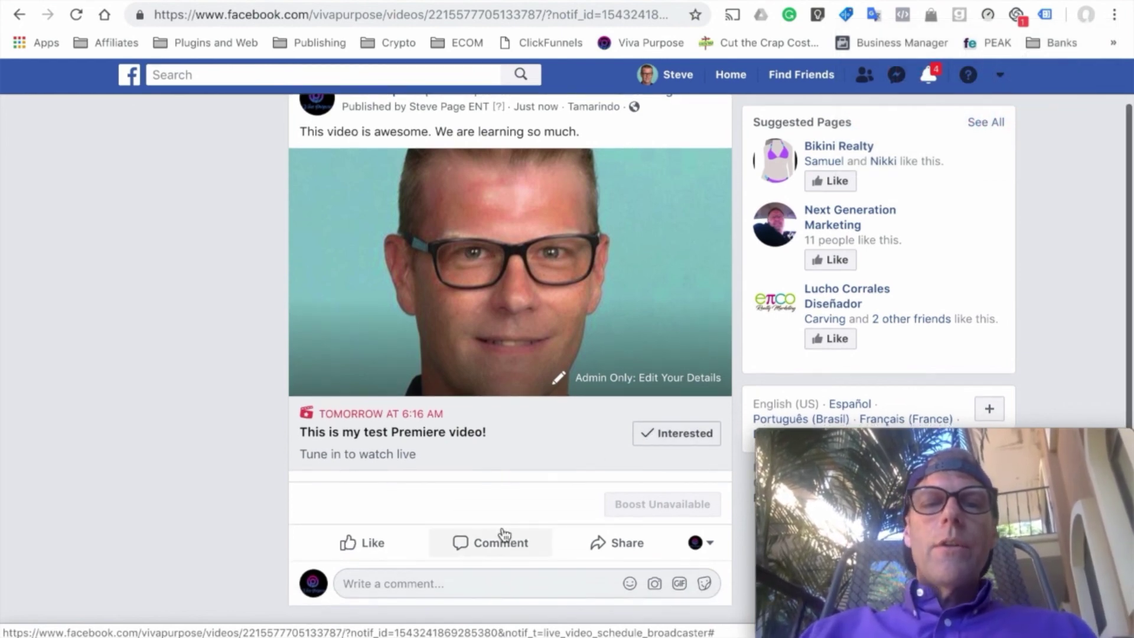